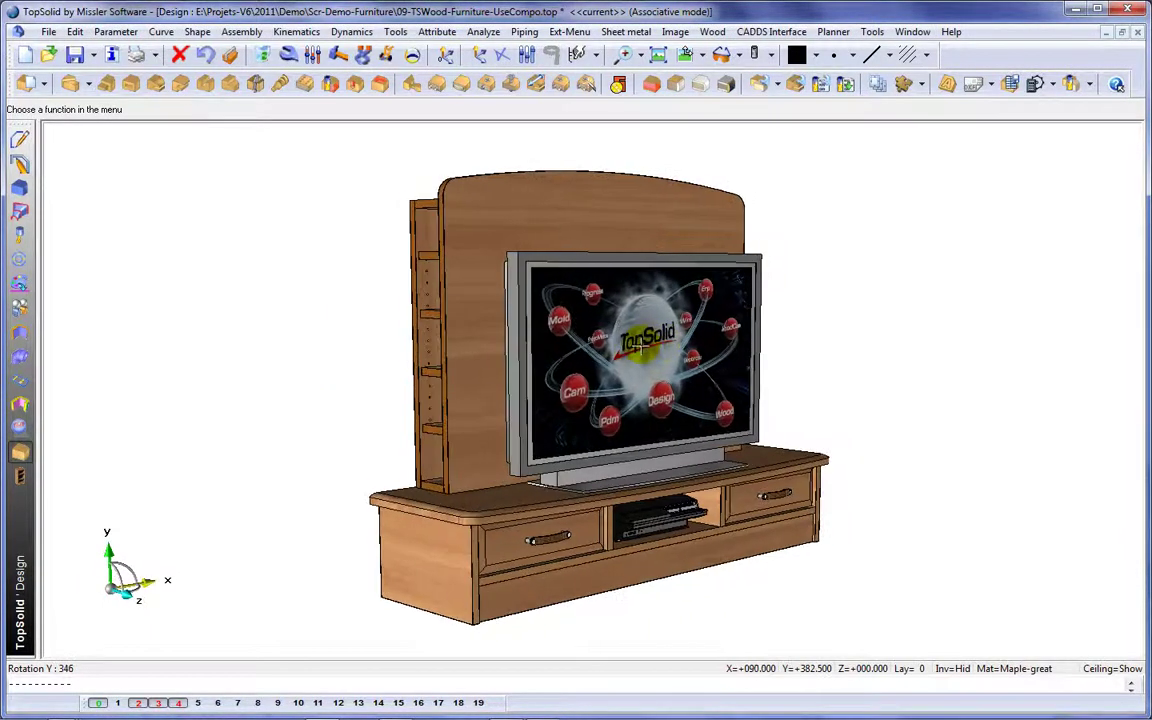
- Create a new draft document from the A3H-Us.dft template
click(25, 55)
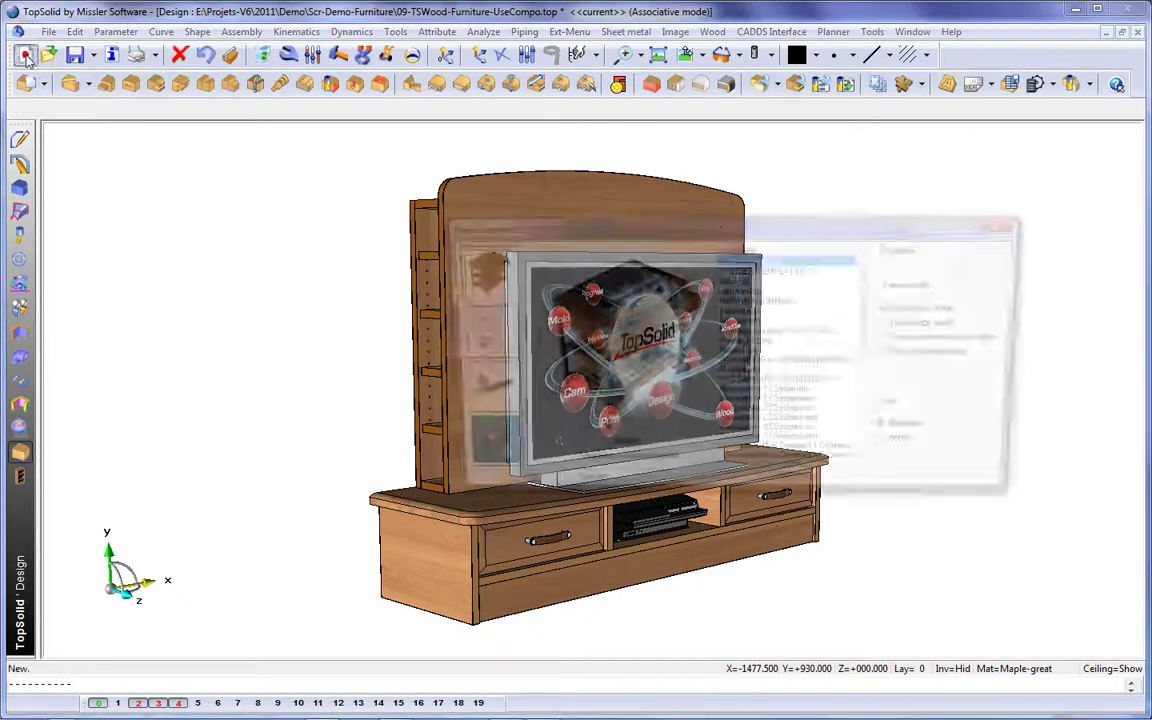
click(482, 354)
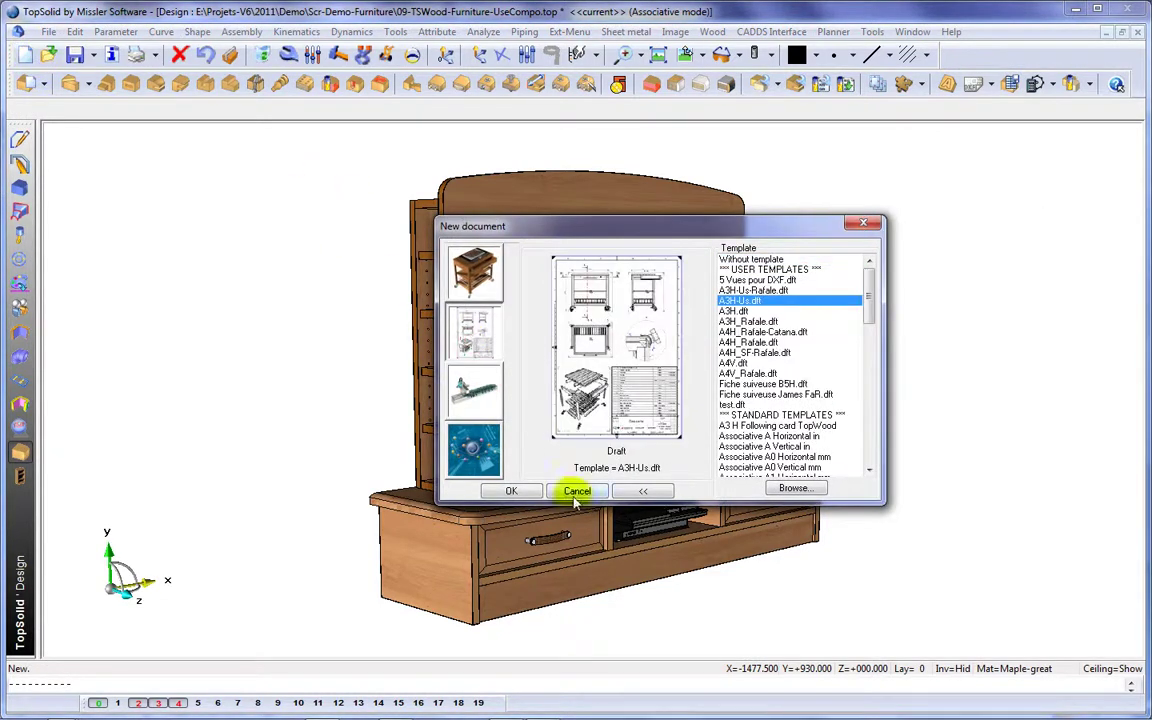
click(513, 491)
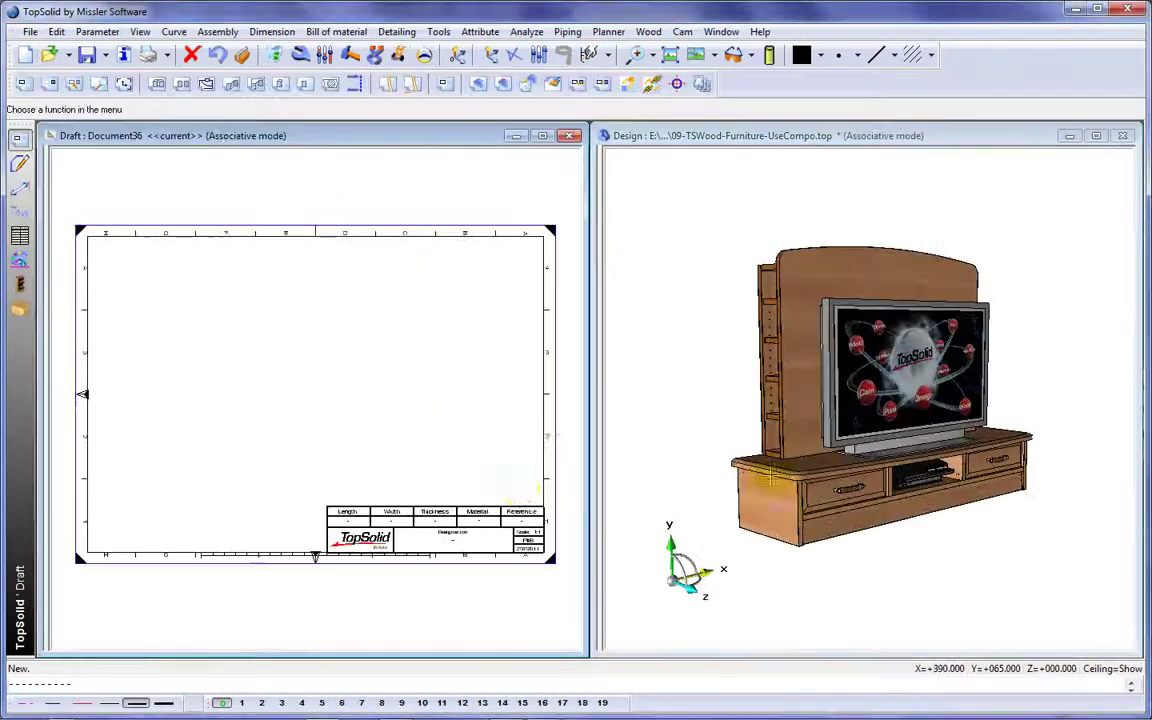
- Create a front main view of the TV furniture assembly at scale 0.1 and place it on the sheet's upper right
click(18, 83)
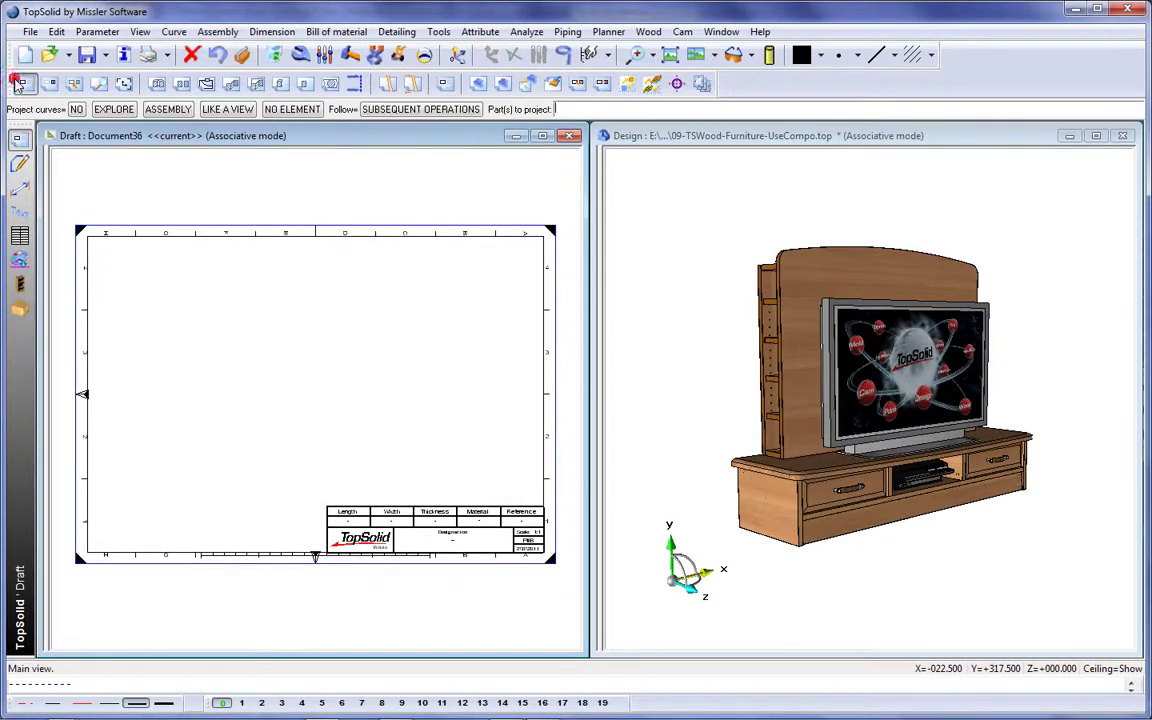
click(188, 112)
click(714, 248)
click(632, 318)
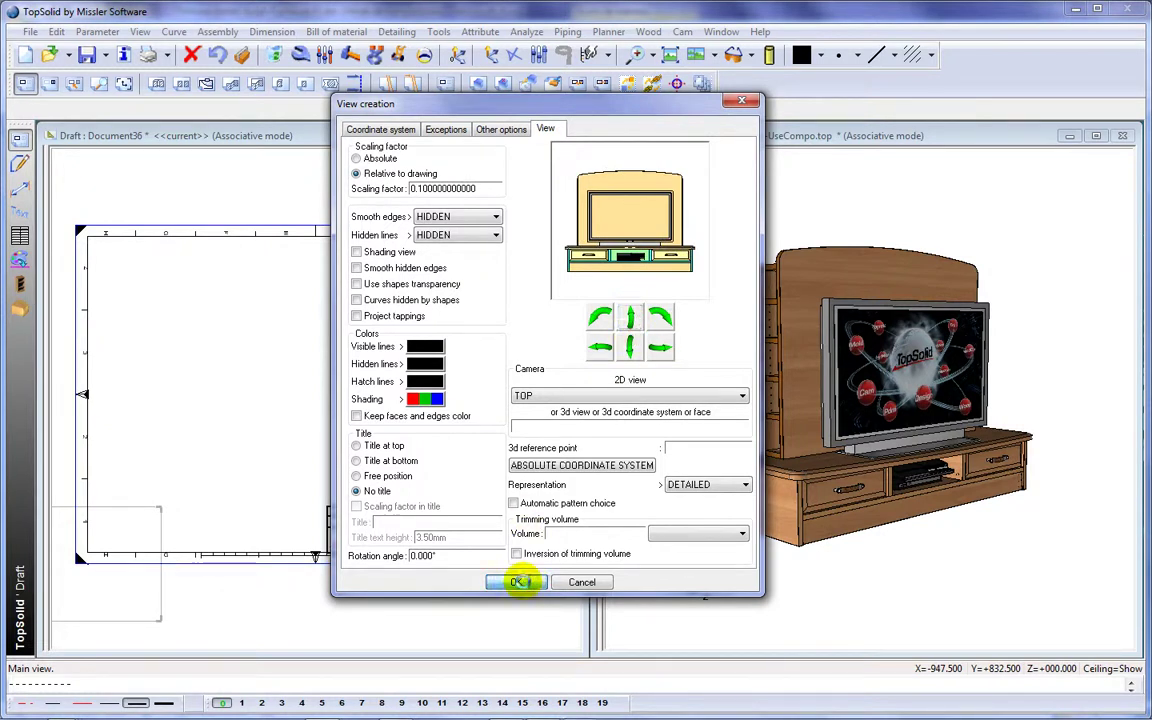
click(518, 582)
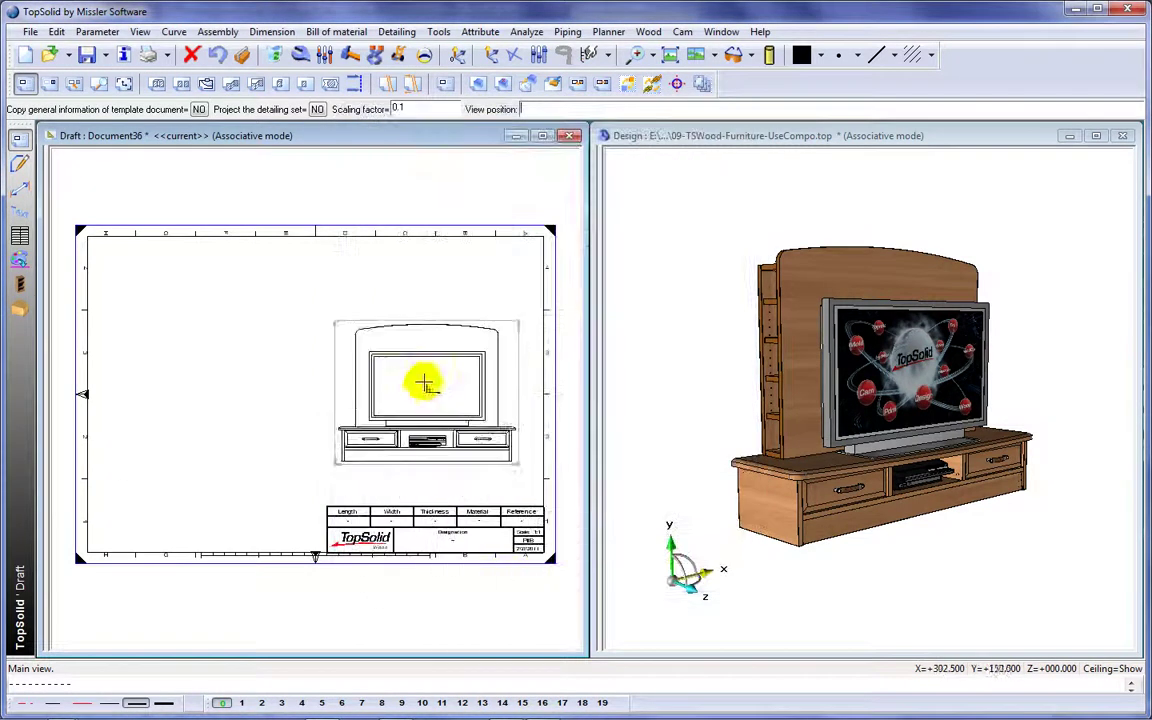
click(423, 326)
- Project auxiliary views from the front view: top view beneath it, side view to its left, and perspective view in the sheet's lower left
right_click(419, 432)
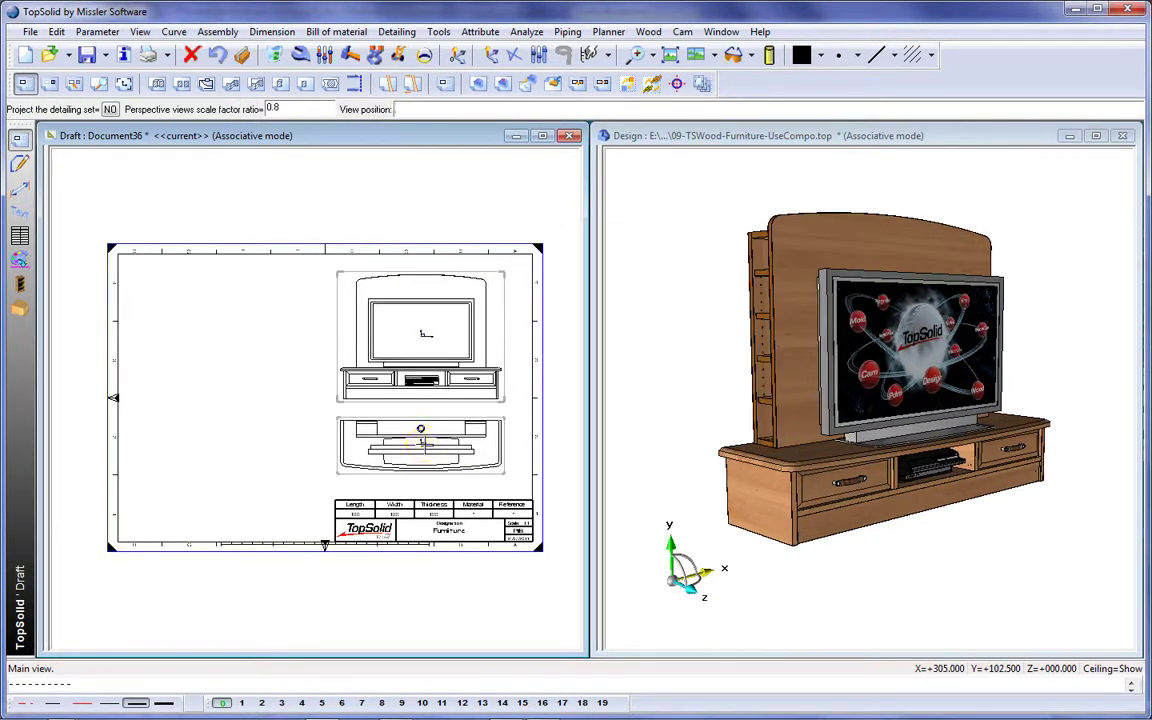
click(423, 444)
right_click(423, 444)
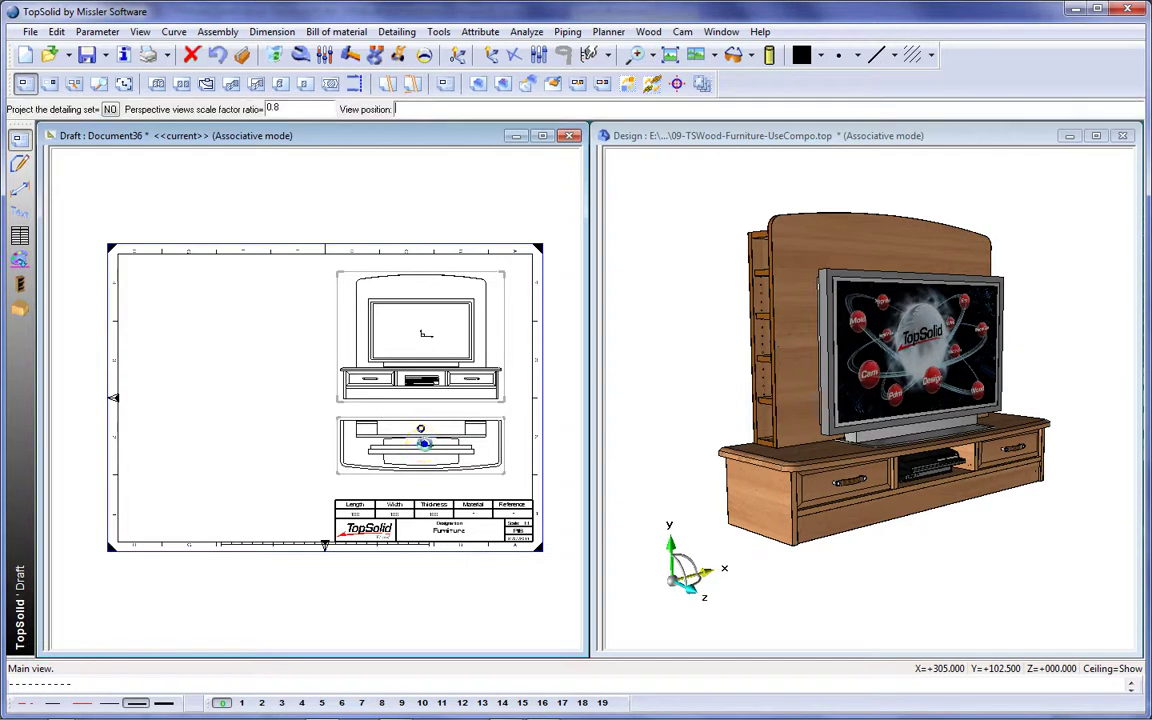
click(258, 320)
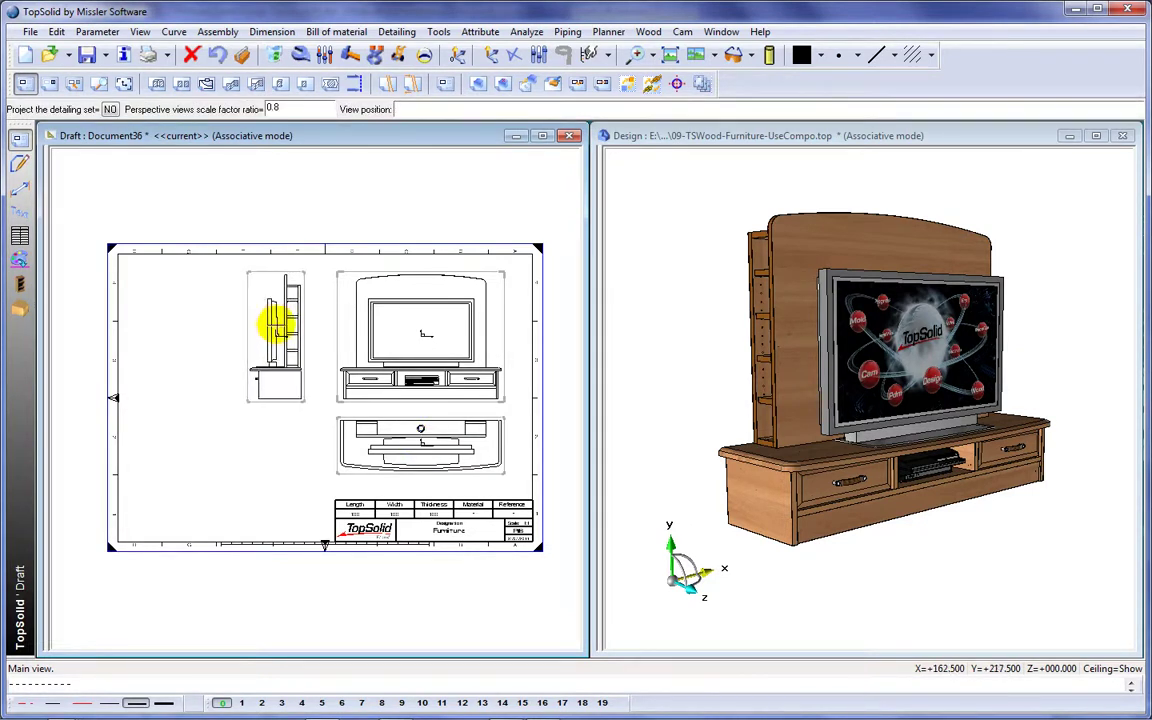
click(276, 324)
right_click(228, 458)
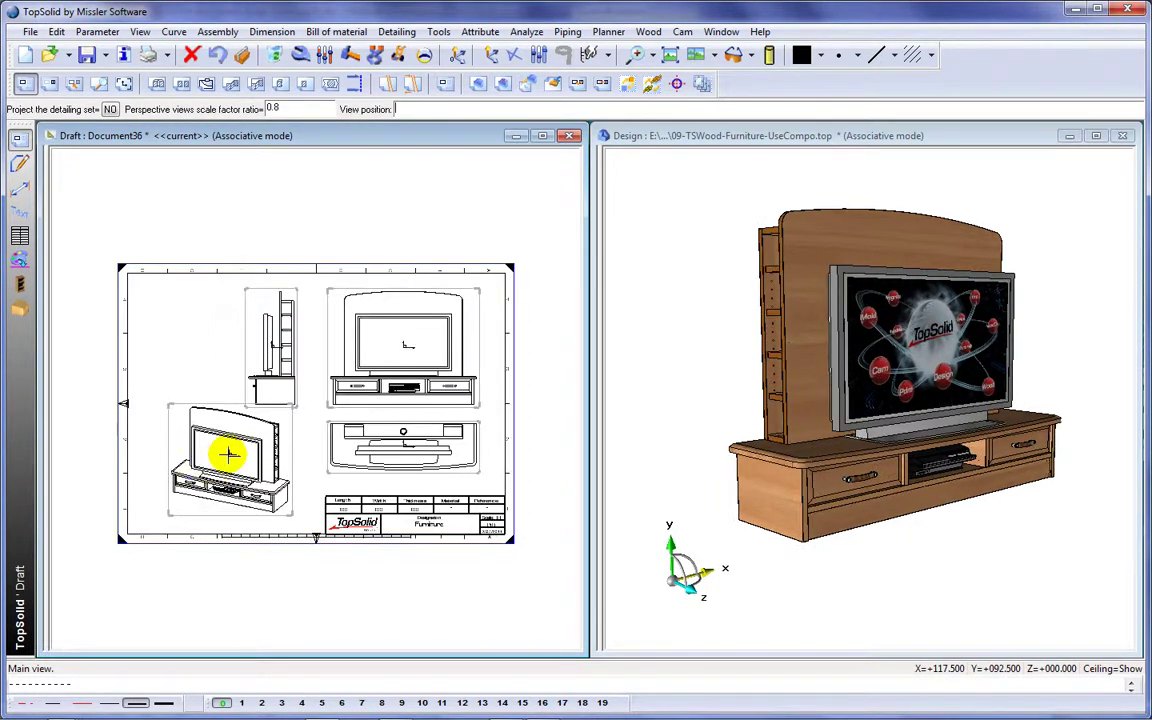
click(212, 461)
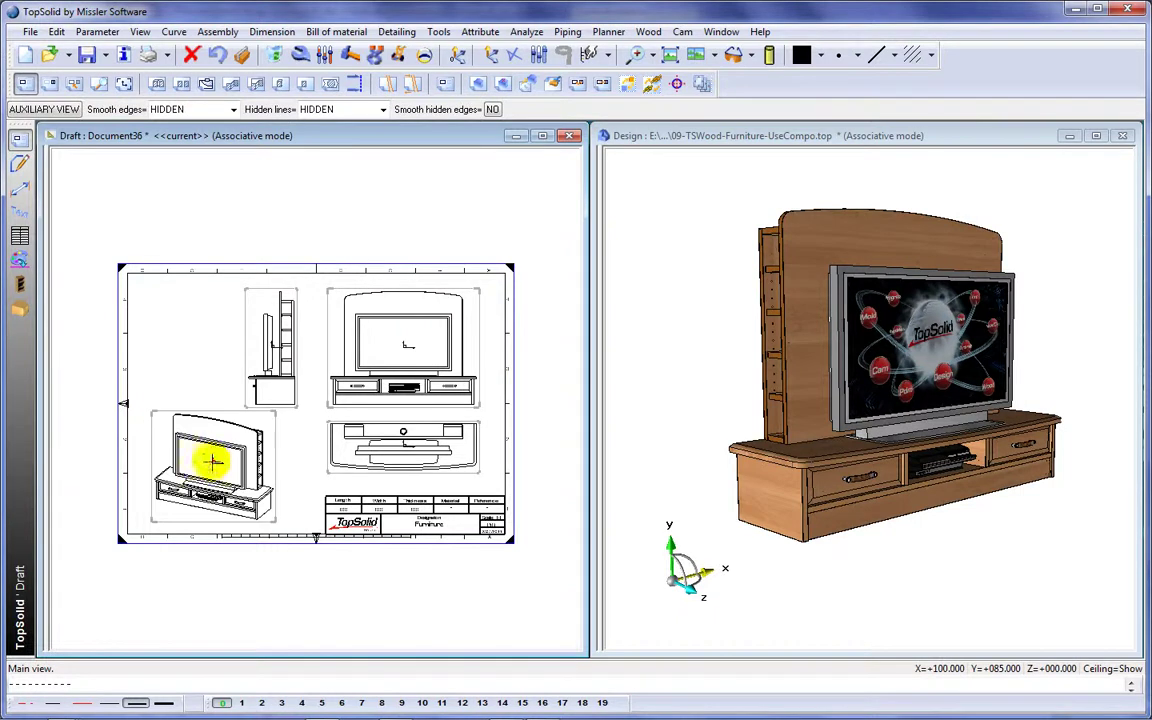
- Modify the perspective view to use the 3D design view's camera orientation and shaded display
click(300, 55)
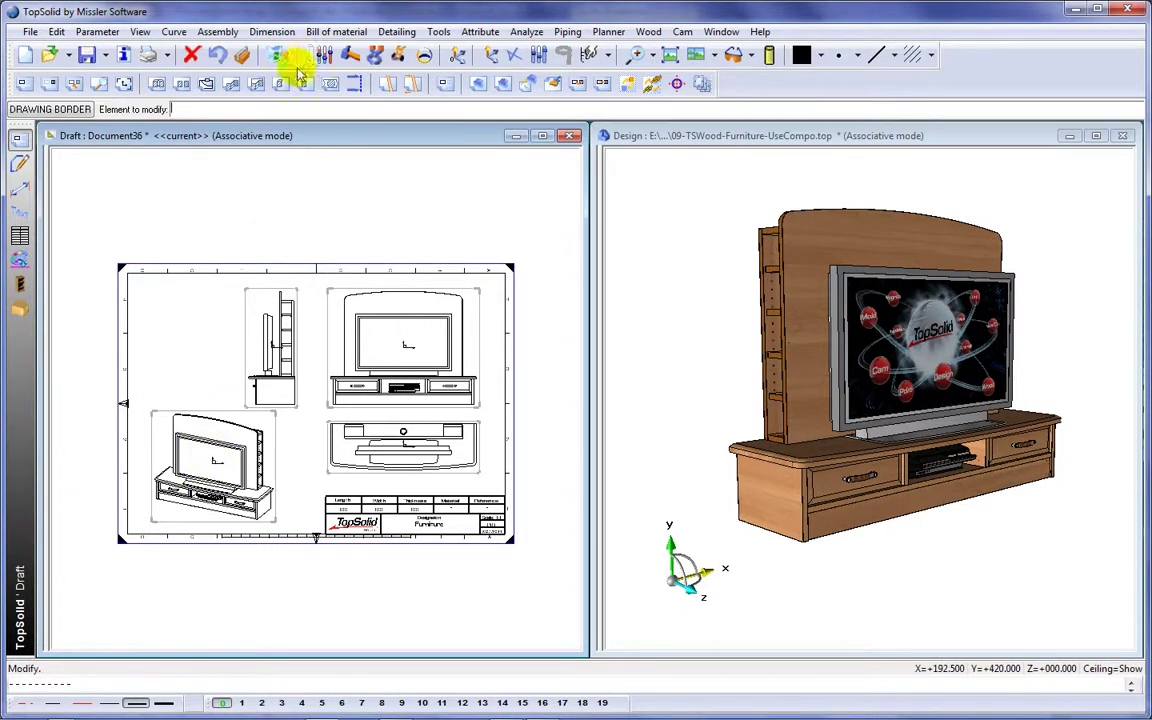
click(212, 459)
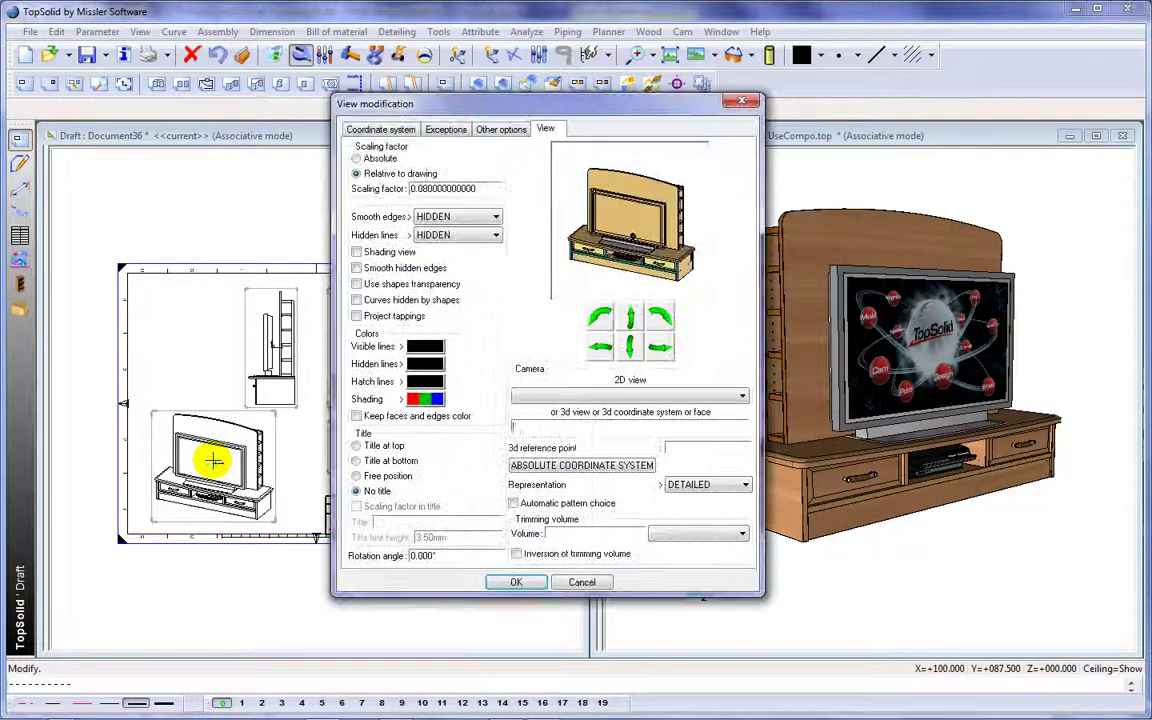
click(949, 571)
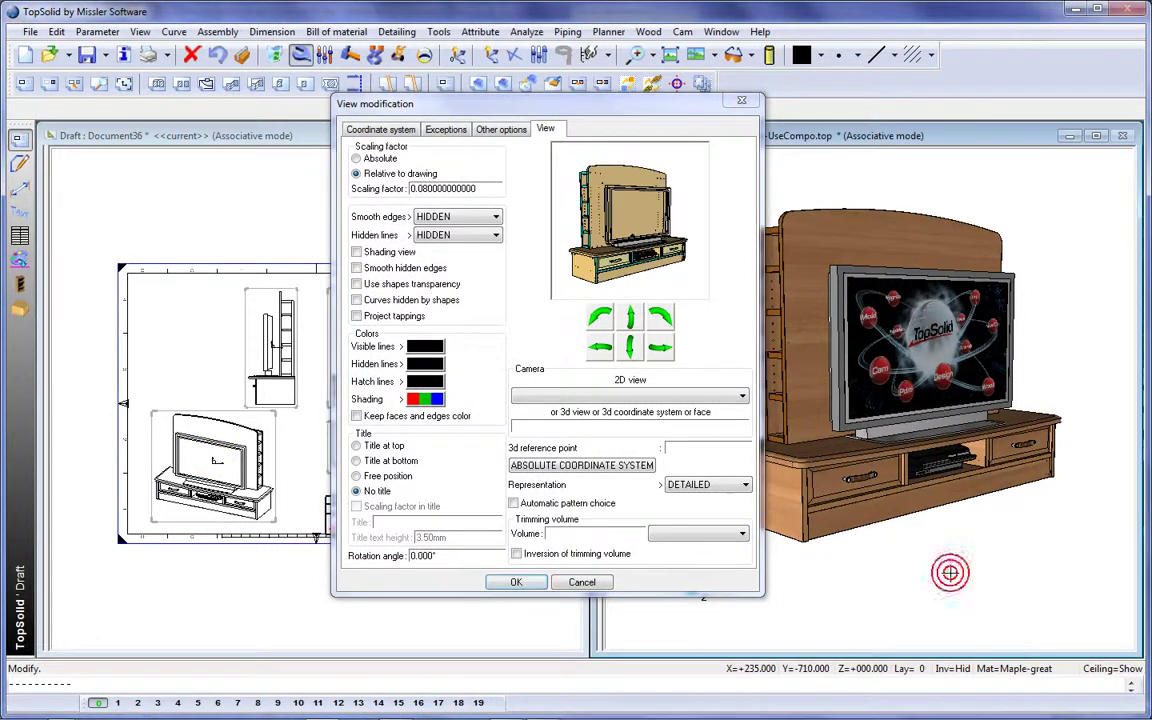
click(357, 252)
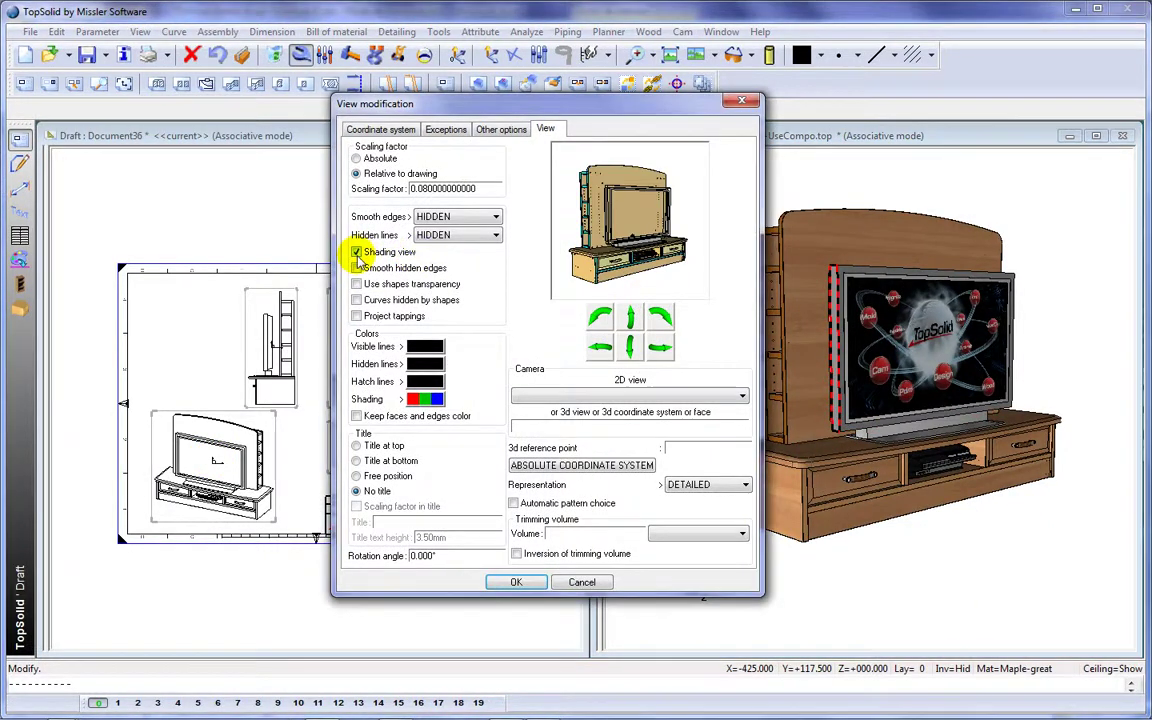
click(534, 584)
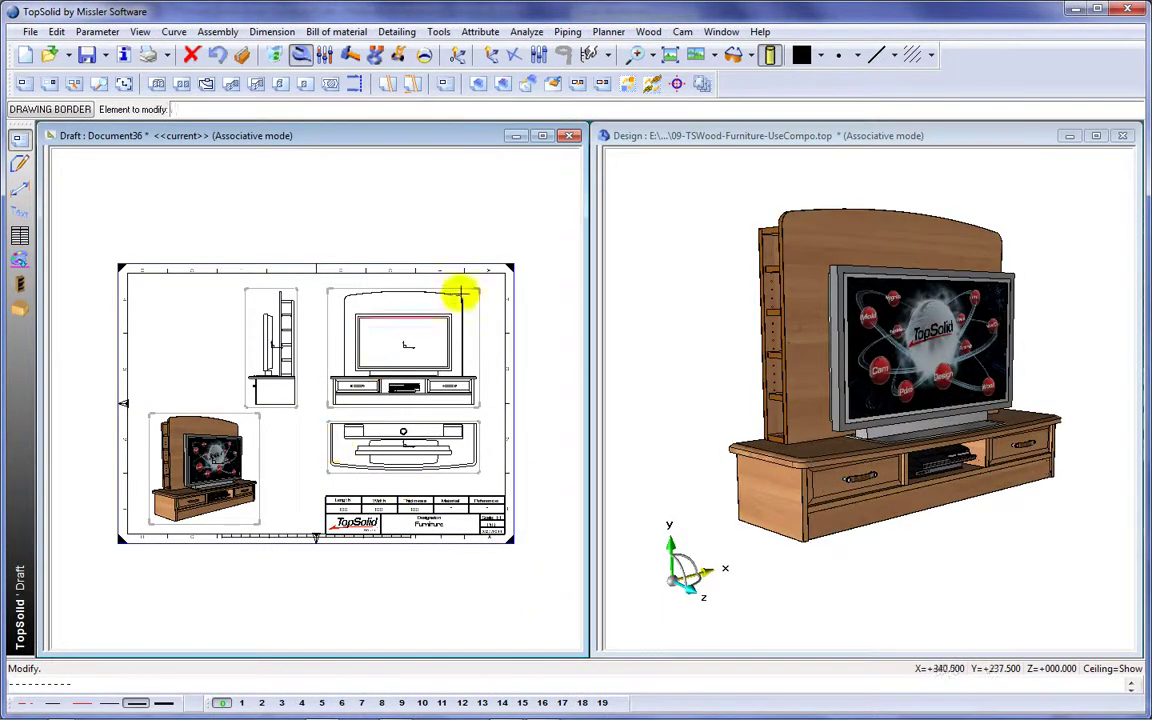
- Start a full section of the front view with a vertical cutting line through the left drawer, viewed toward the left
click(543, 136)
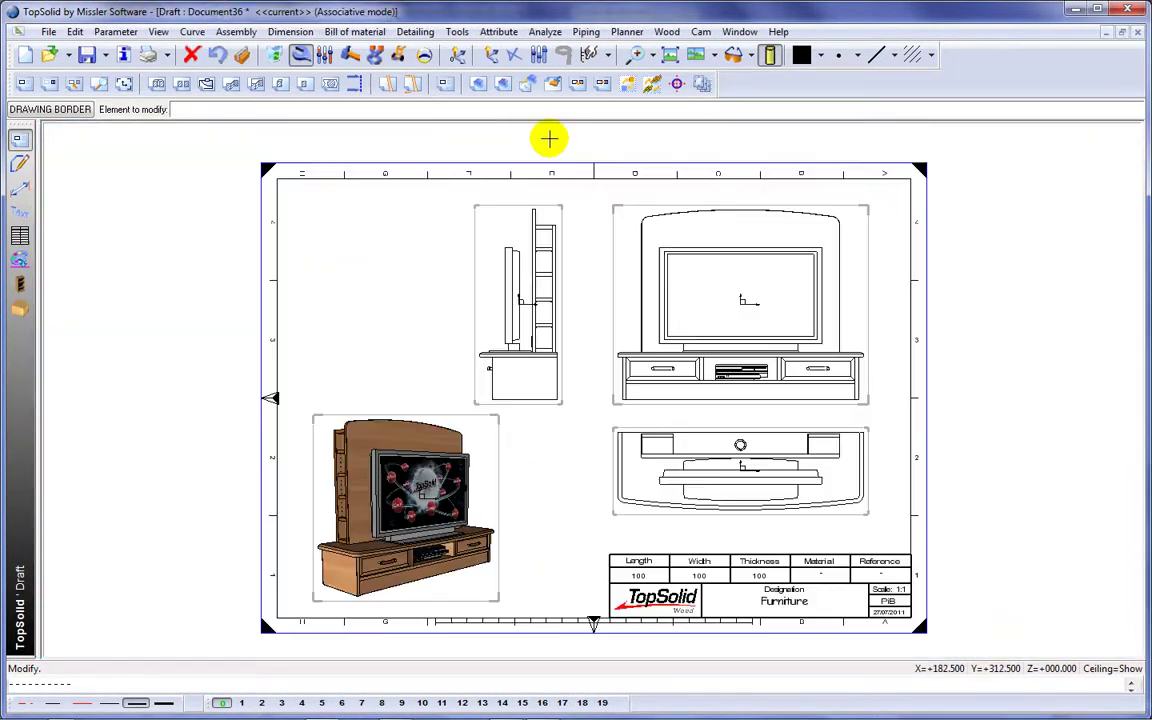
click(158, 85)
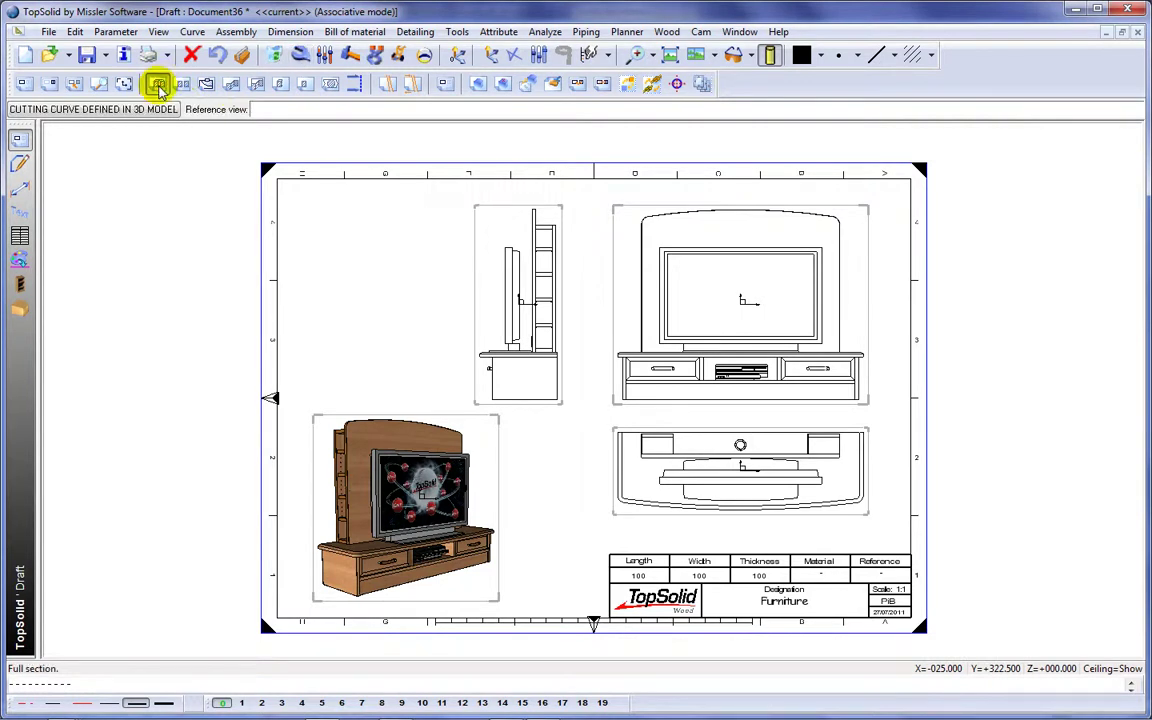
click(751, 303)
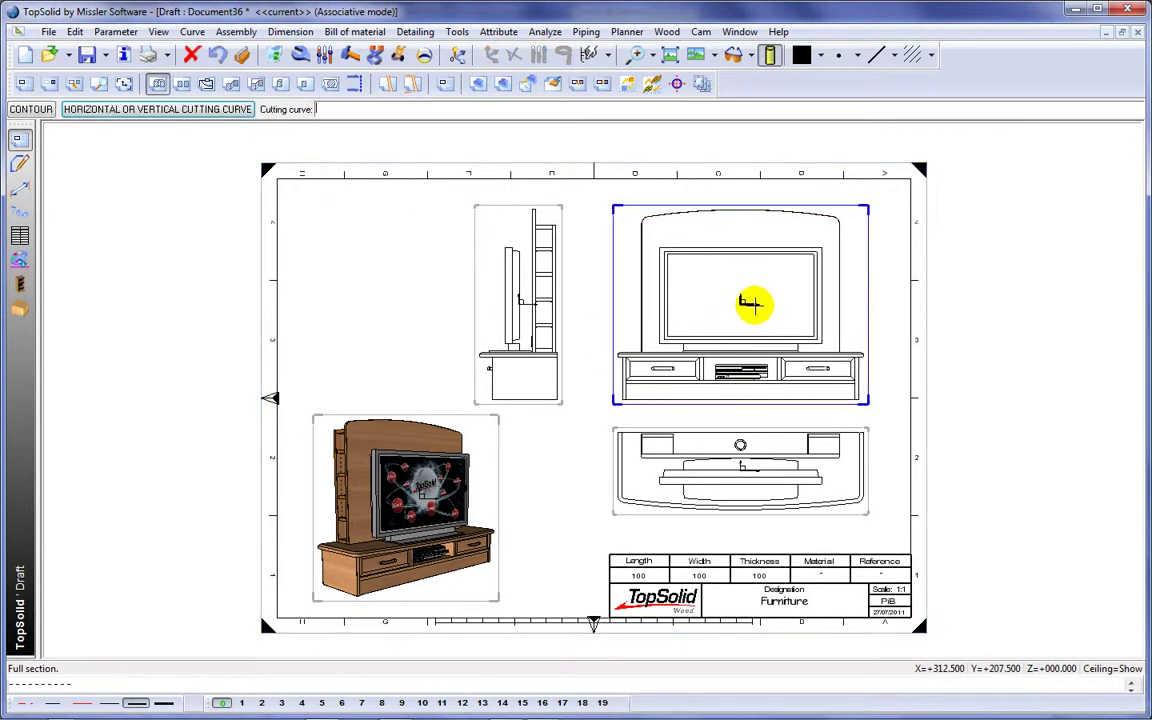
click(226, 109)
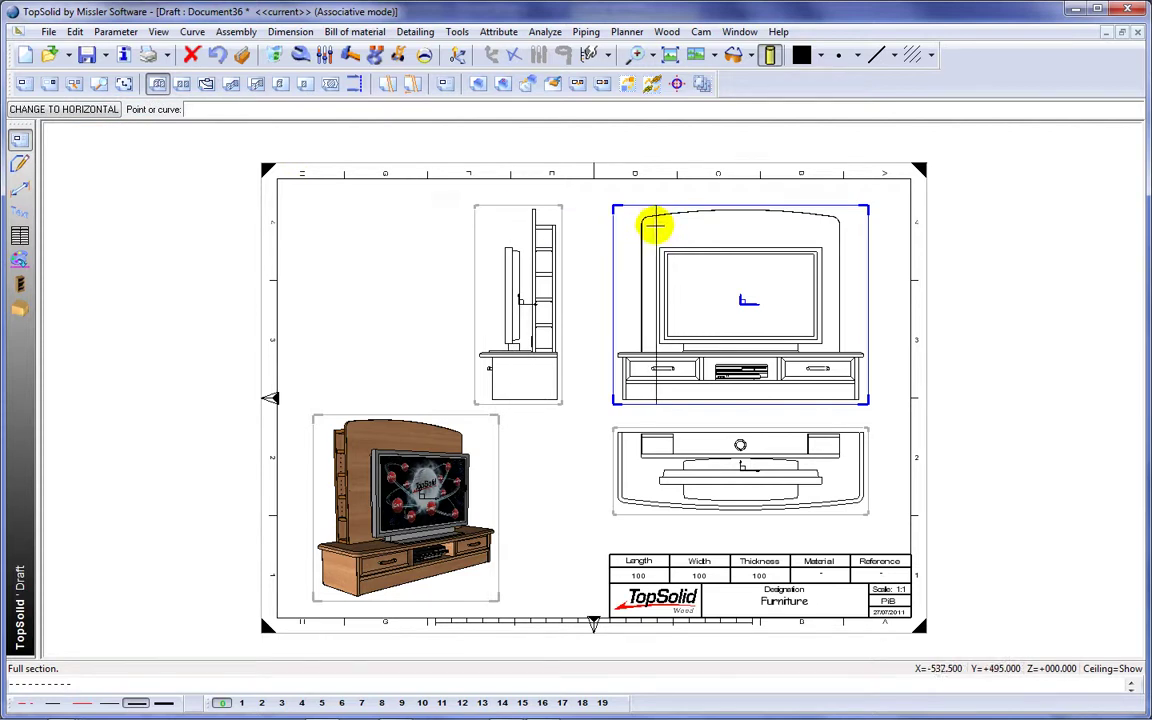
click(655, 226)
click(443, 282)
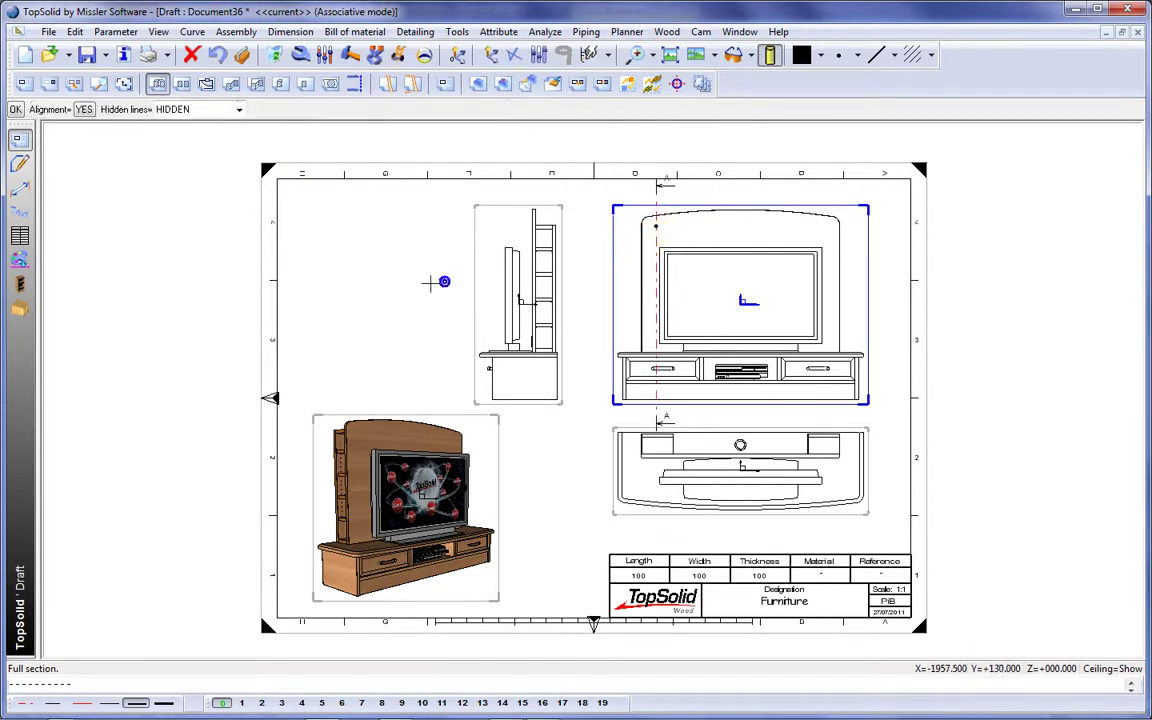
- Set the section's hidden lines to STIPPLE and place the aligned section view left of the side view
click(239, 109)
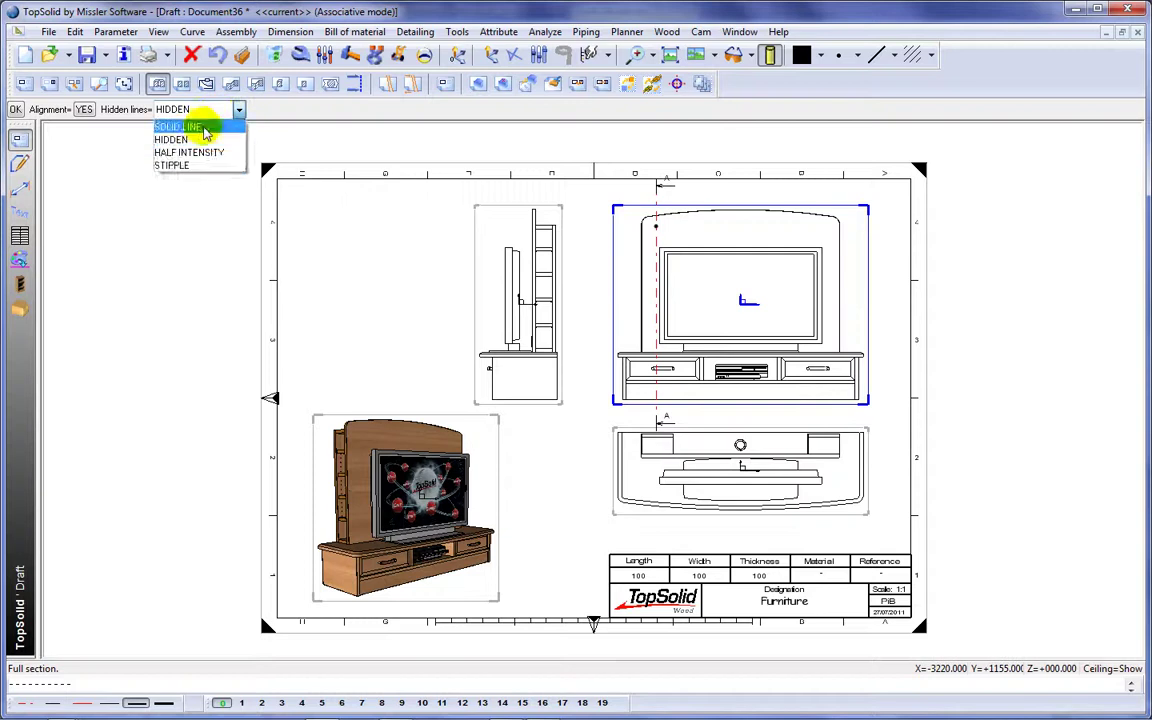
click(187, 166)
click(411, 302)
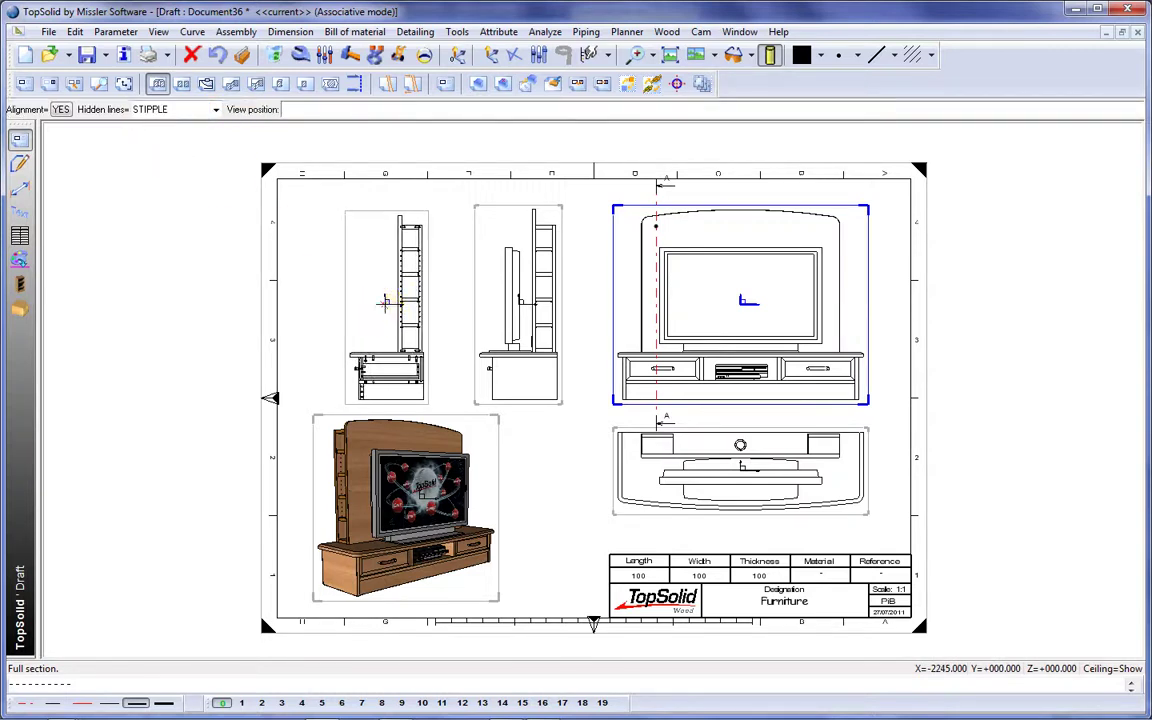
click(384, 302)
- Create a scale 2 detail view of the section's lower drawer-front corner, using a circle of about 80 mm radius, and place it left of the section
scroll(384, 340, up, 5)
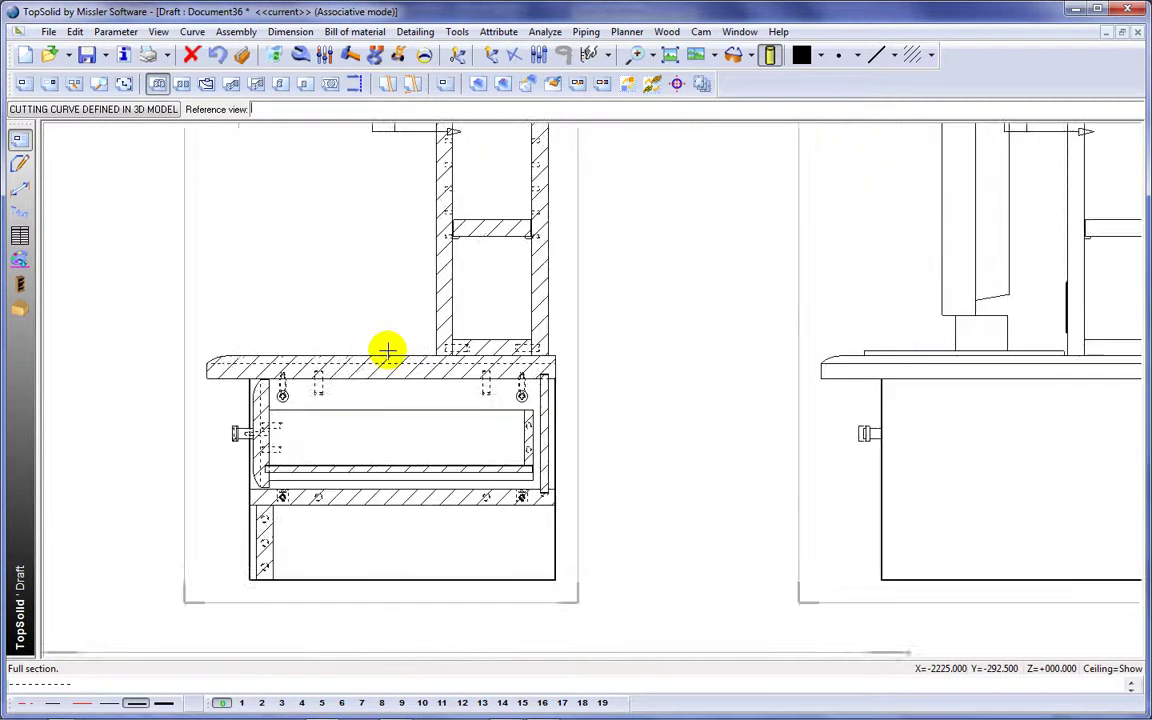
scroll(387, 350, up, 1)
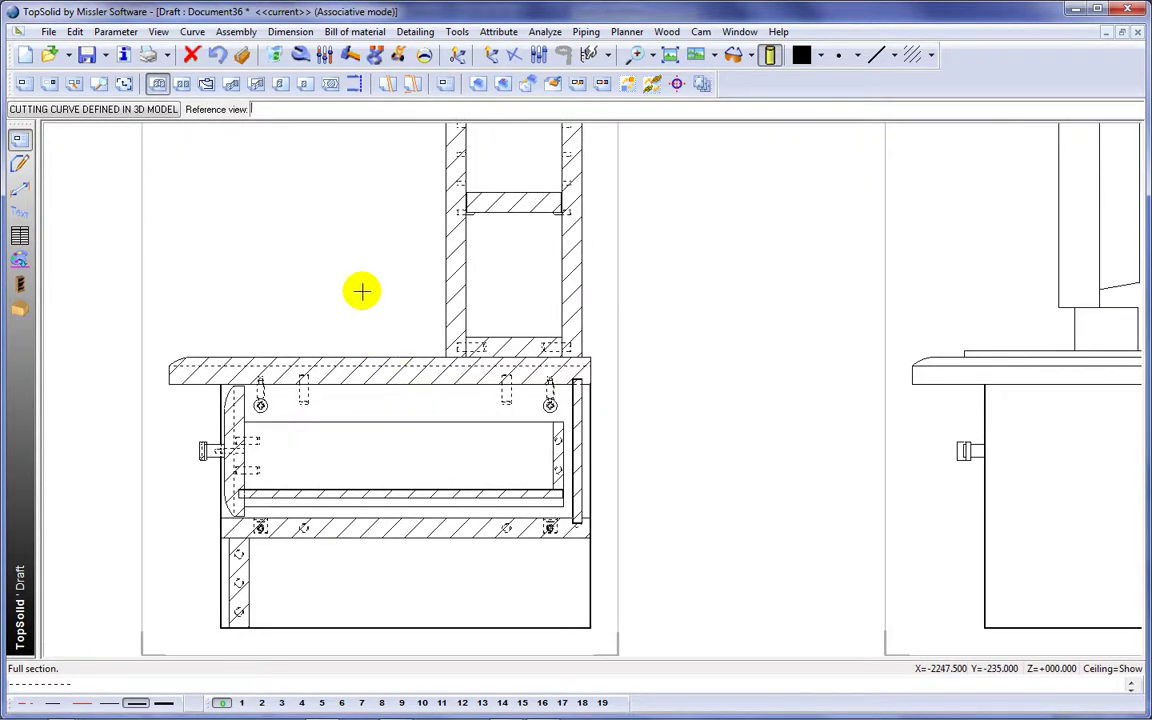
click(100, 85)
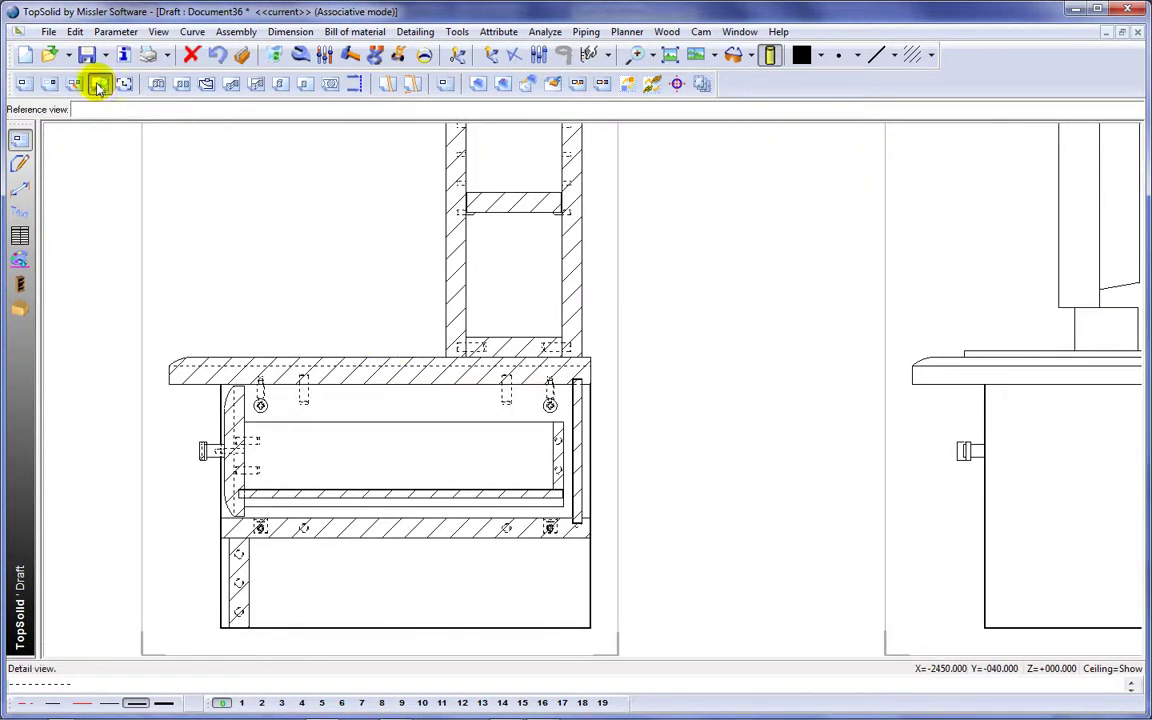
click(258, 517)
click(258, 517)
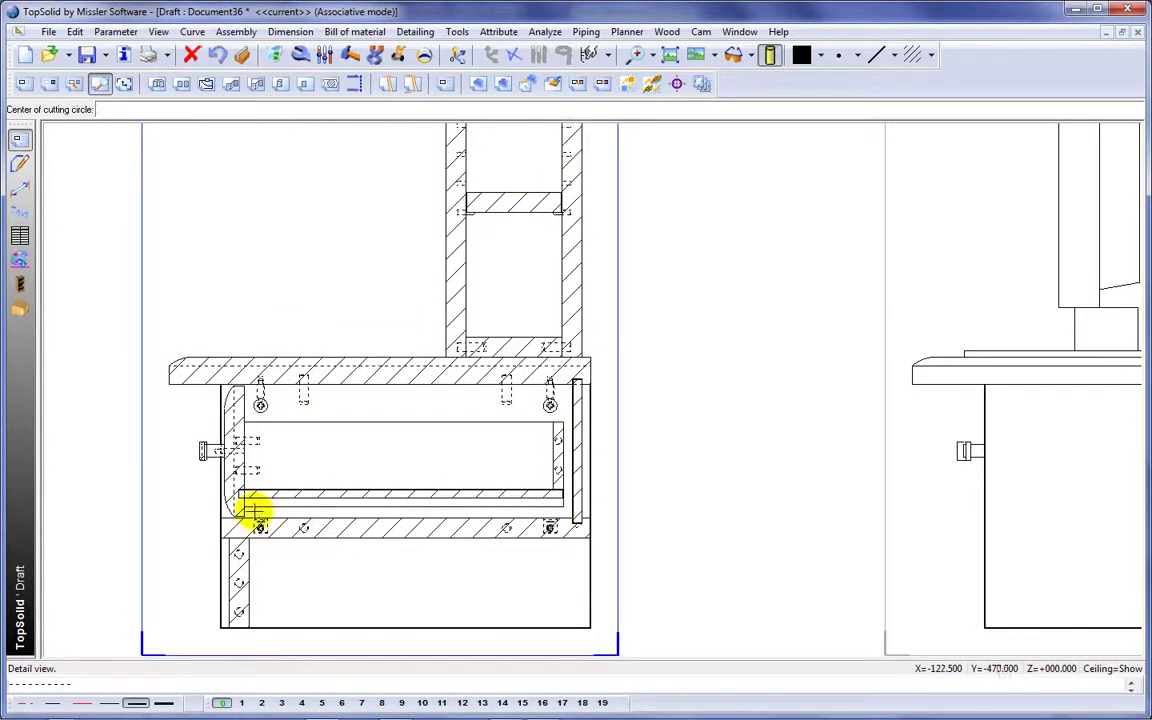
click(254, 511)
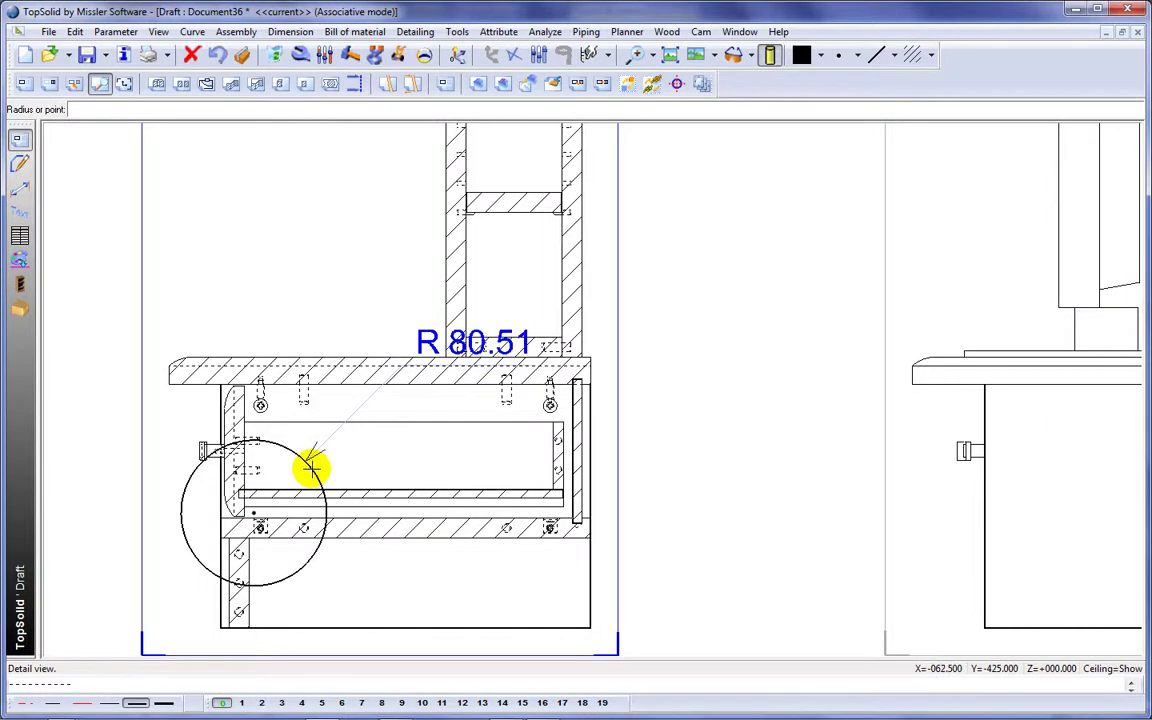
click(310, 466)
scroll(311, 468, down, 3)
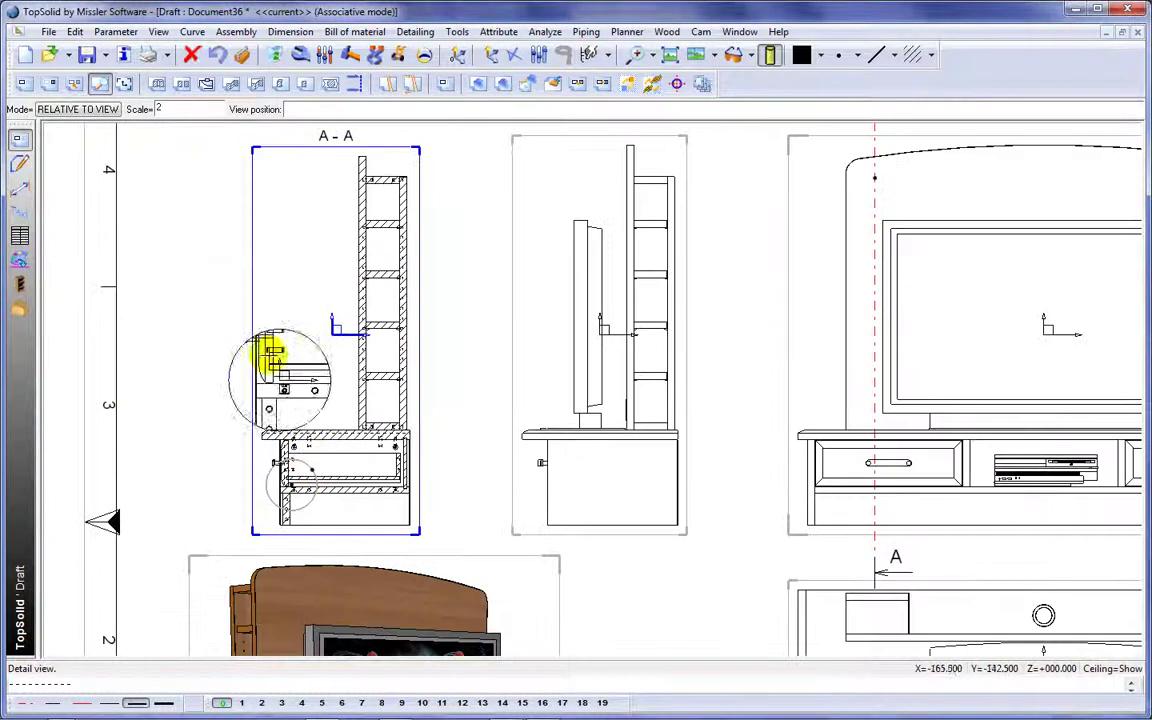
click(190, 265)
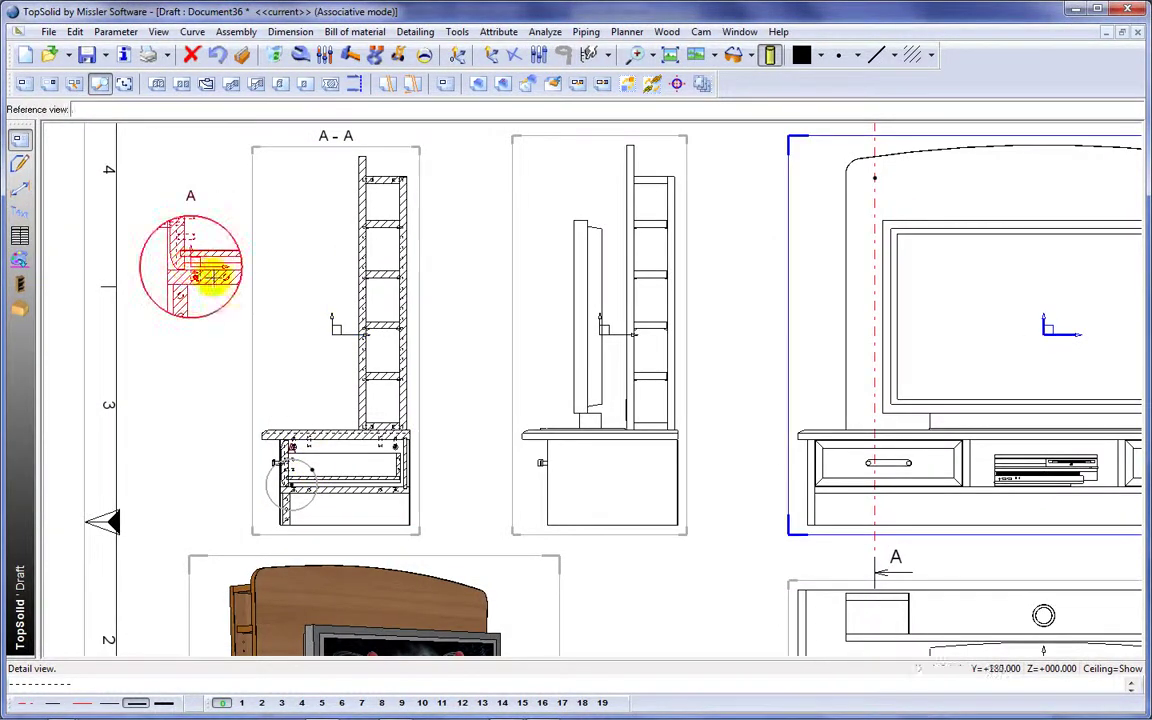
- Move the detail circle's centre up to the drawer front's upper end, just under the cabinet top in the section view
scroll(239, 385, up, 2)
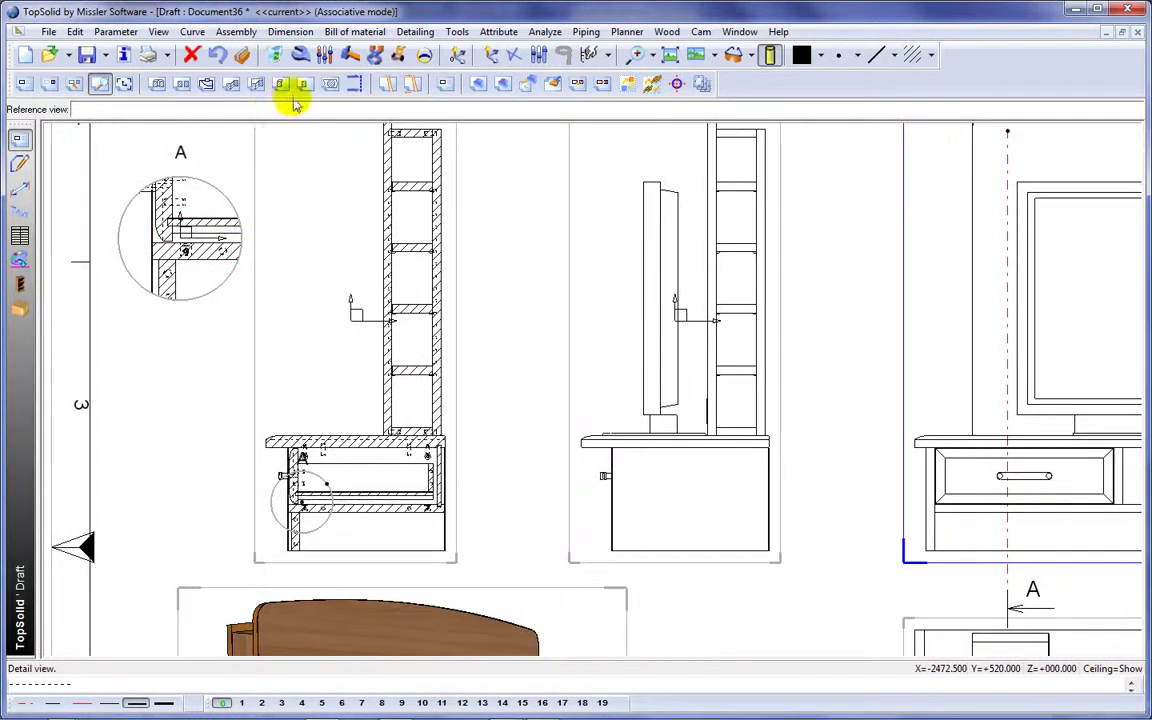
click(398, 55)
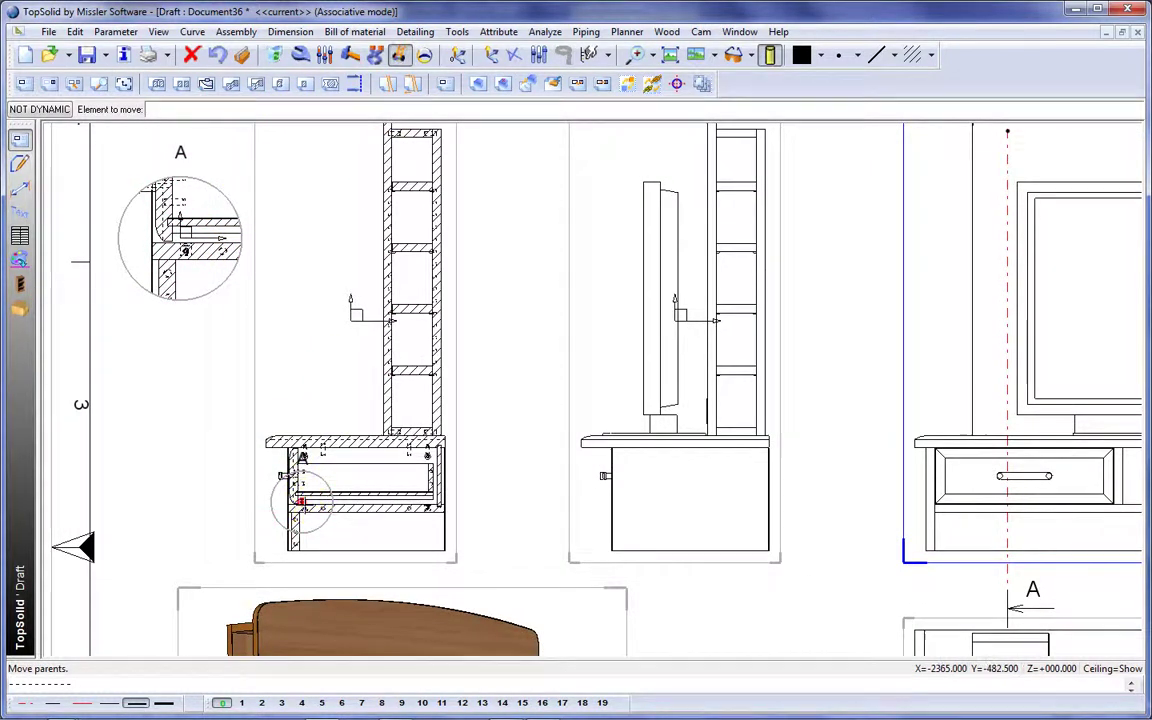
click(304, 507)
click(288, 456)
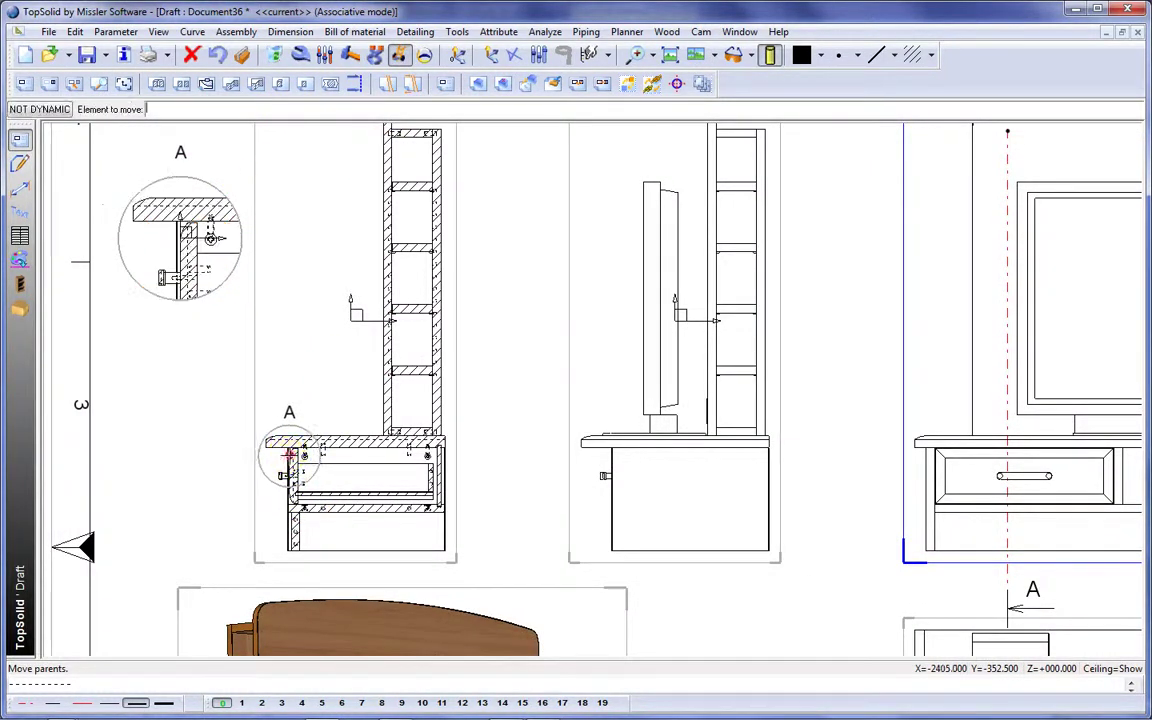
scroll(288, 456, down, 5)
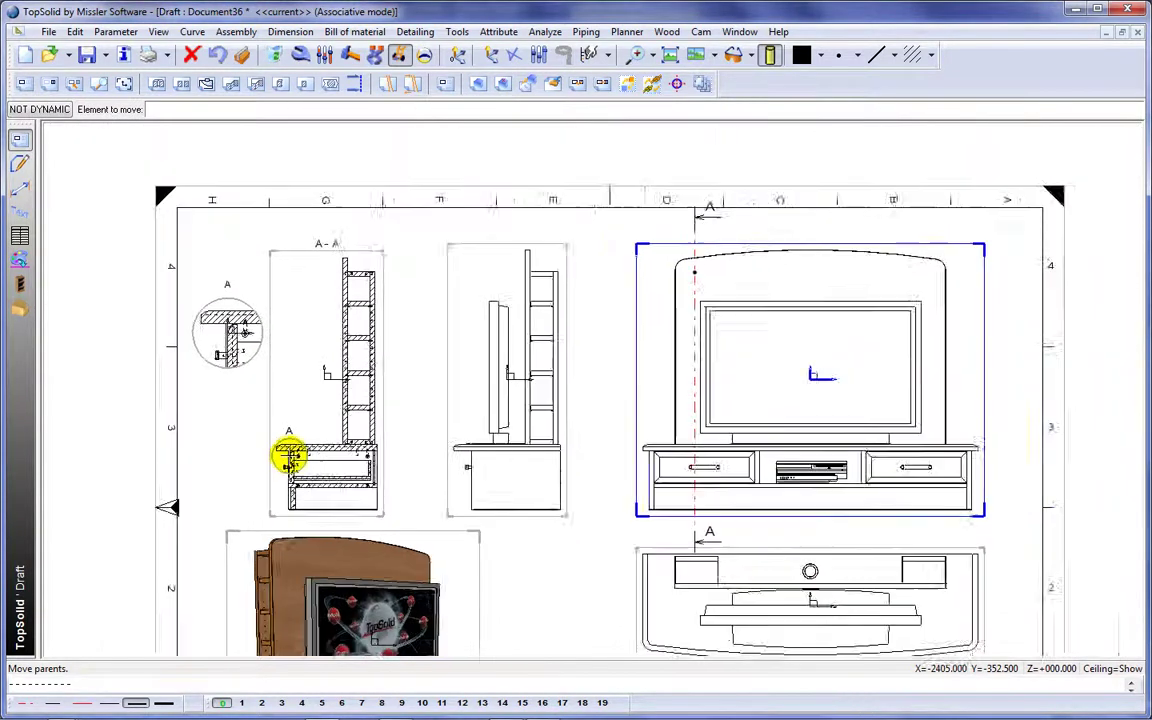
scroll(401, 323, down, 2)
scroll(405, 327, up, 1)
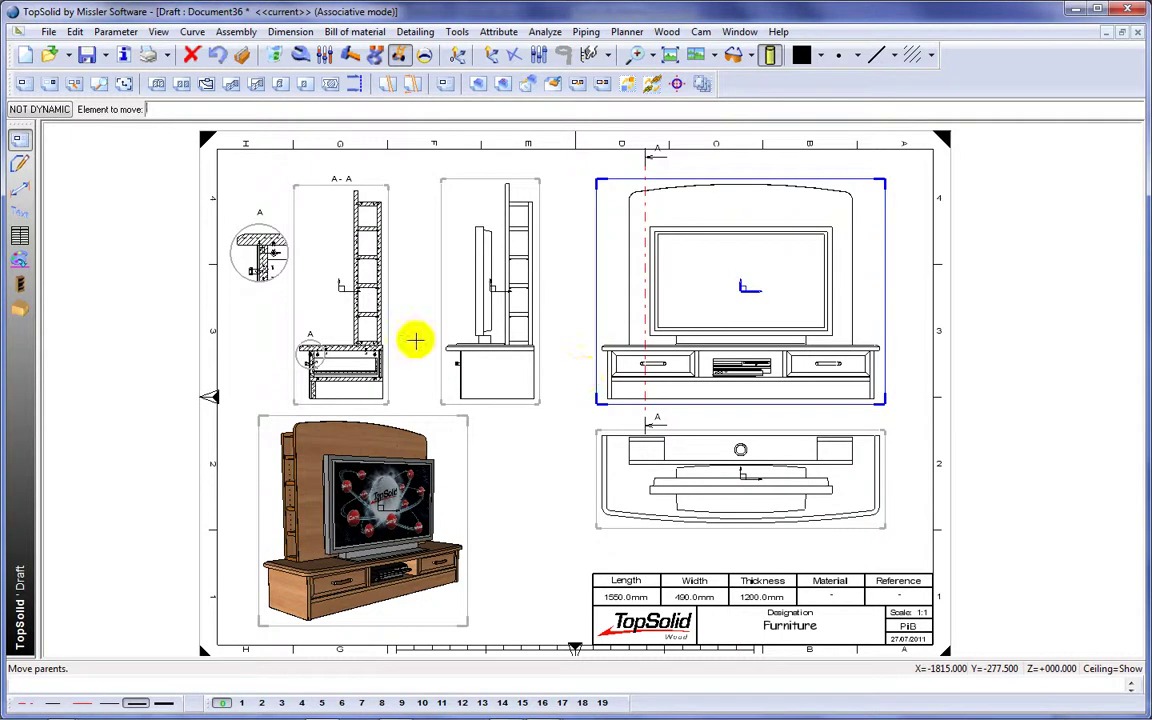
- Dimension the cabinet top's overall width in the top view and place the dimension below the view
click(21, 190)
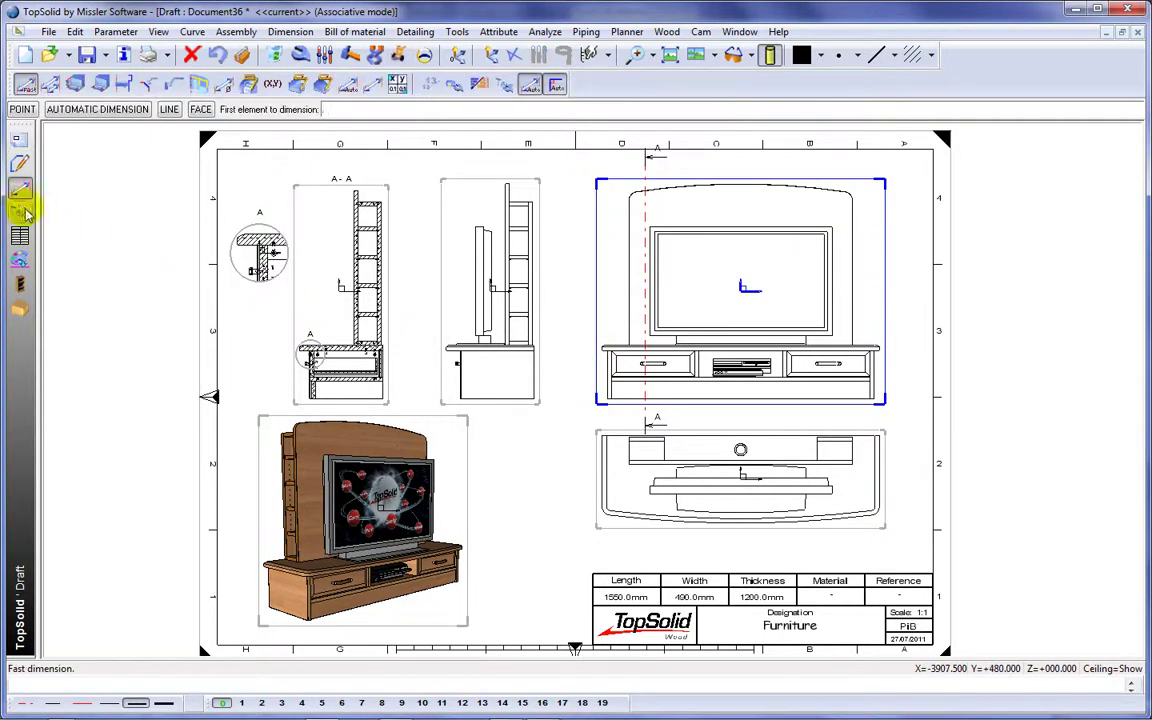
click(600, 468)
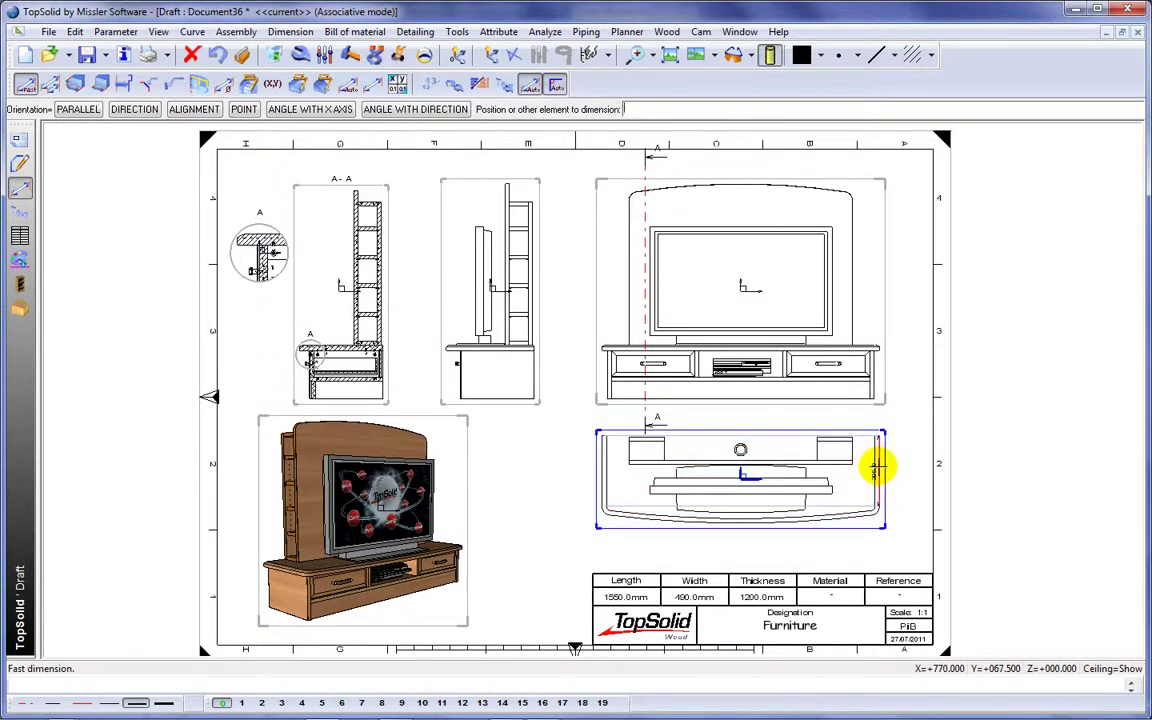
click(877, 465)
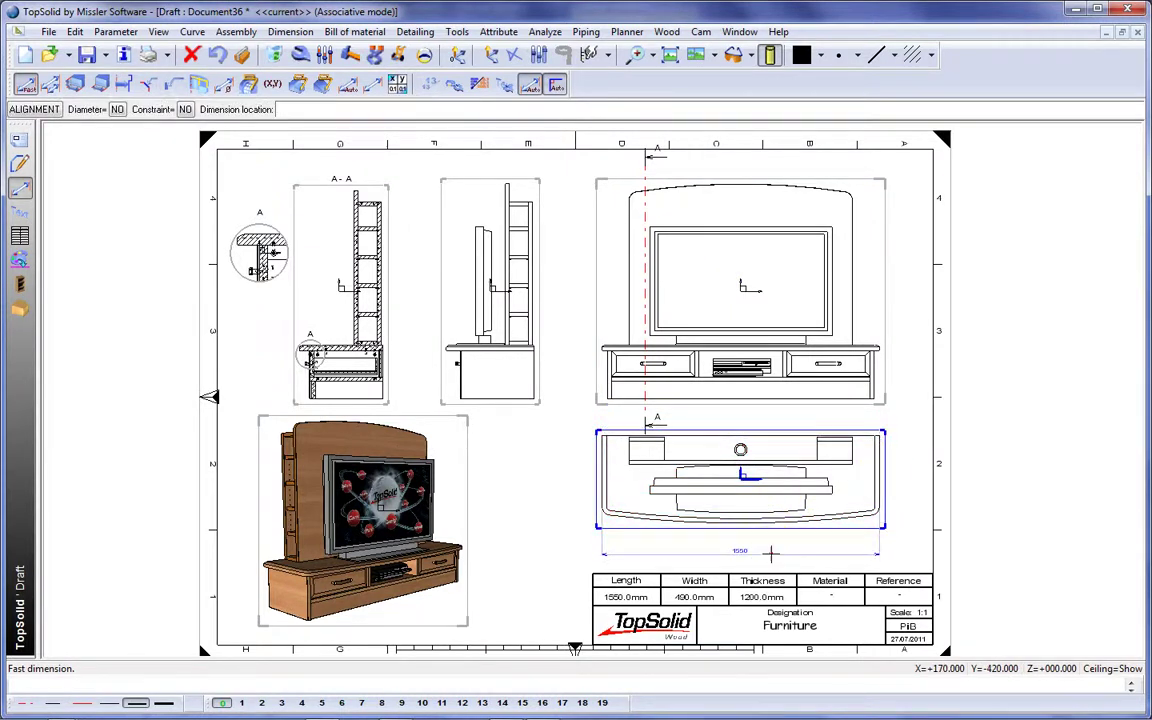
click(770, 553)
- Dimension the cabinet top's depth from its straight rear edge to the curved front edge with Circle 2 INSIDE, placed left of the top view
scroll(725, 530, up, 5)
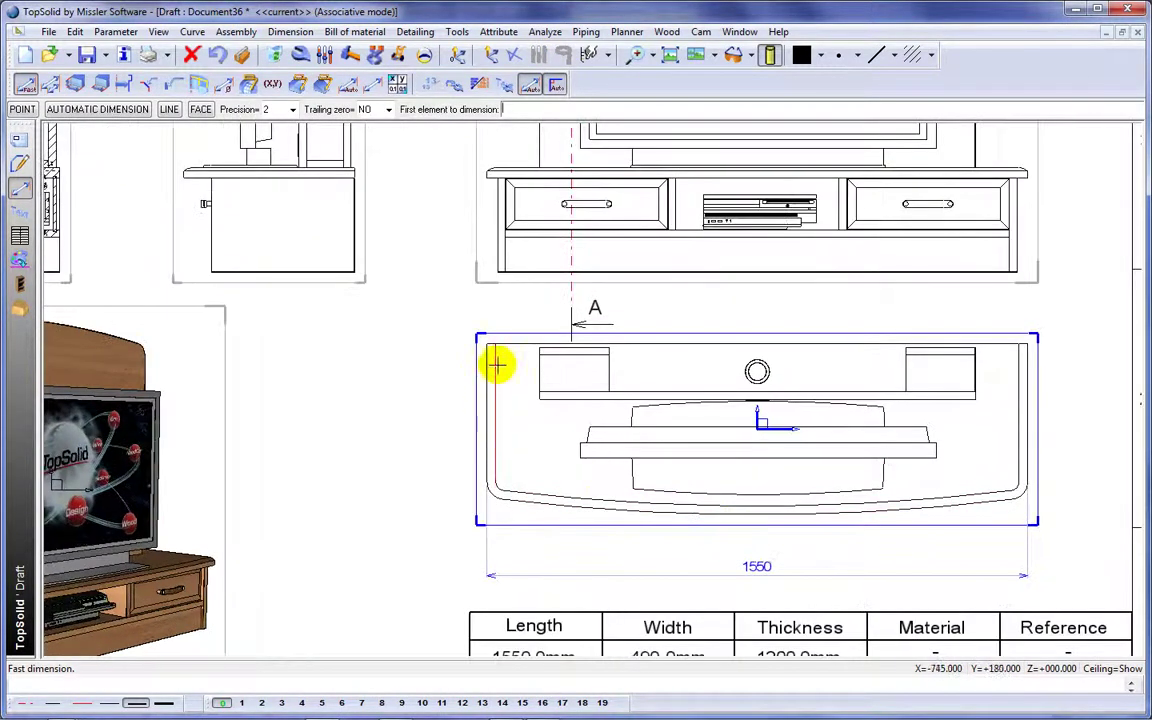
click(512, 345)
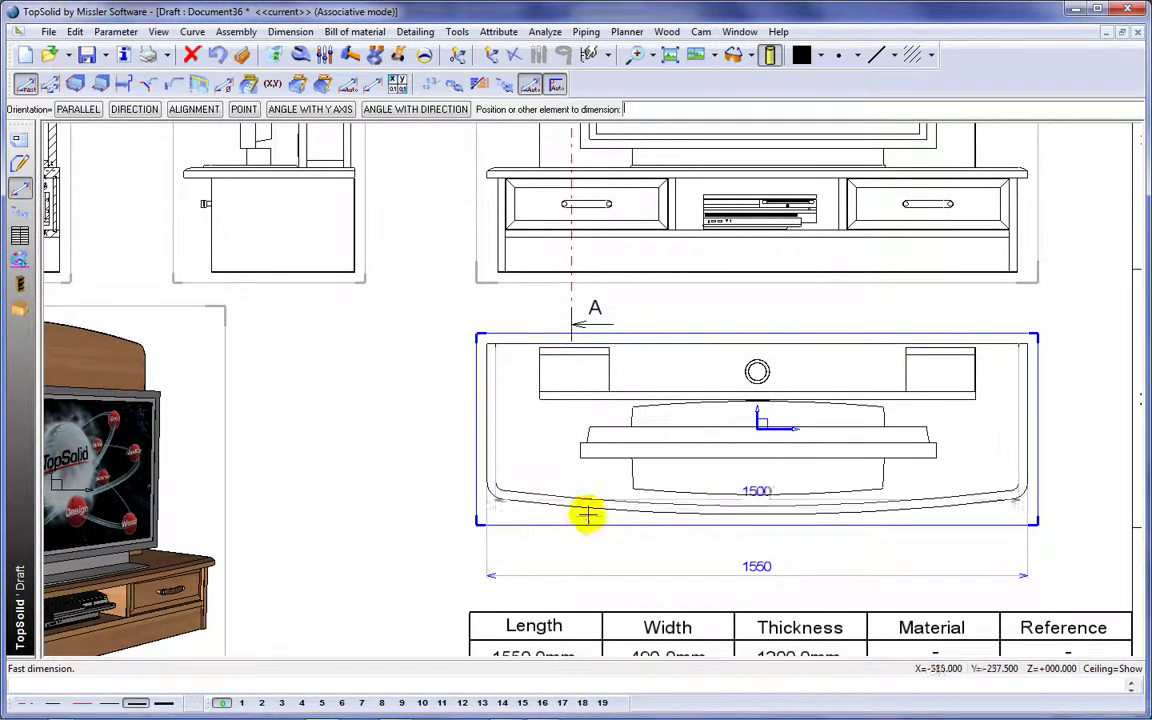
click(665, 515)
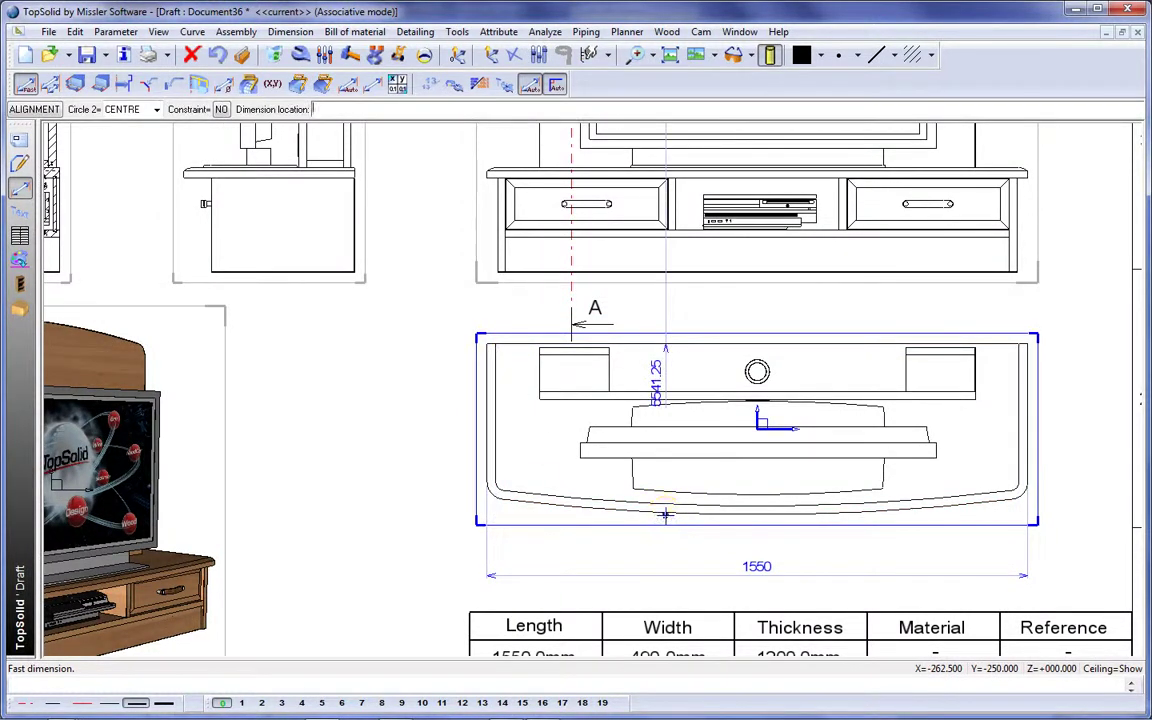
right_click(665, 515)
mouse_move(733, 537)
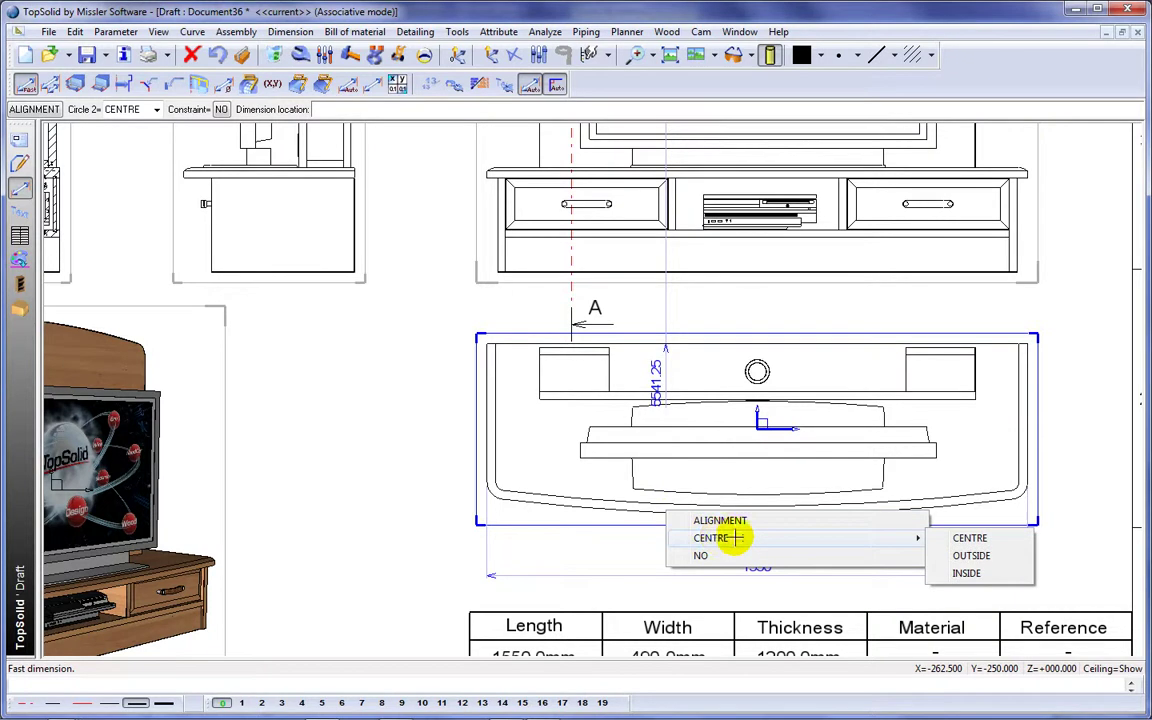
click(962, 574)
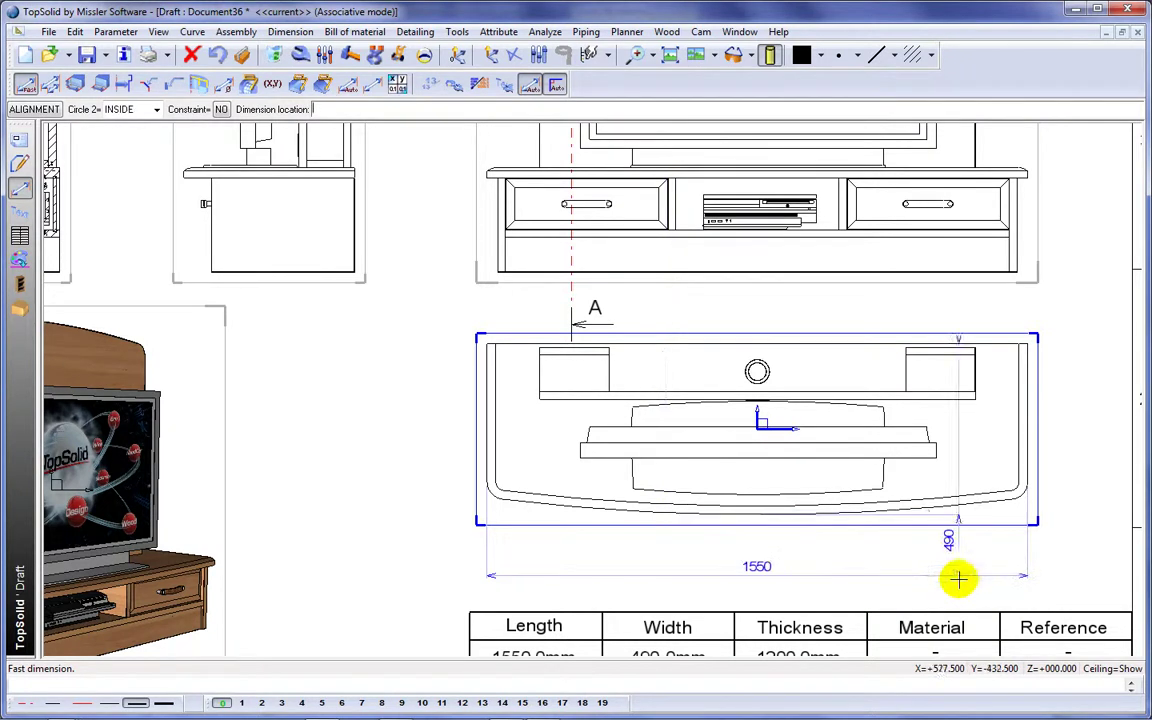
click(429, 442)
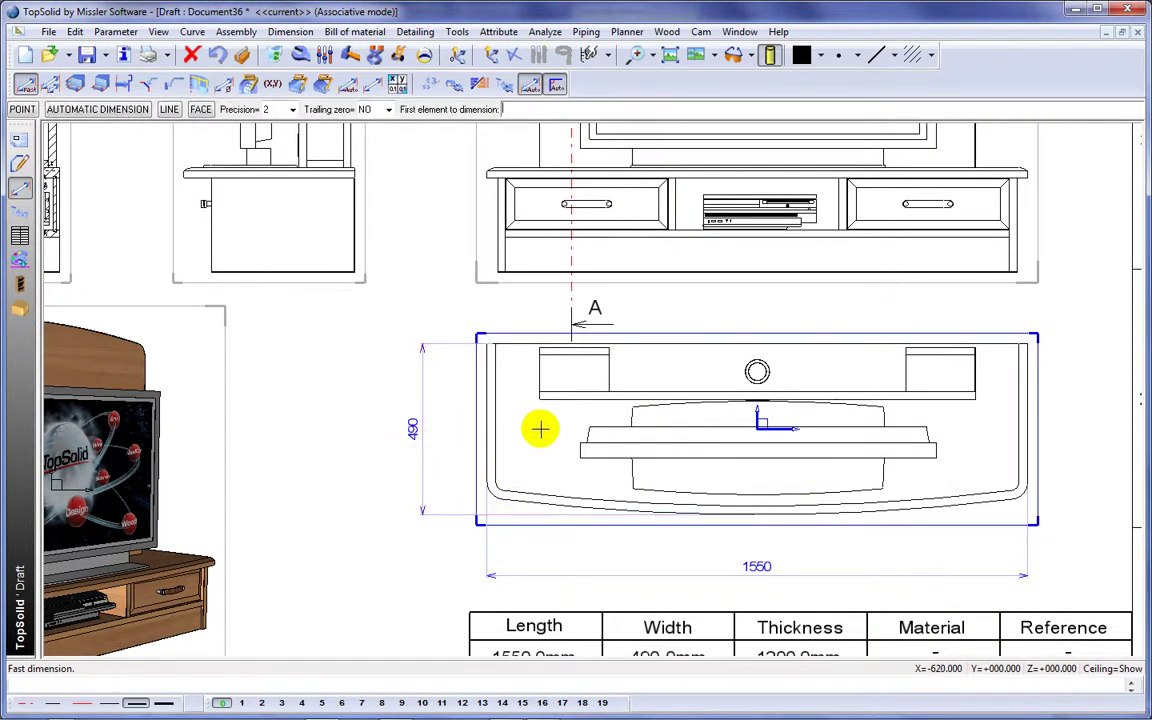
- Add radius dimensions to both front corners and the curved front edge of the cabinet top in the top view
click(1020, 496)
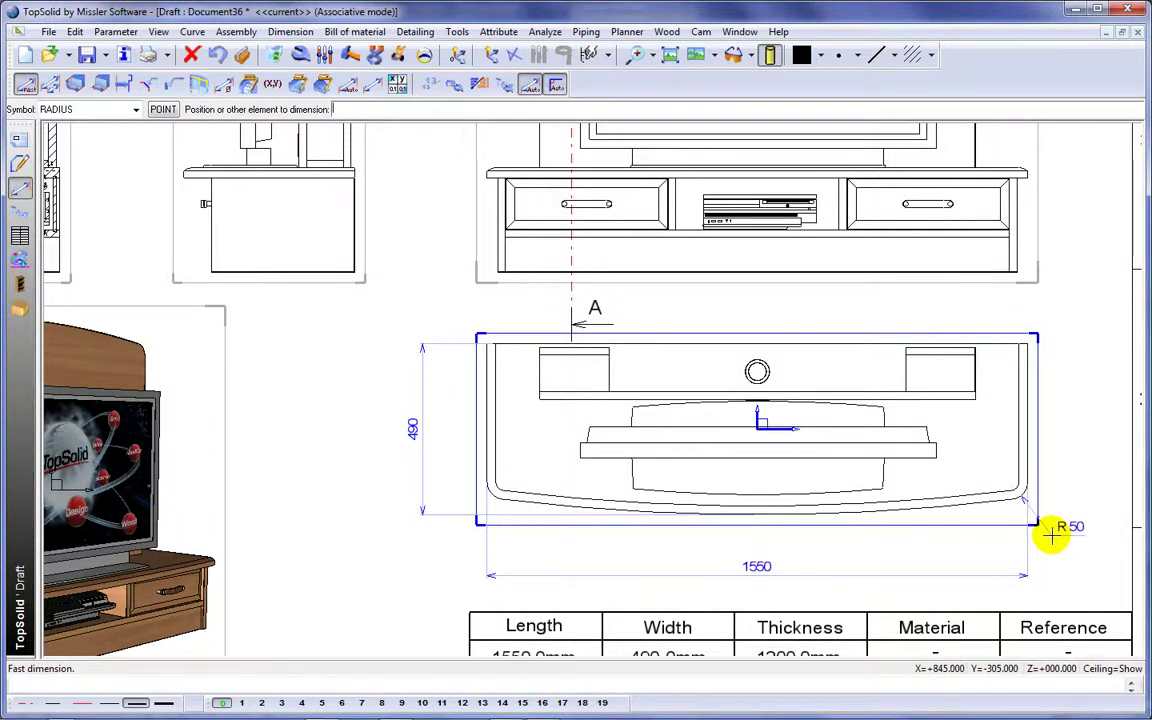
click(1046, 527)
click(491, 494)
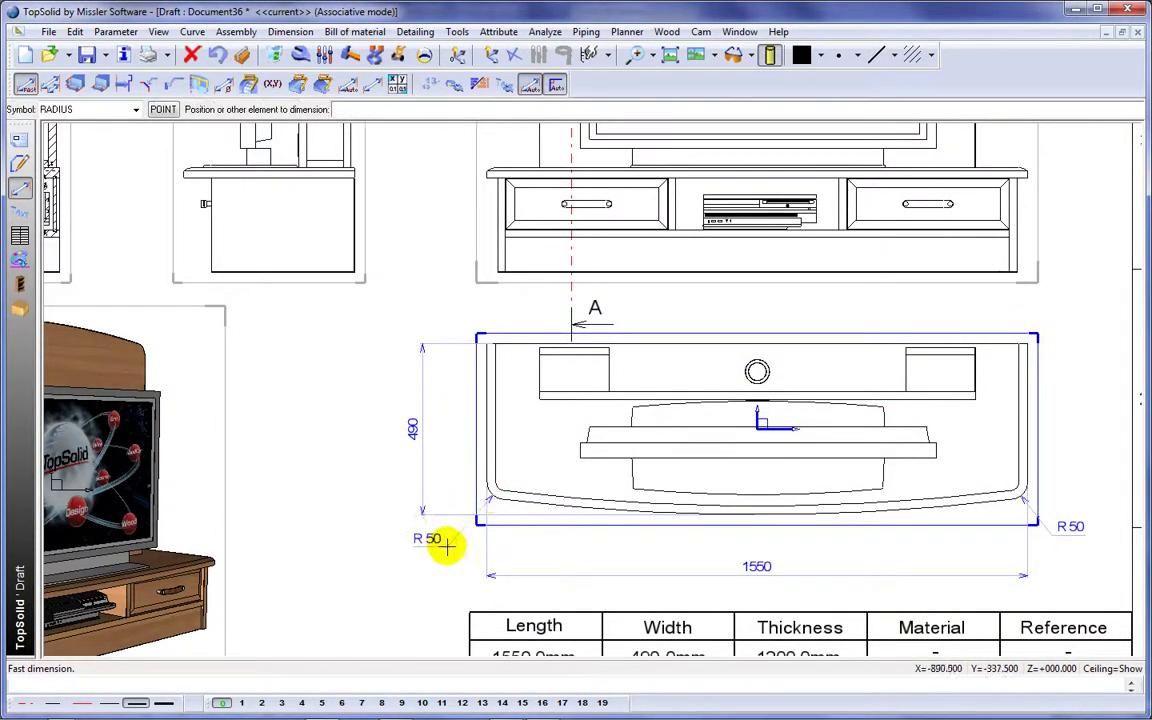
click(447, 545)
click(545, 501)
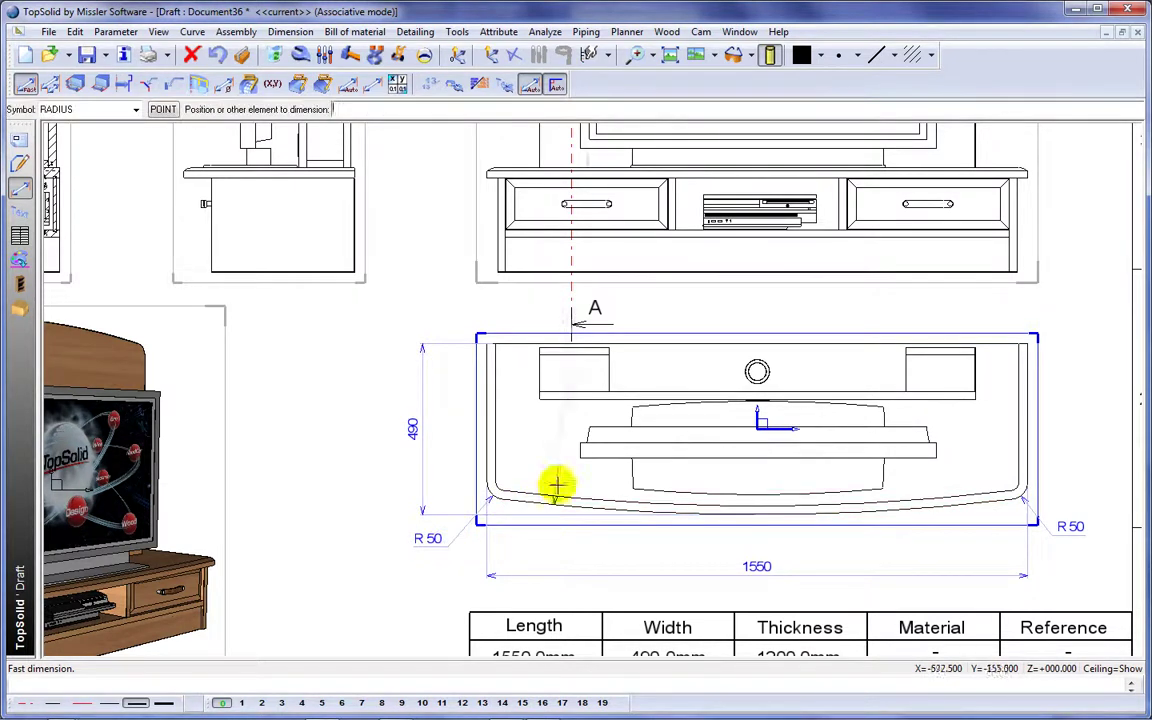
click(593, 542)
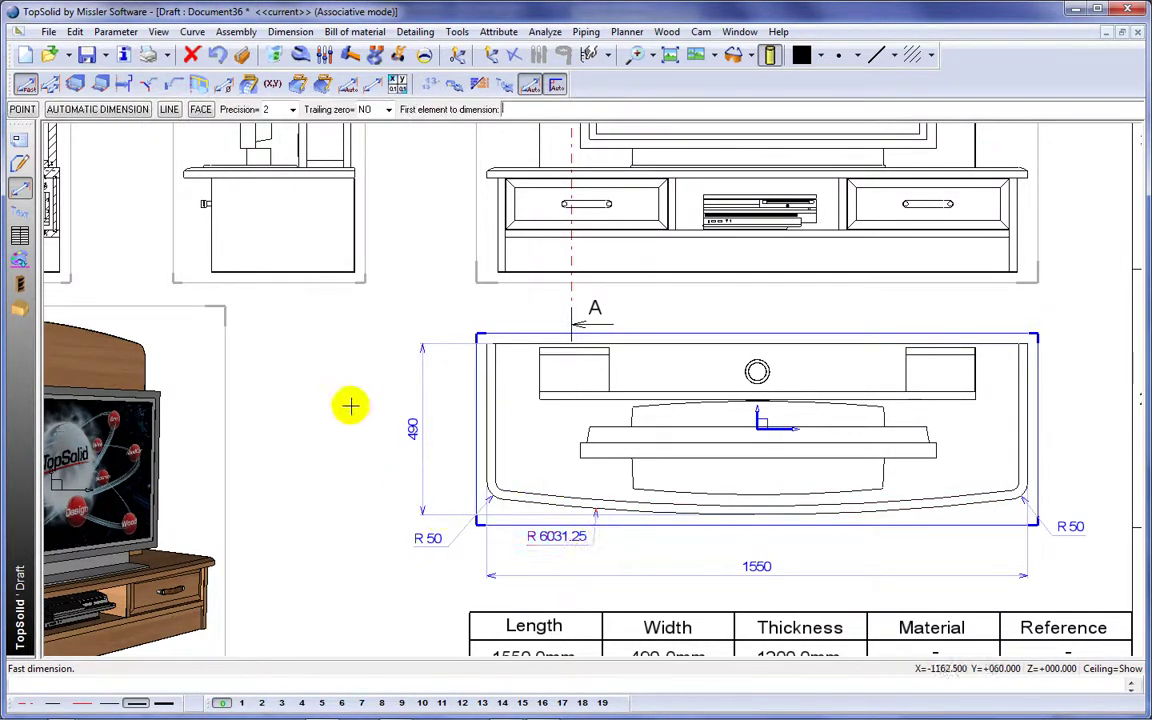
- Dimension the cabinet's height in the side view, from its base to the top surface, and place it right of the view
middle_drag(334, 386, 487, 521)
scroll(476, 471, down, 2)
scroll(494, 378, up, 5)
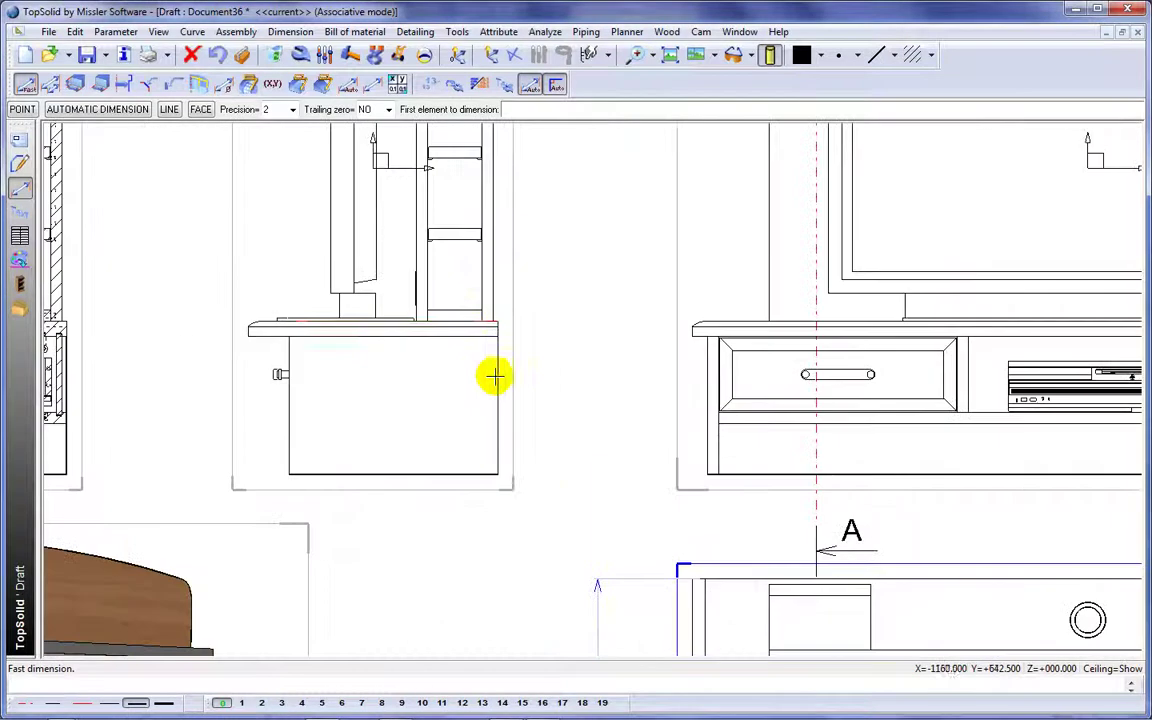
click(455, 319)
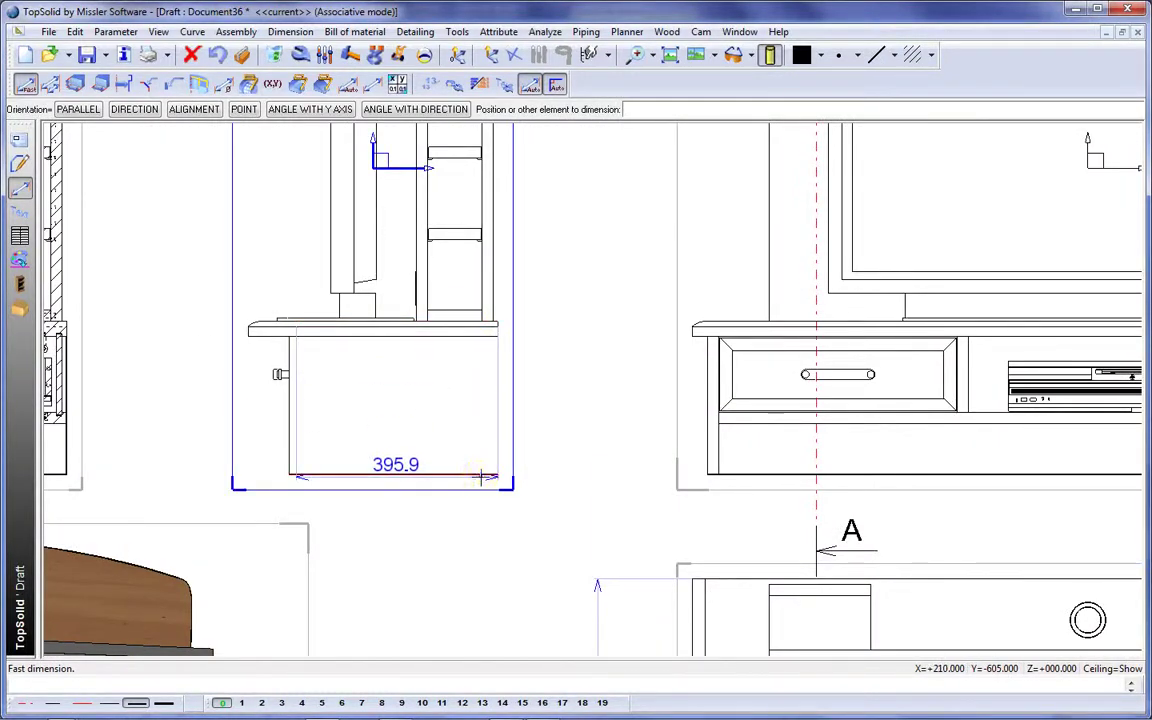
click(481, 476)
click(555, 433)
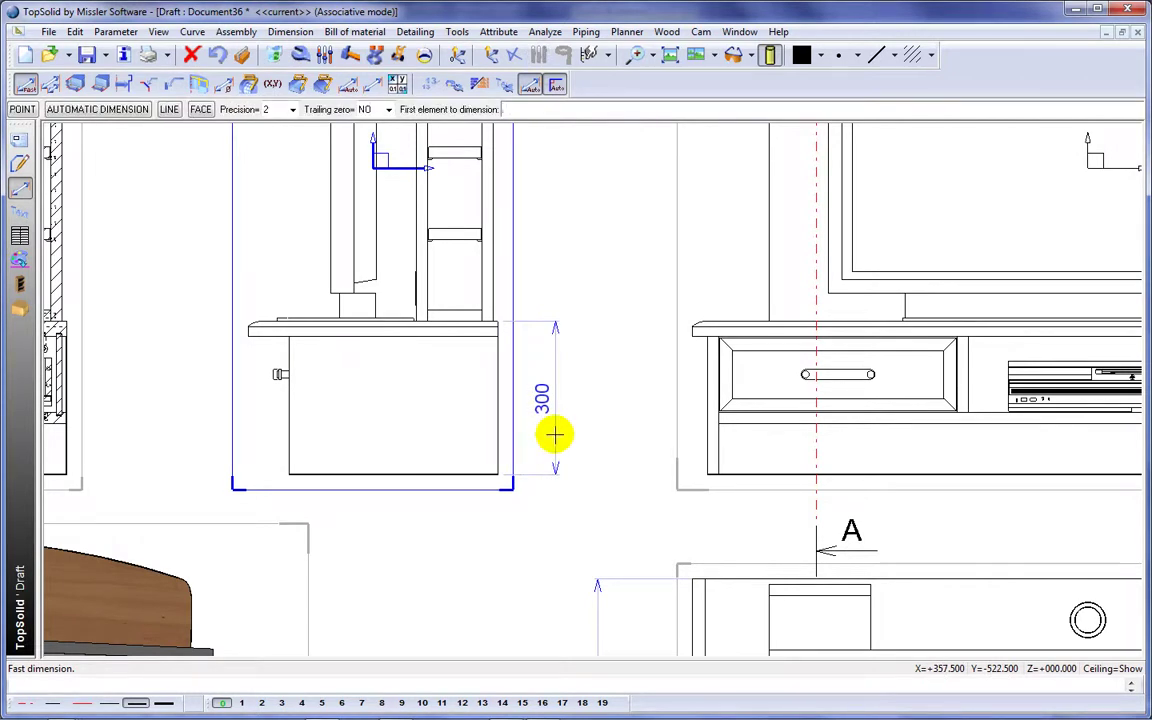
- Dimension the side view from the cabinet top to the tall panel's upper end, in line with the cabinet height dimension
click(471, 319)
scroll(594, 586, up, 3)
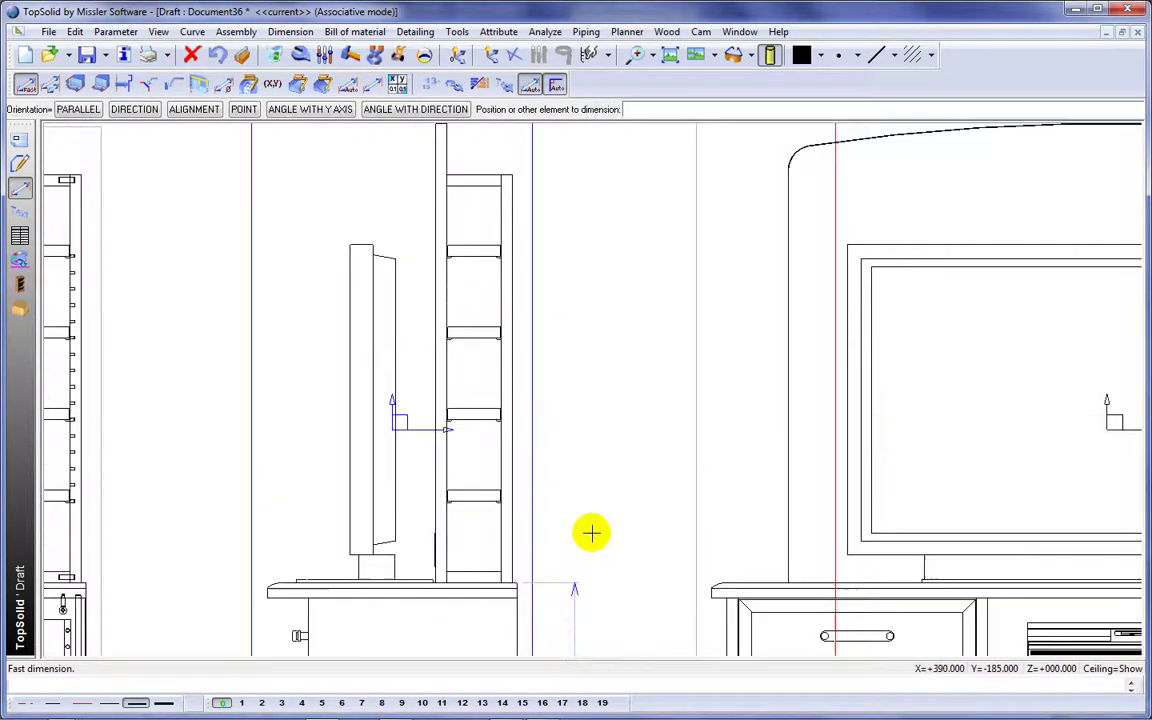
scroll(545, 378, up, 2)
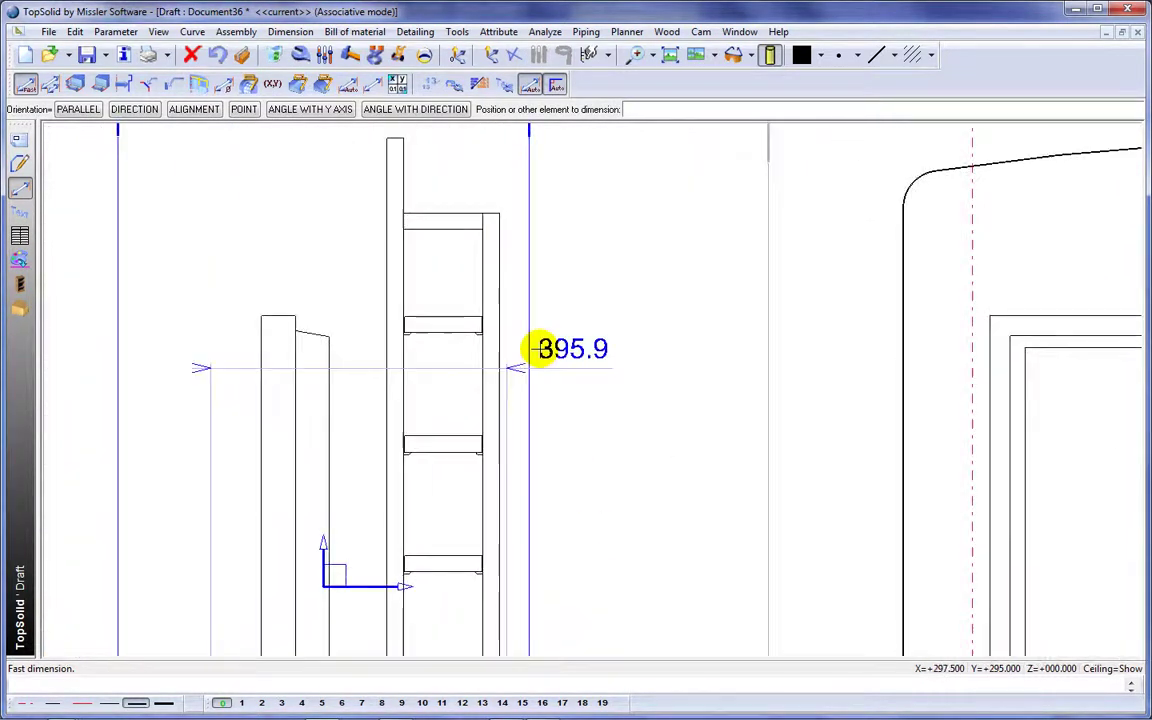
click(392, 139)
scroll(607, 383, down, 2)
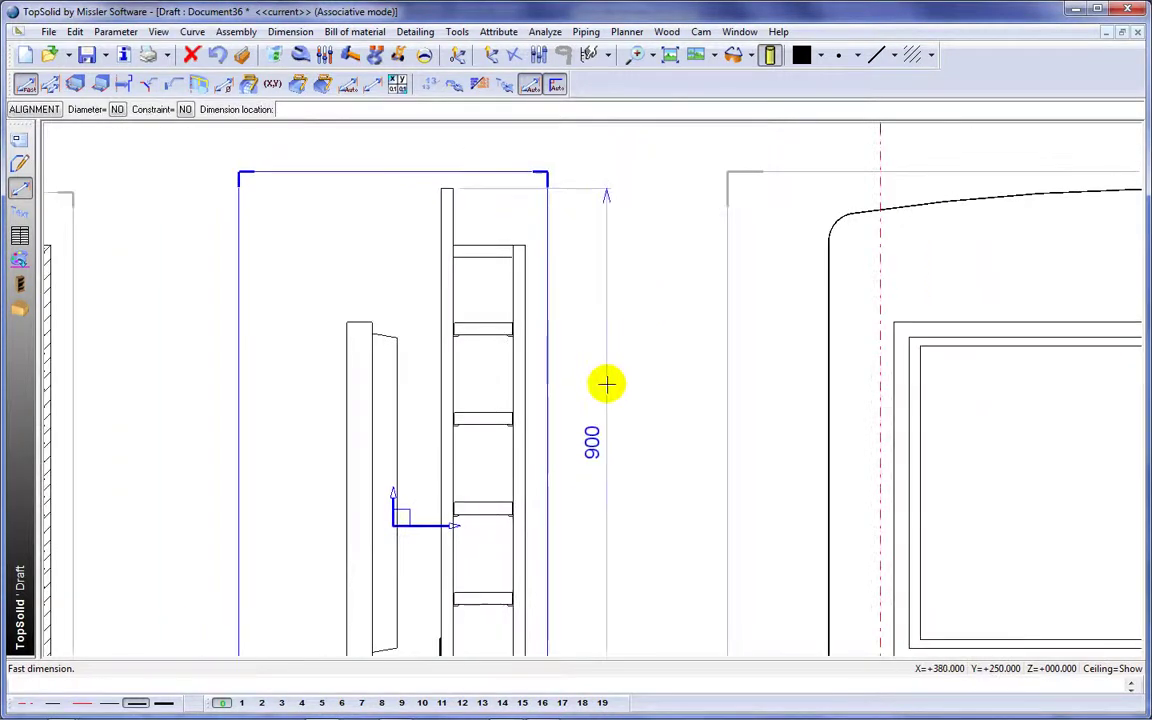
scroll(614, 195, down, 1)
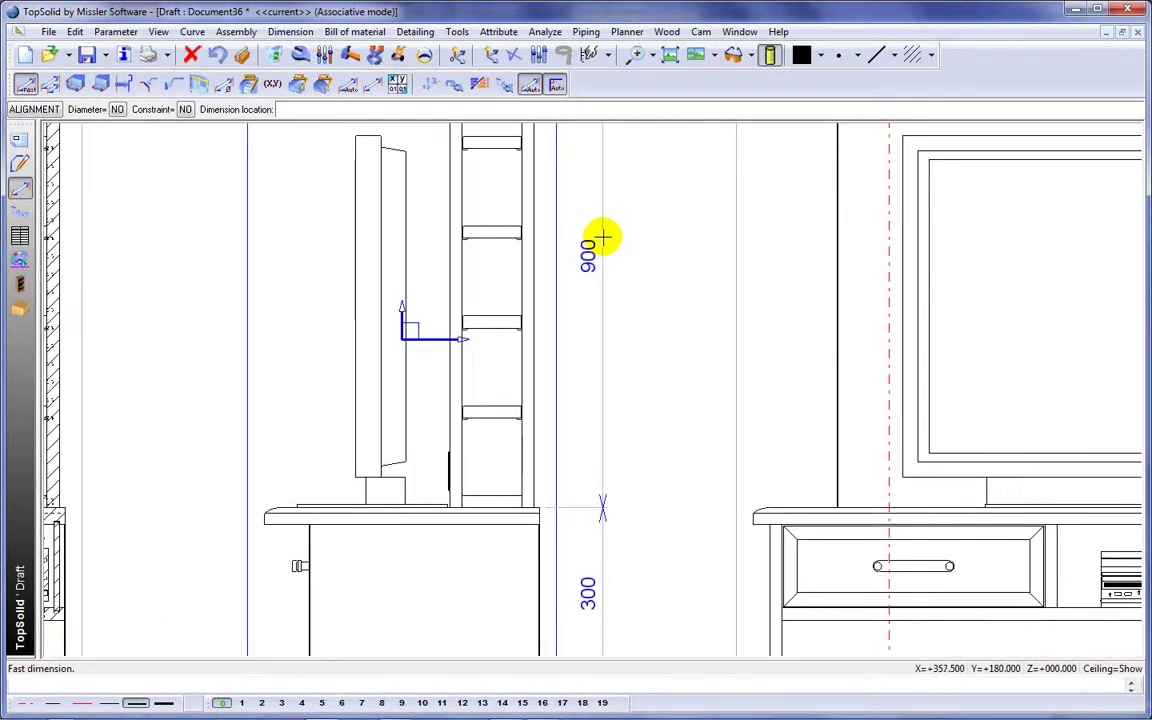
click(608, 234)
- Dimension the top shelf's depth between the two uprights in section A-A and place it above the view
scroll(553, 398, down, 2)
scroll(553, 398, down, 1)
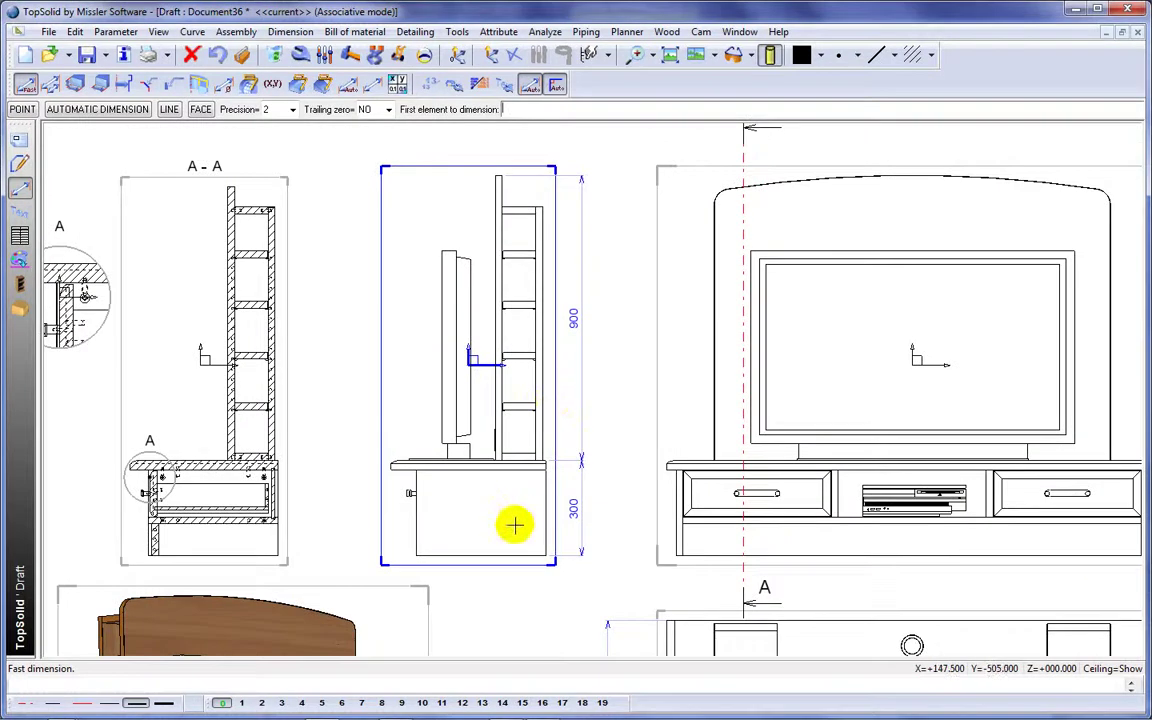
scroll(514, 525, down, 1)
scroll(224, 385, up, 3)
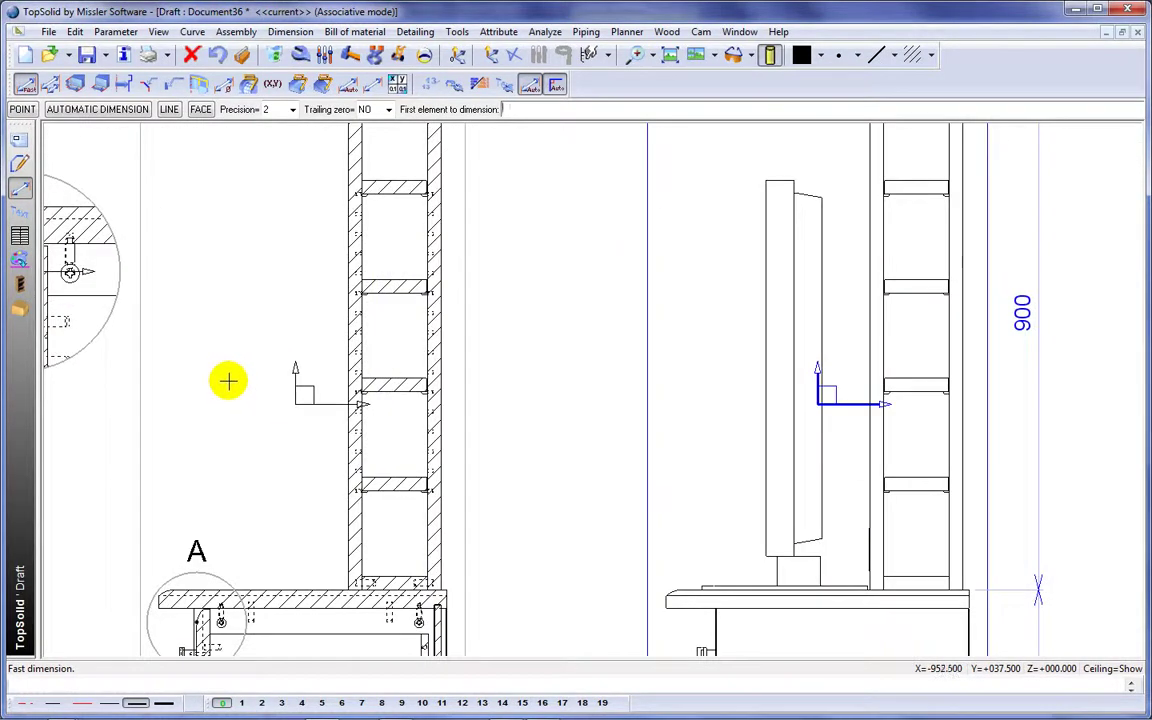
scroll(228, 380, down, 4)
scroll(300, 395, up, 5)
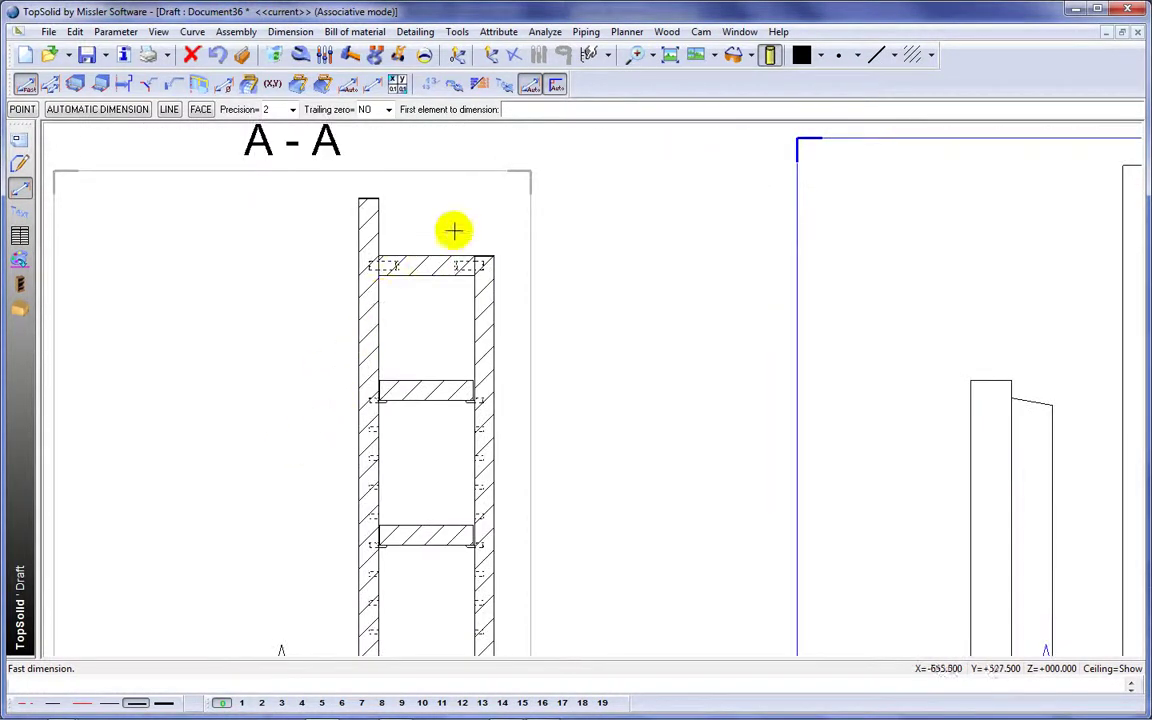
click(419, 256)
middle_drag(420, 242, 440, 359)
click(467, 265)
- Dimension the thickness of the short and the tall upright in section A-A, in line with the shelf depth dimension
click(502, 405)
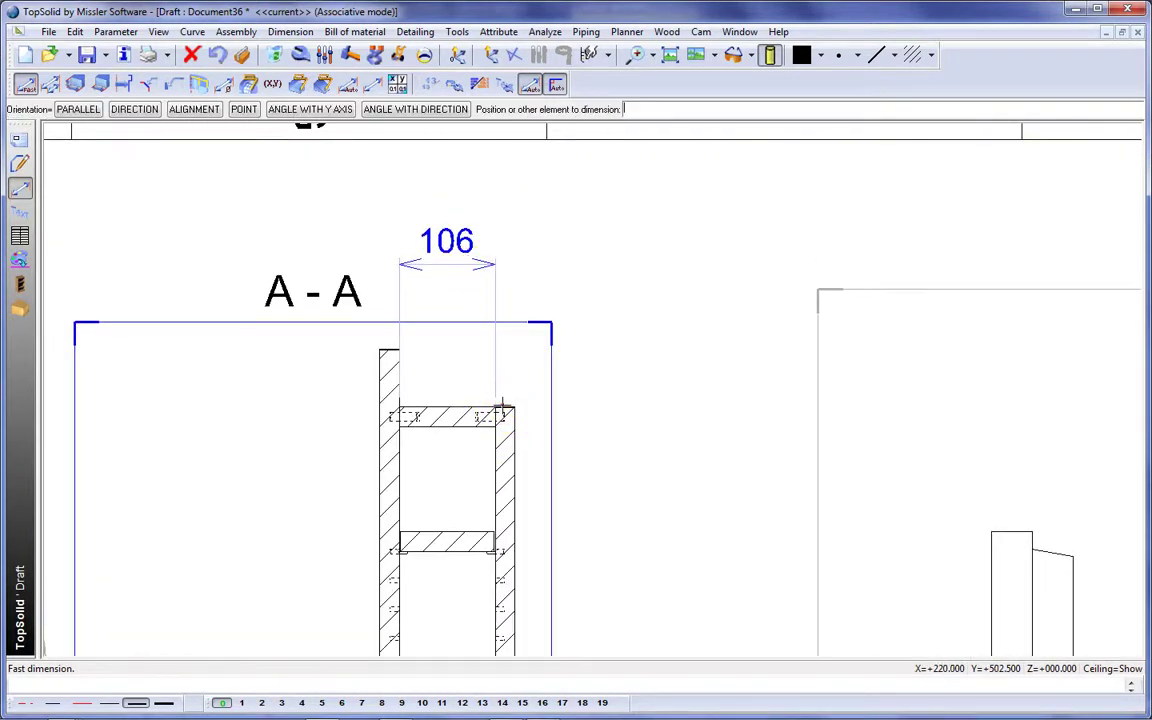
click(557, 266)
click(557, 264)
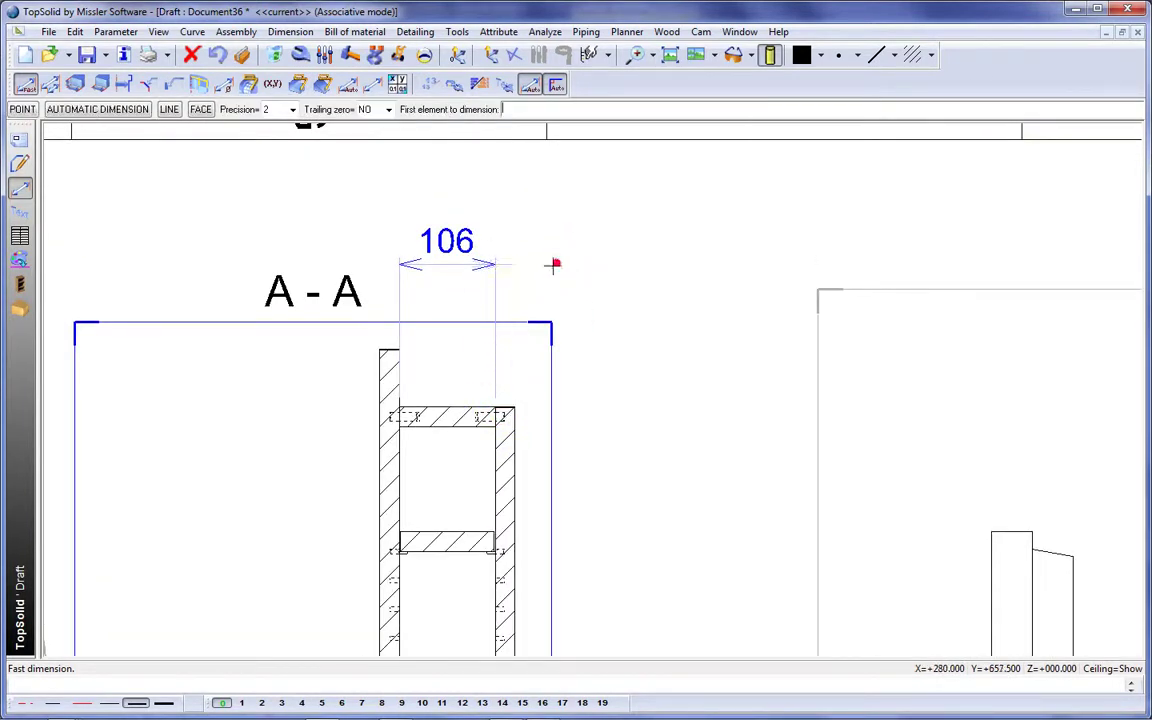
click(388, 347)
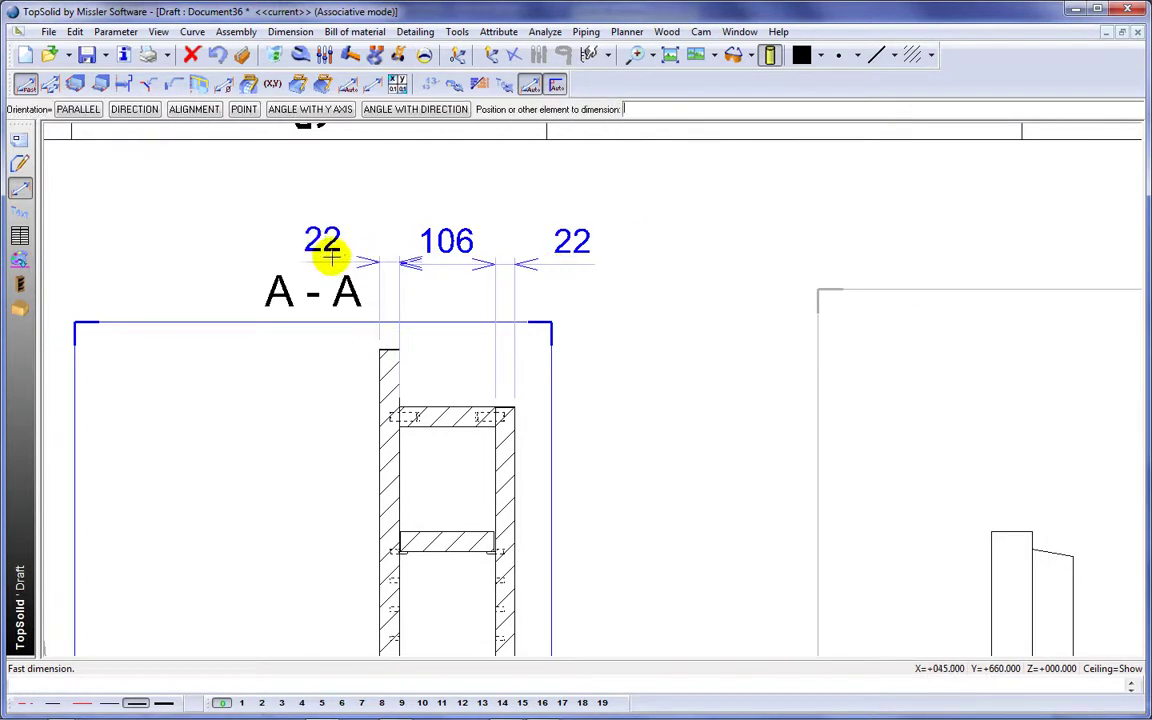
click(323, 262)
- Create a copy of the A3H drawing sheet with its paper format set to A4V
scroll(417, 414, down, 4)
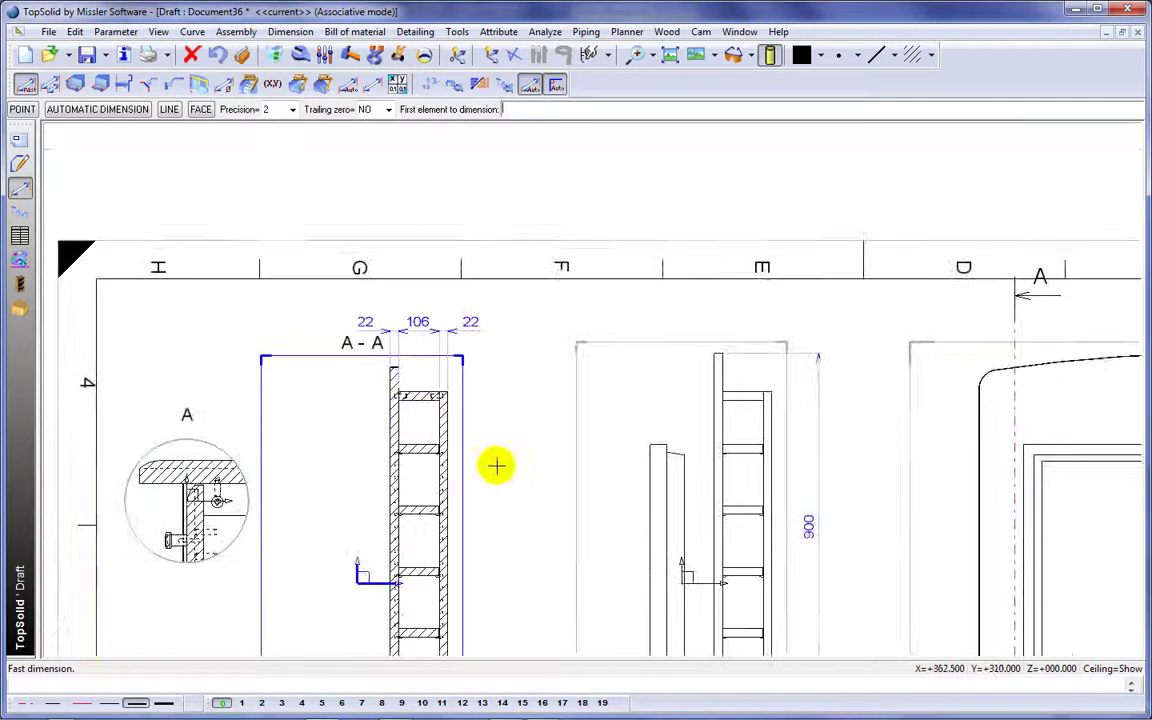
mouse_move(460, 419)
middle_down()
mouse_move(336, 349)
mouse_move(470, 365)
mouse_move(445, 332)
middle_up()
scroll(336, 349, down, 3)
scroll(470, 365, up, 1)
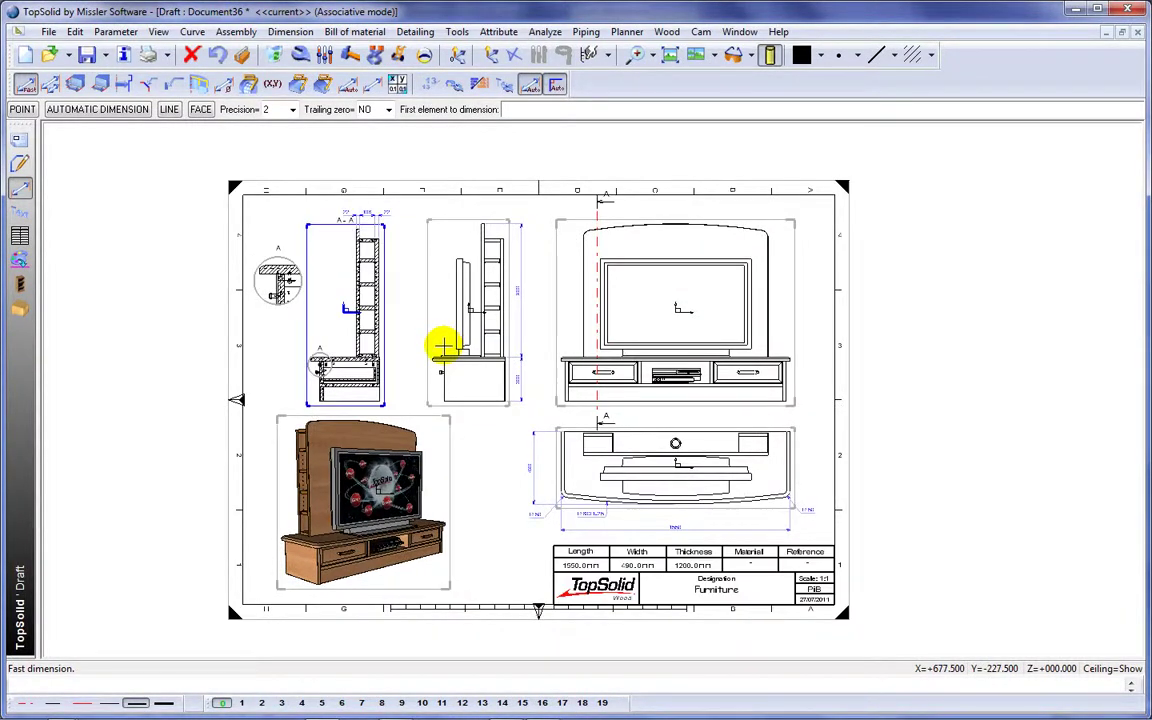
click(457, 31)
click(470, 150)
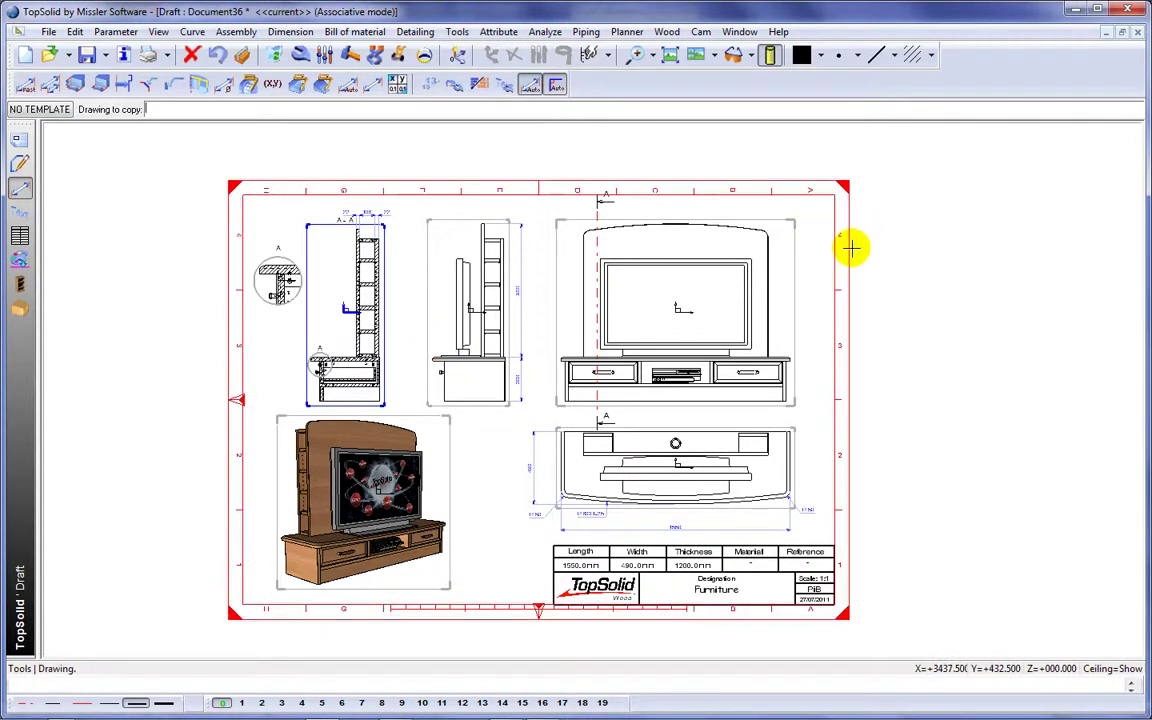
click(851, 247)
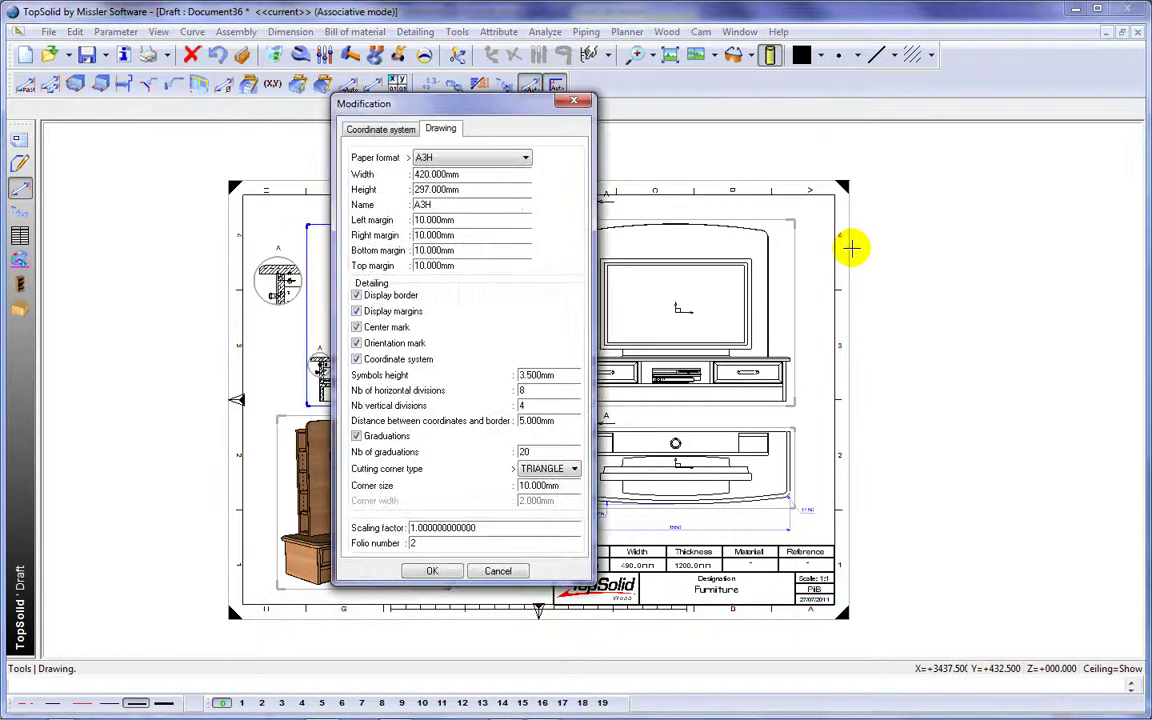
click(488, 160)
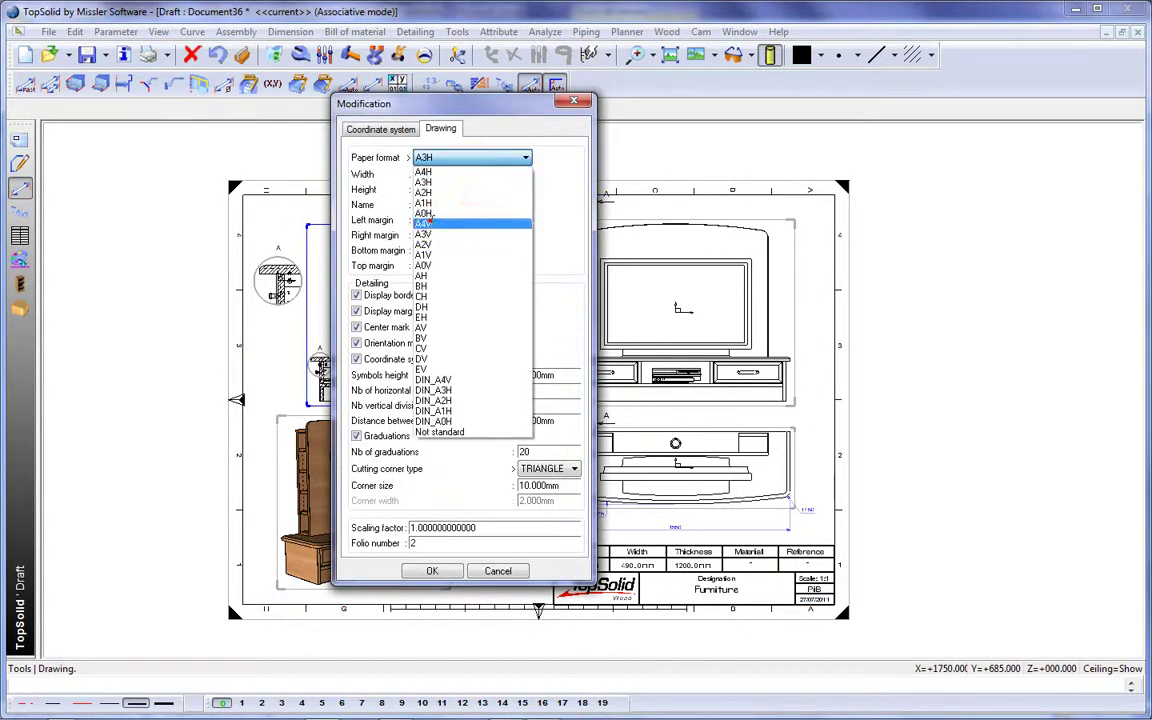
click(428, 223)
click(433, 571)
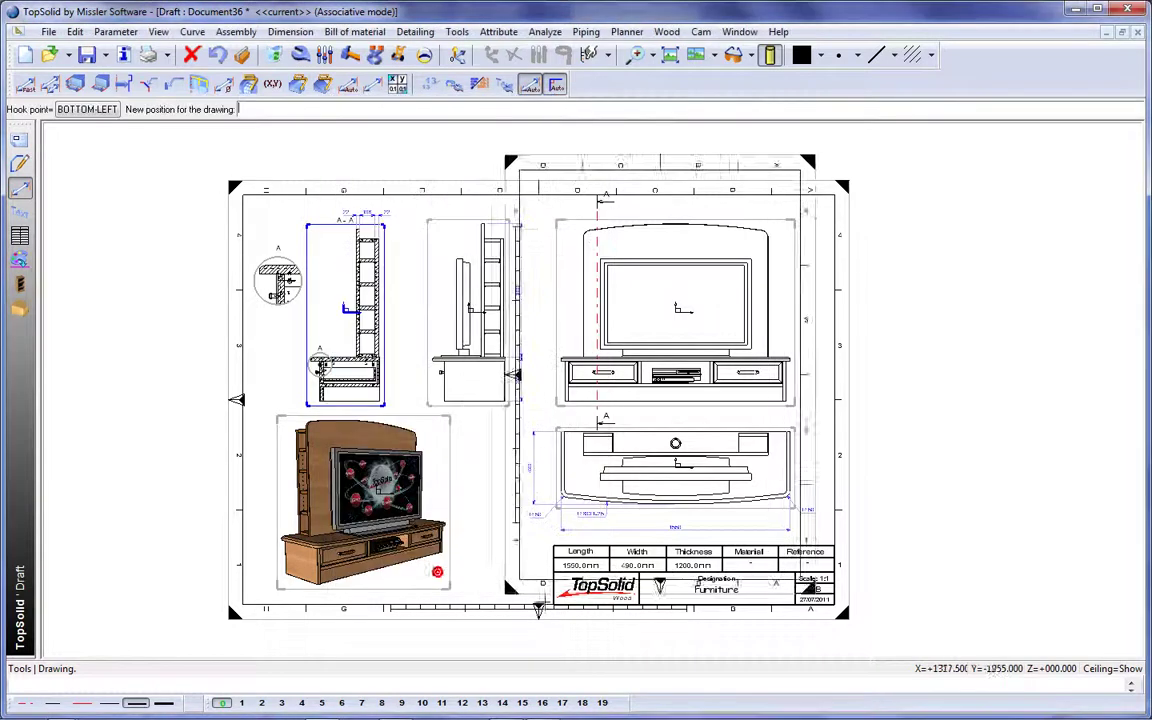
- Place the A4V sheet against the A3 sheet's lower-right corner and copy the title block and dimensions table onto it
click(850, 612)
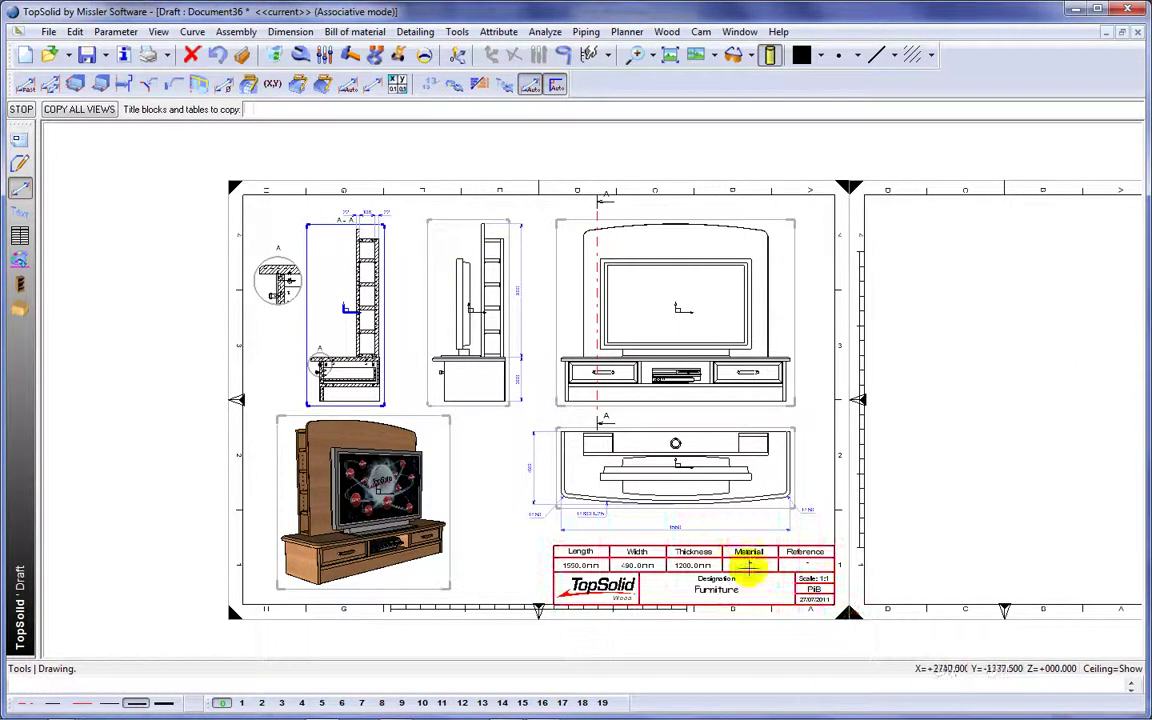
click(749, 551)
click(746, 546)
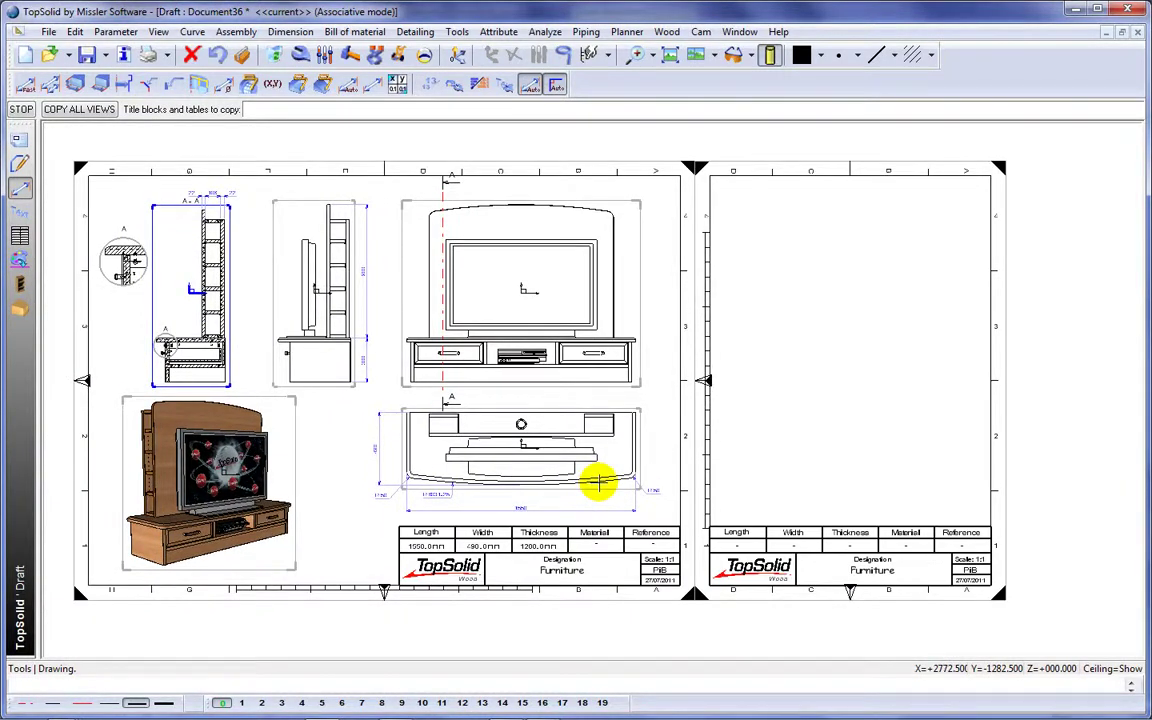
- Tile the document windows vertically and activate the 09-TSWood-Furniture-UseCompo design
click(741, 33)
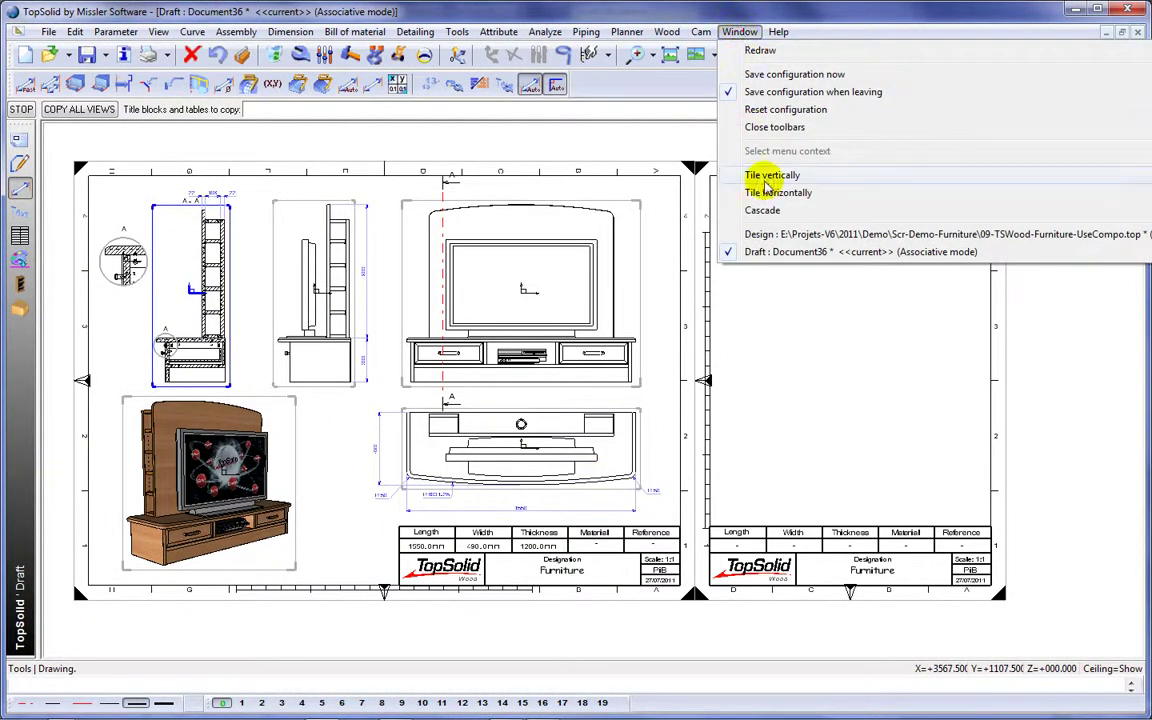
click(770, 175)
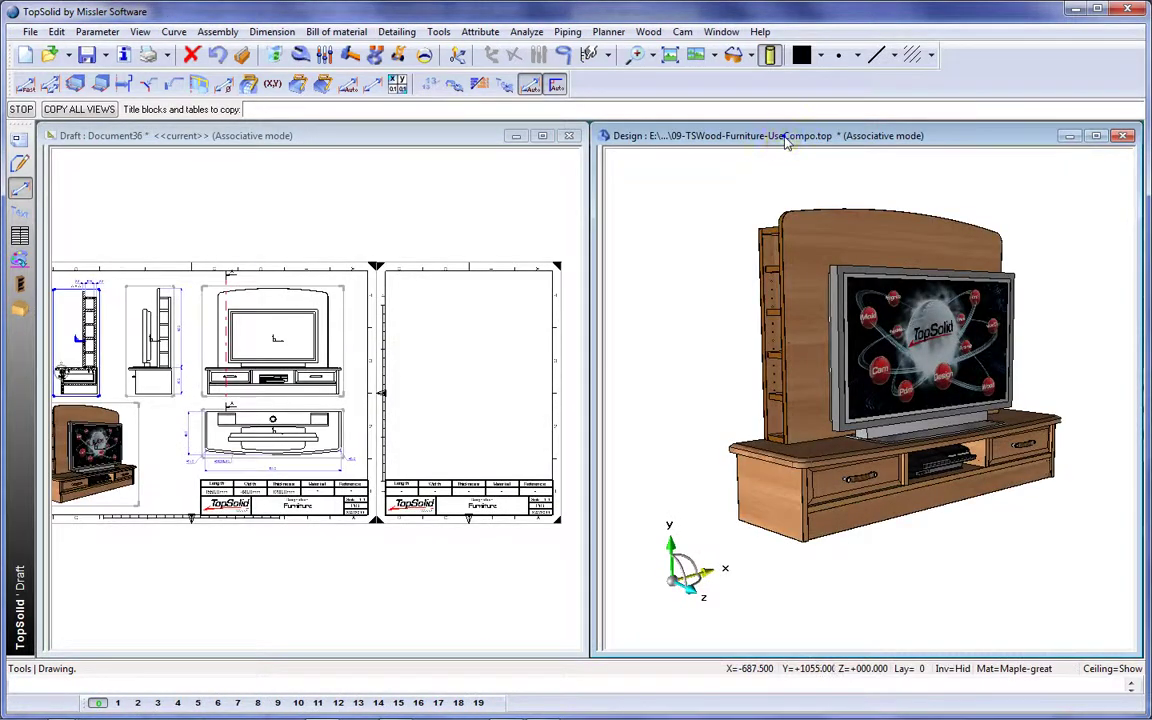
click(784, 135)
- Define a new alternative assembly set named Without-TV-PS3 as a copy of the main assembly
click(222, 33)
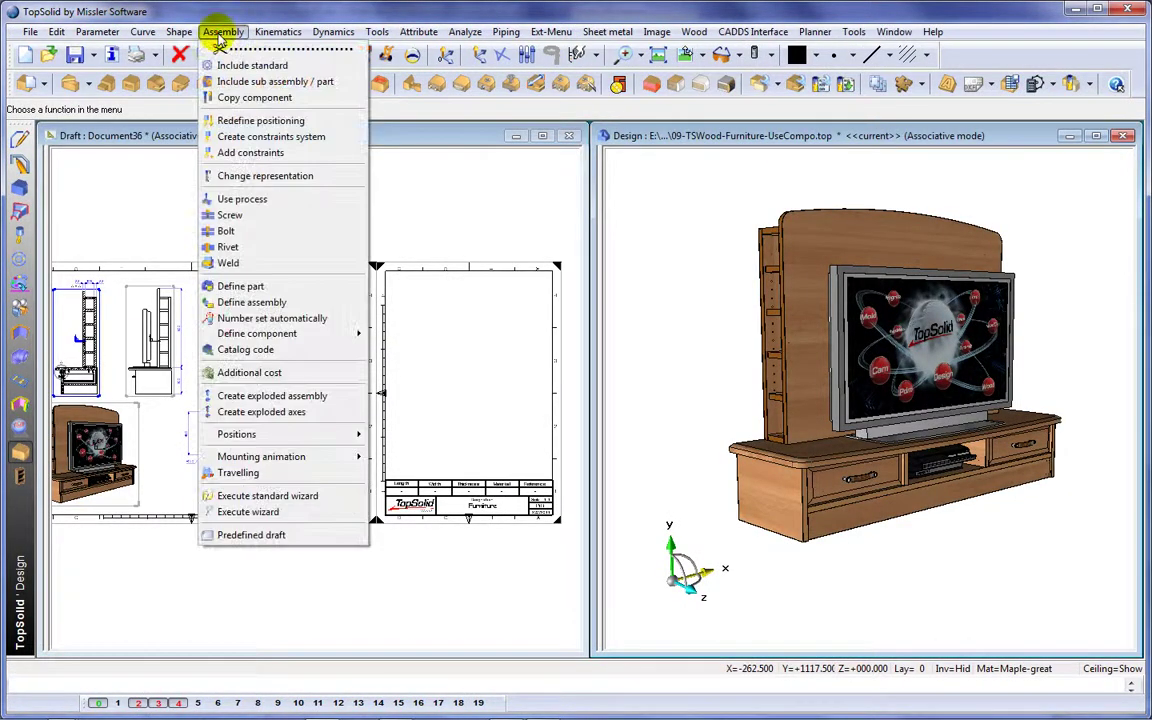
click(252, 302)
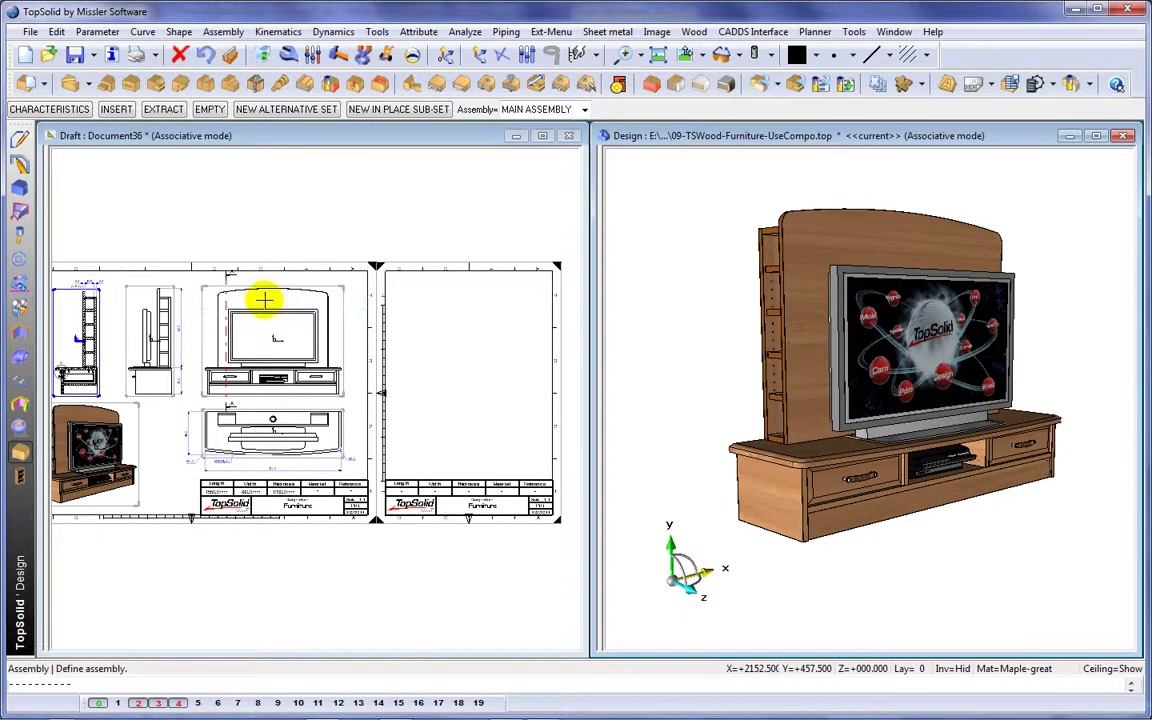
click(286, 109)
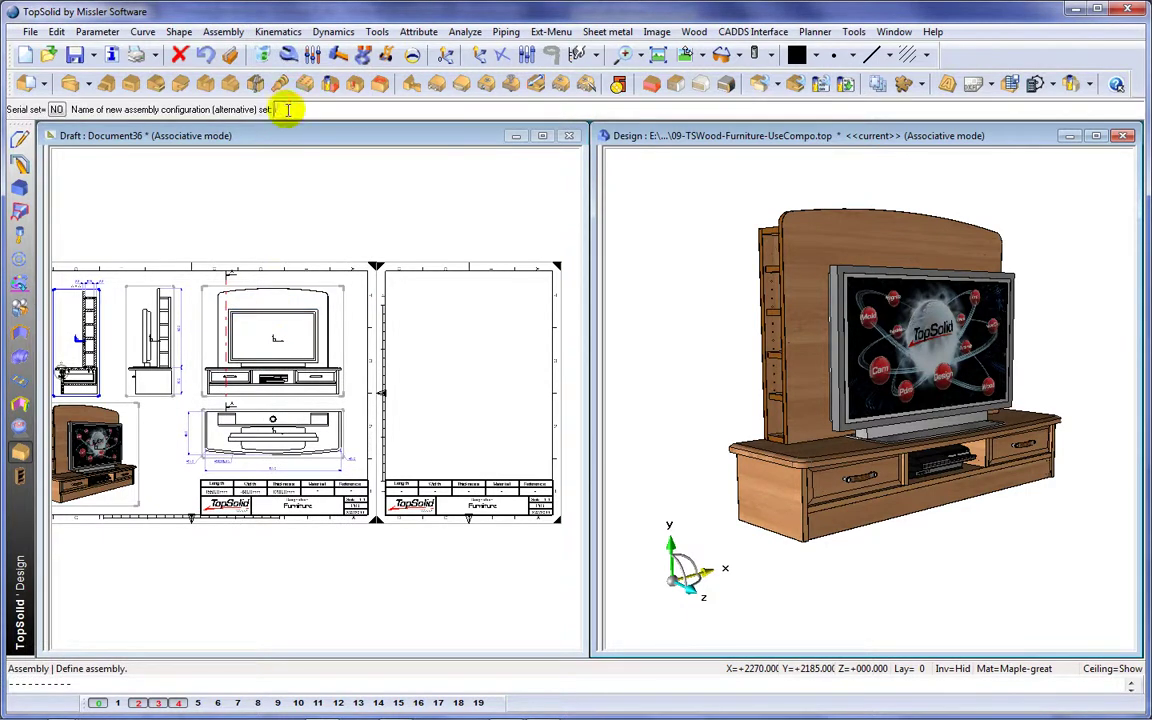
text(Without-TV-PS)
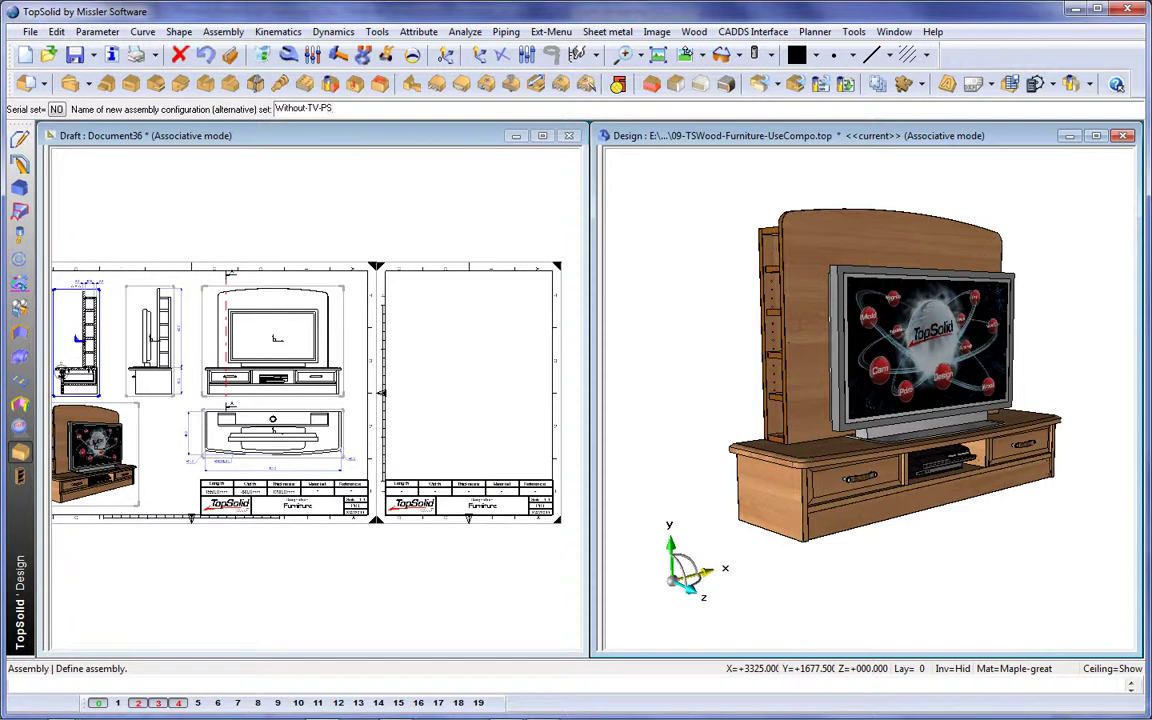
key(Return)
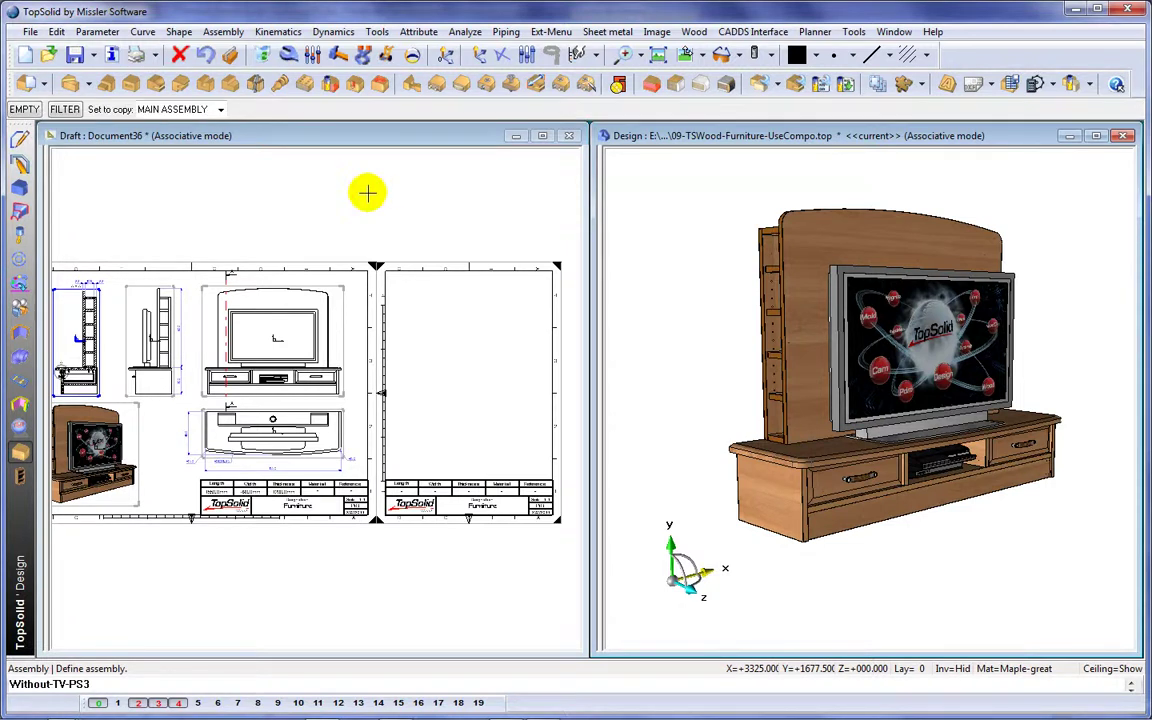
click(215, 109)
click(215, 125)
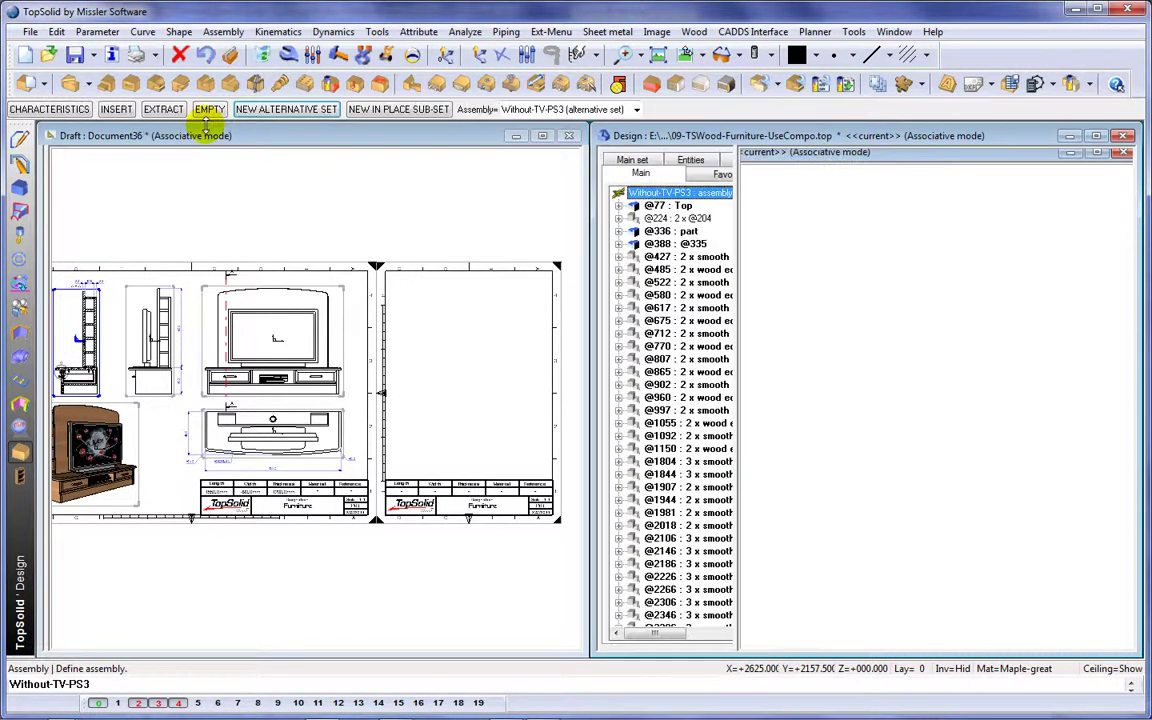
click(200, 108)
- Extract the flat-screen TV and the PS3 sub-assemblies from the Without-TV-PS3 set
click(663, 615)
scroll(660, 600, down, 7)
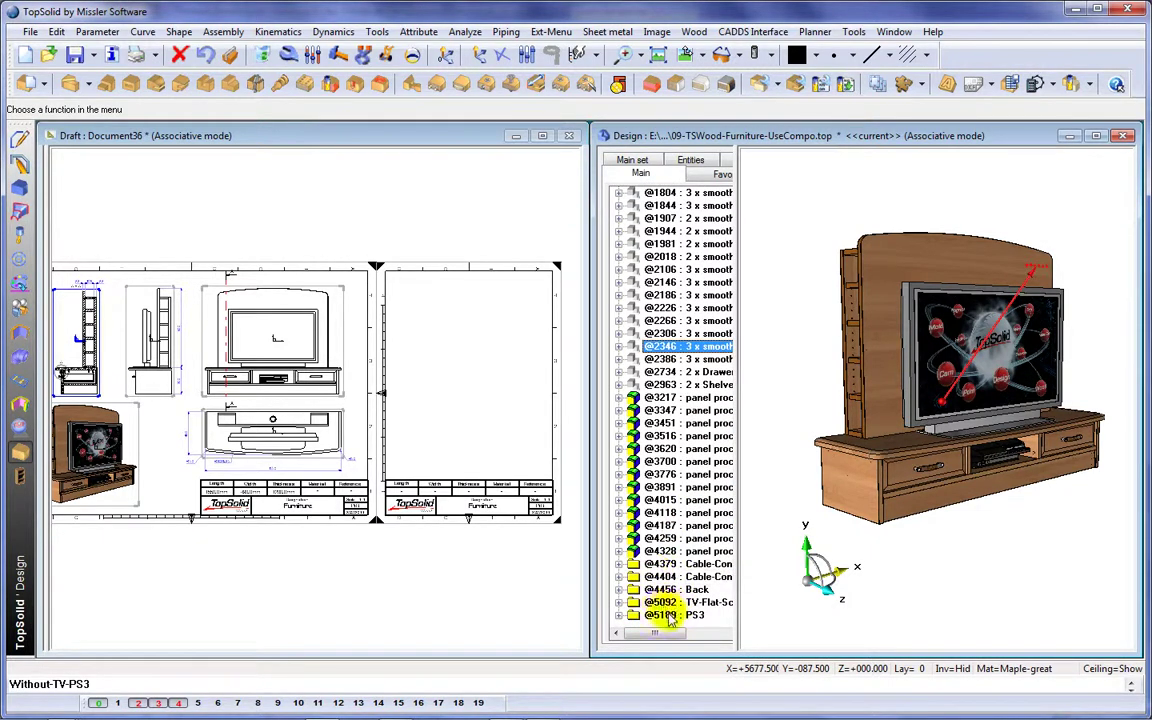
click(663, 614)
ctrl+click(668, 602)
right_click(669, 602)
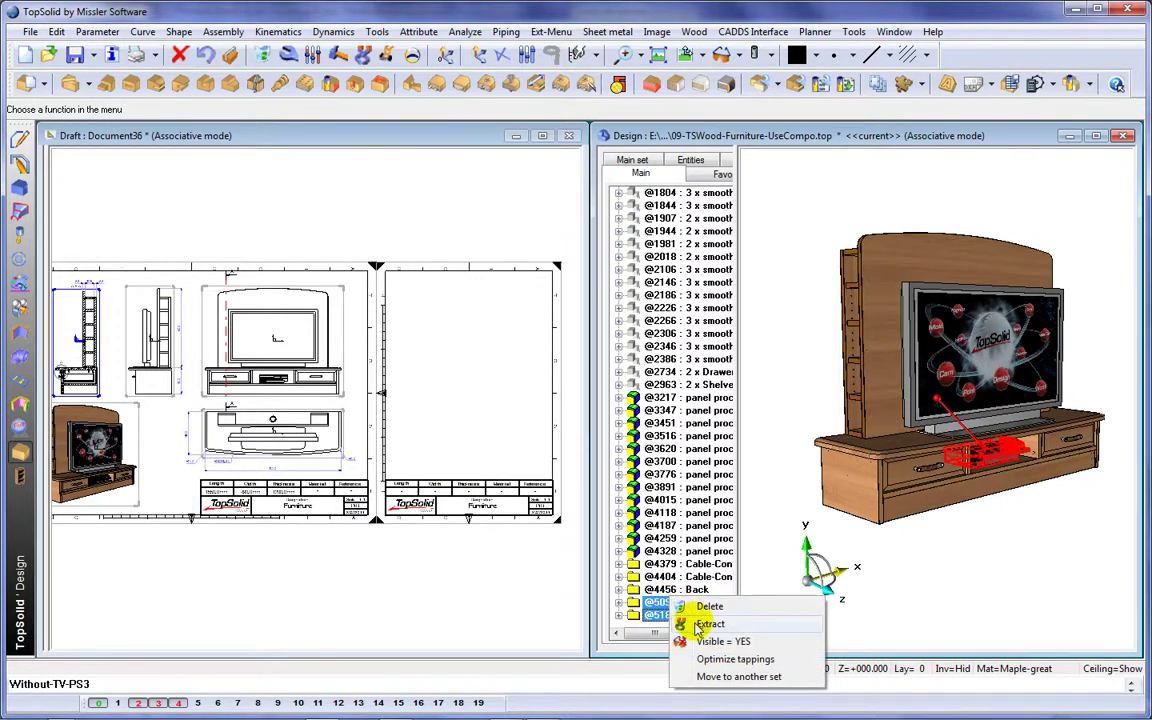
click(700, 625)
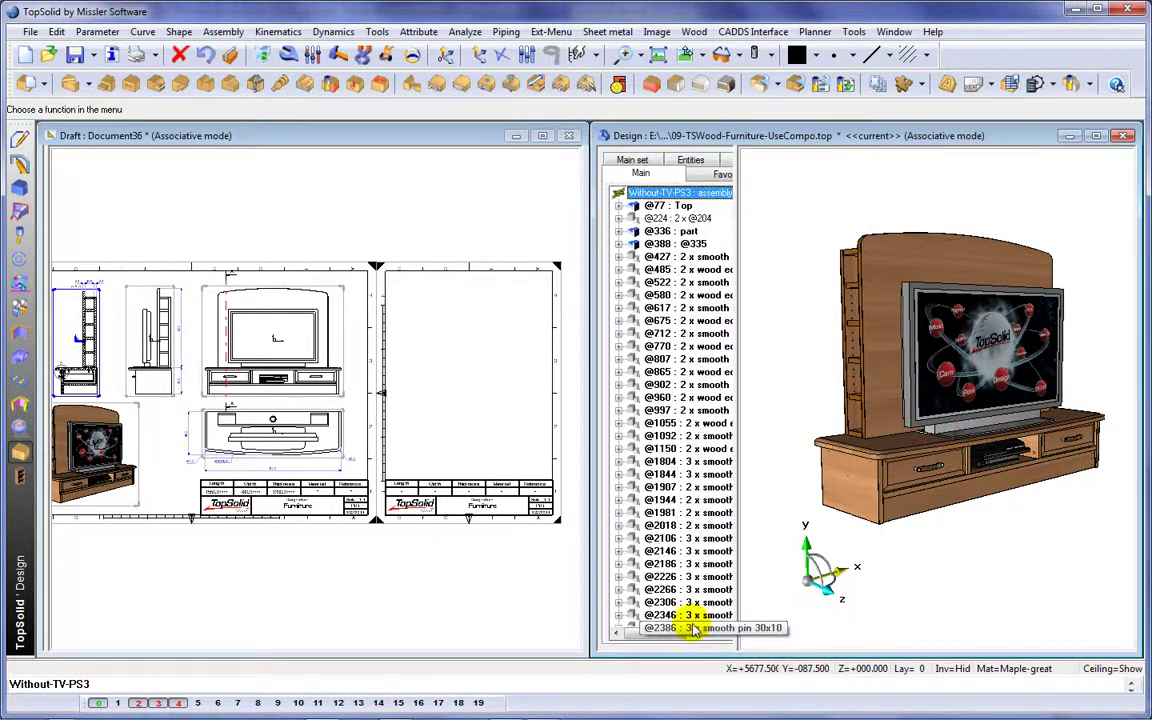
- Create an exploded assembly of the Without-TV-PS3 set in a new associative design document without a template, in millimetres
click(224, 31)
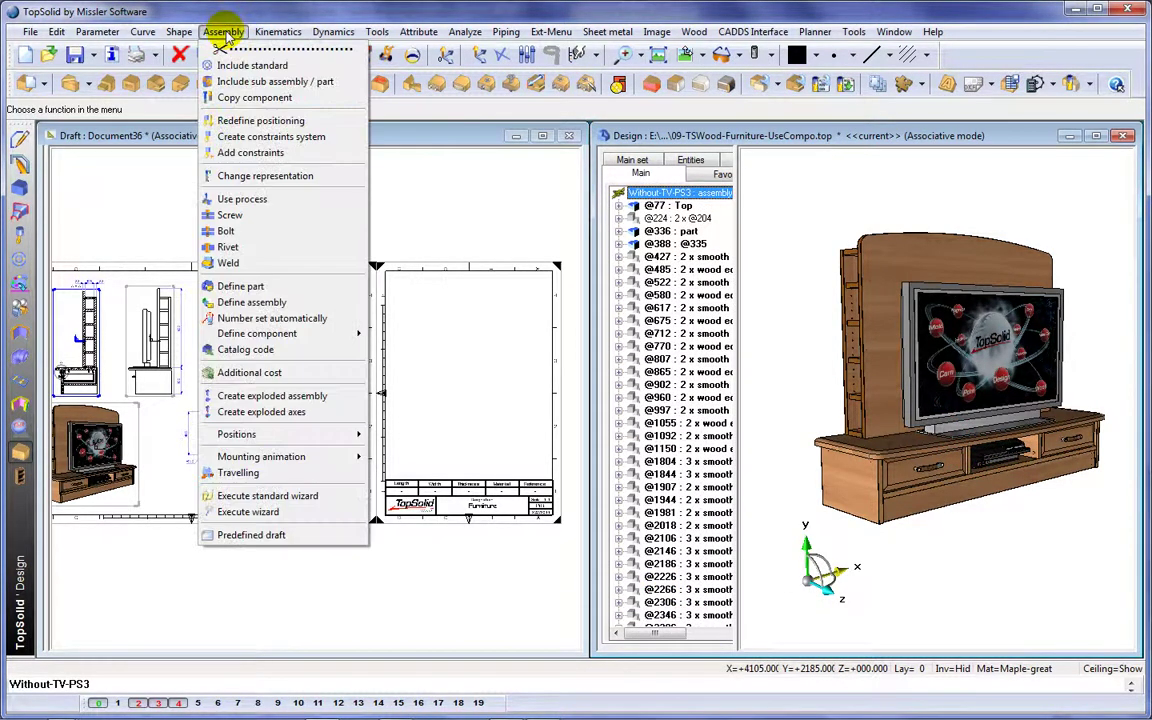
click(283, 396)
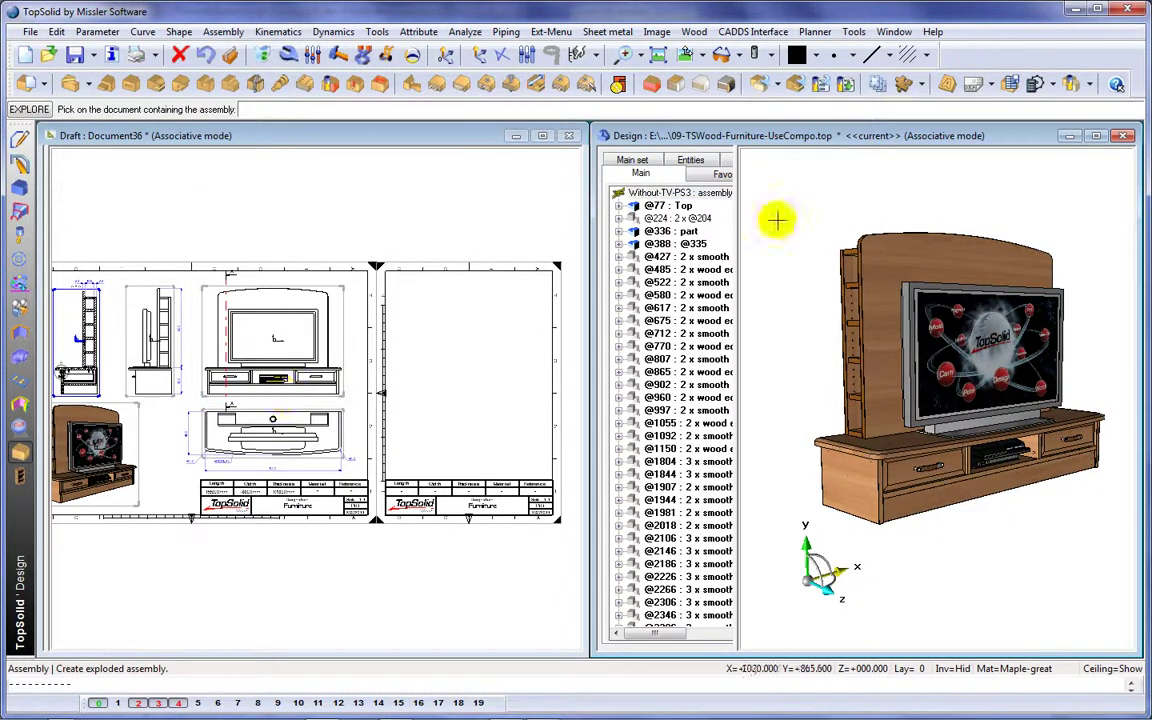
click(755, 164)
click(170, 110)
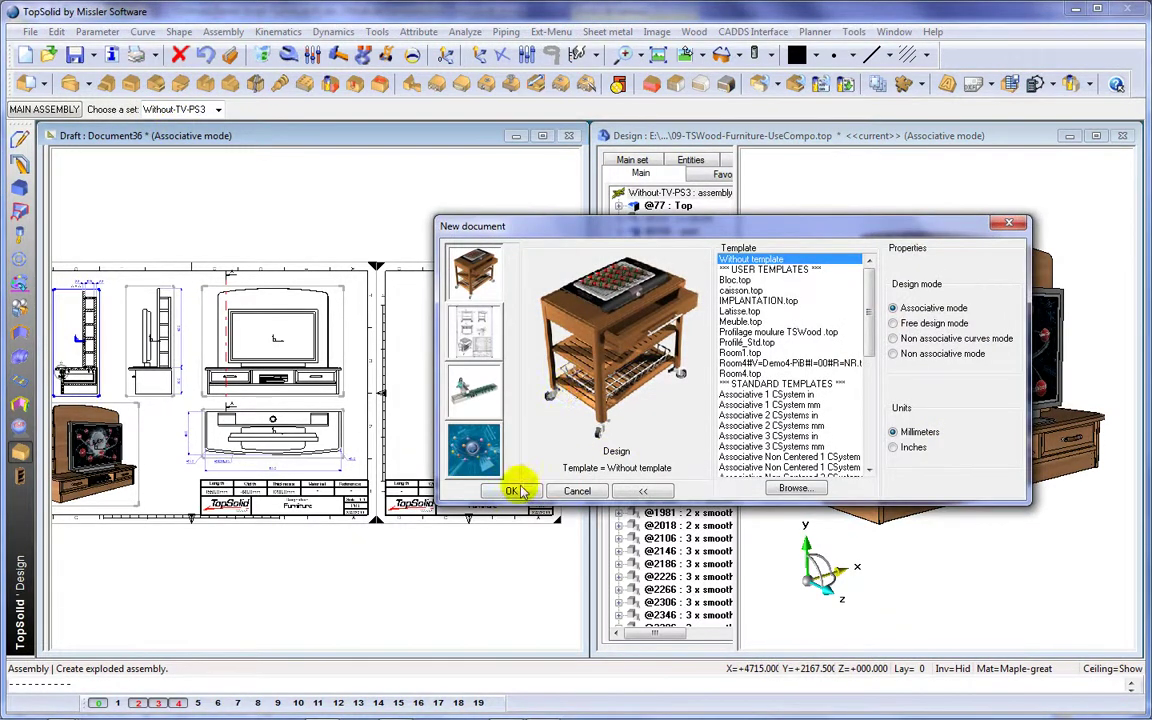
click(511, 490)
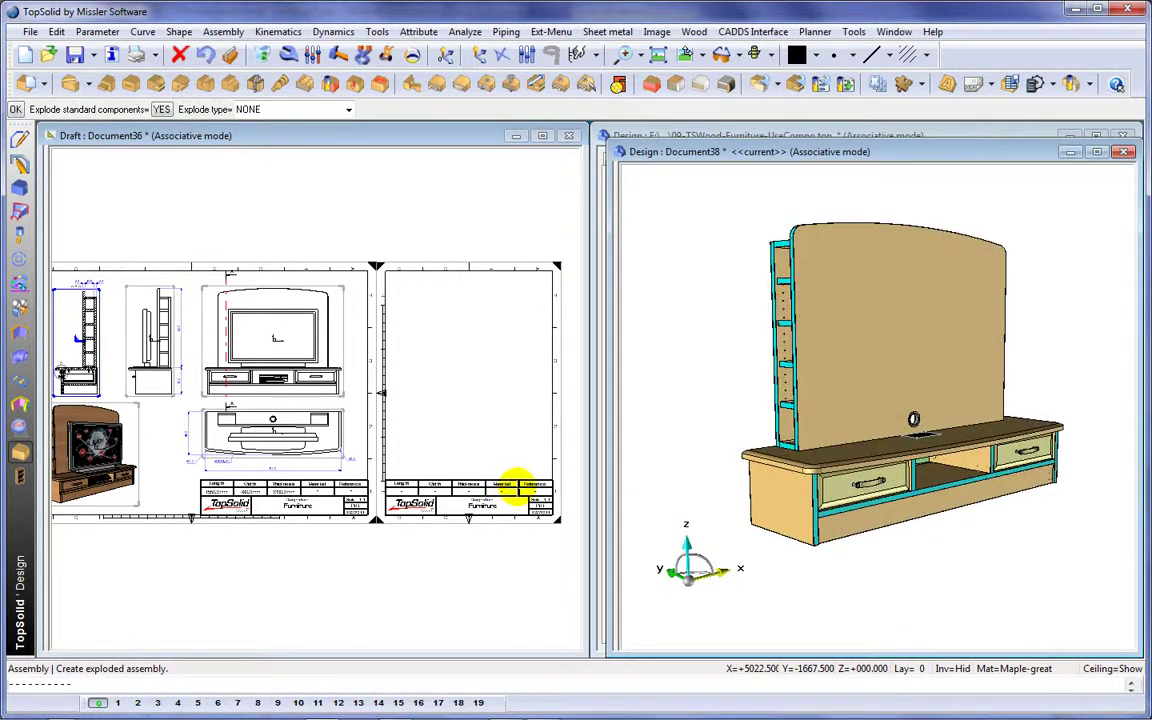
- Apply a spherical explosion to the furniture with its standard components exploded too
click(347, 110)
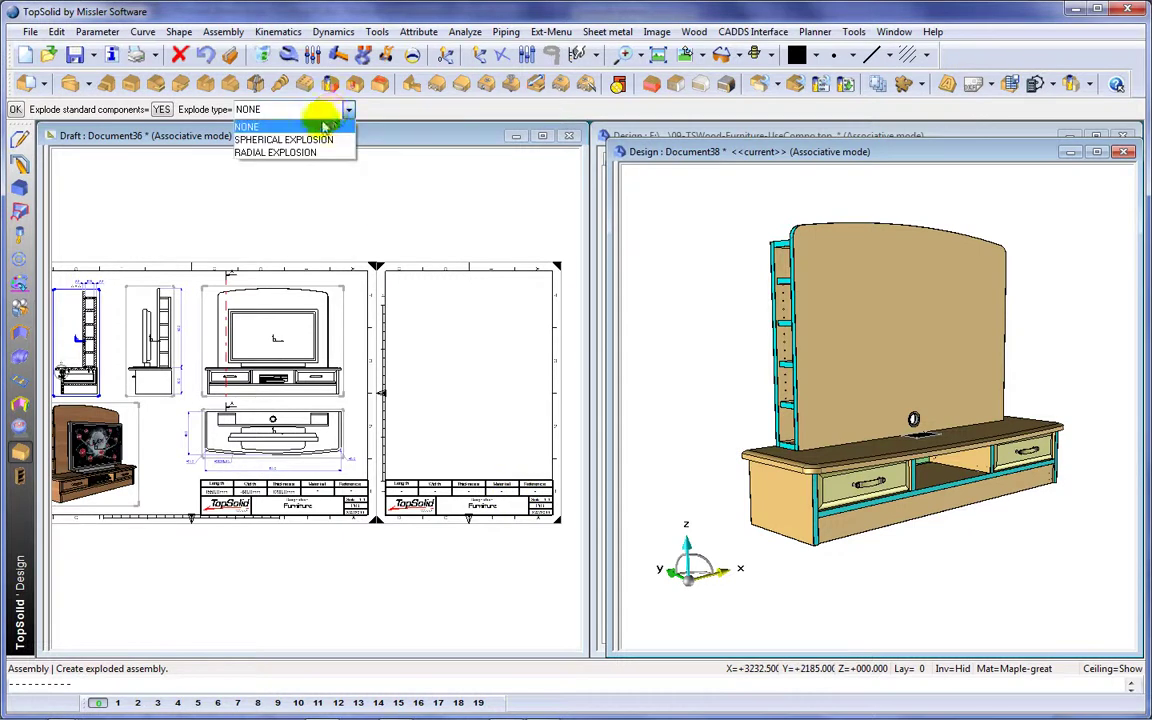
click(318, 141)
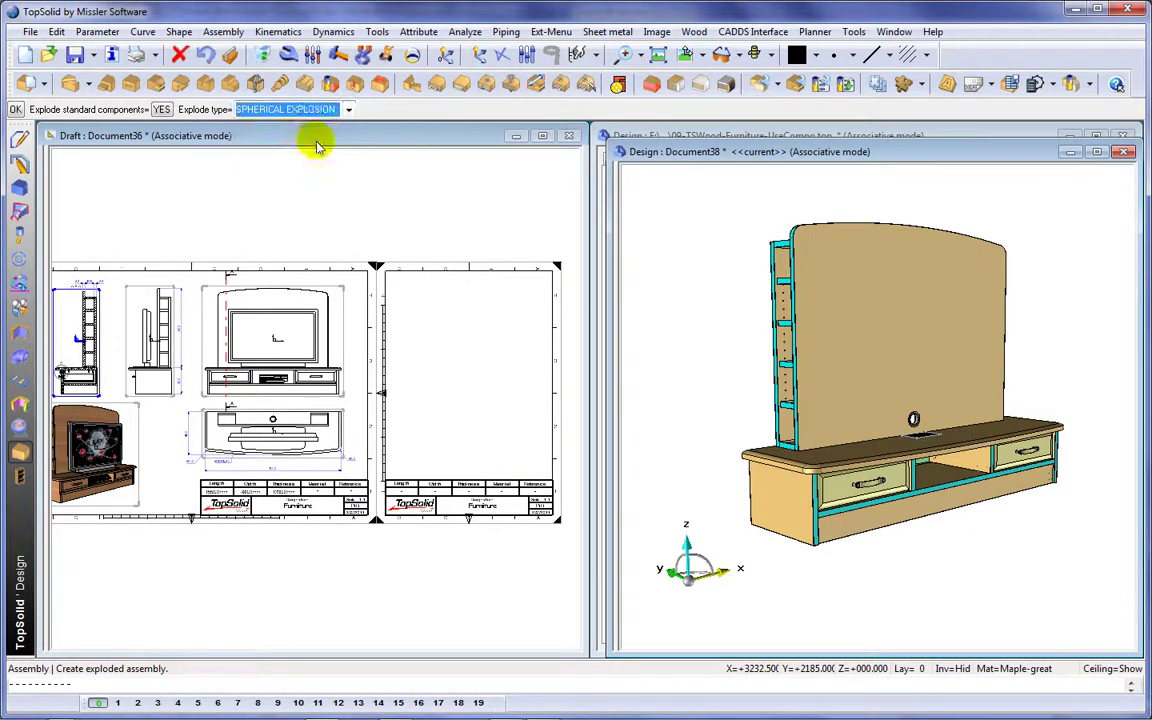
click(677, 216)
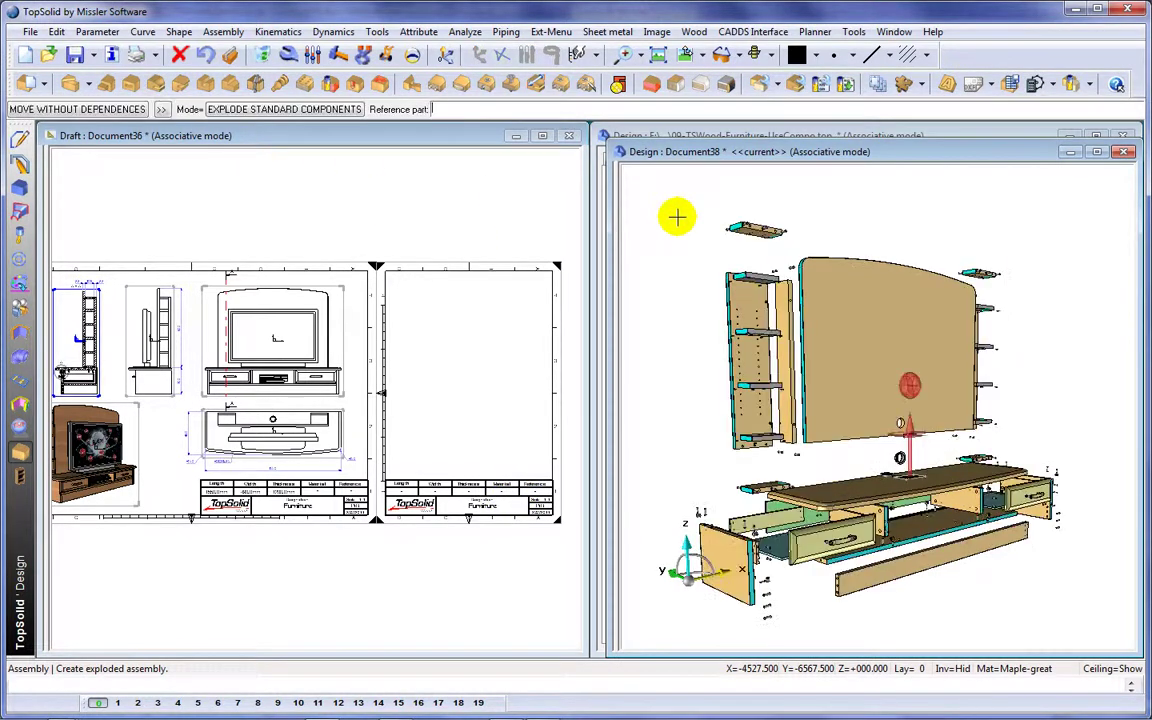
click(1024, 268)
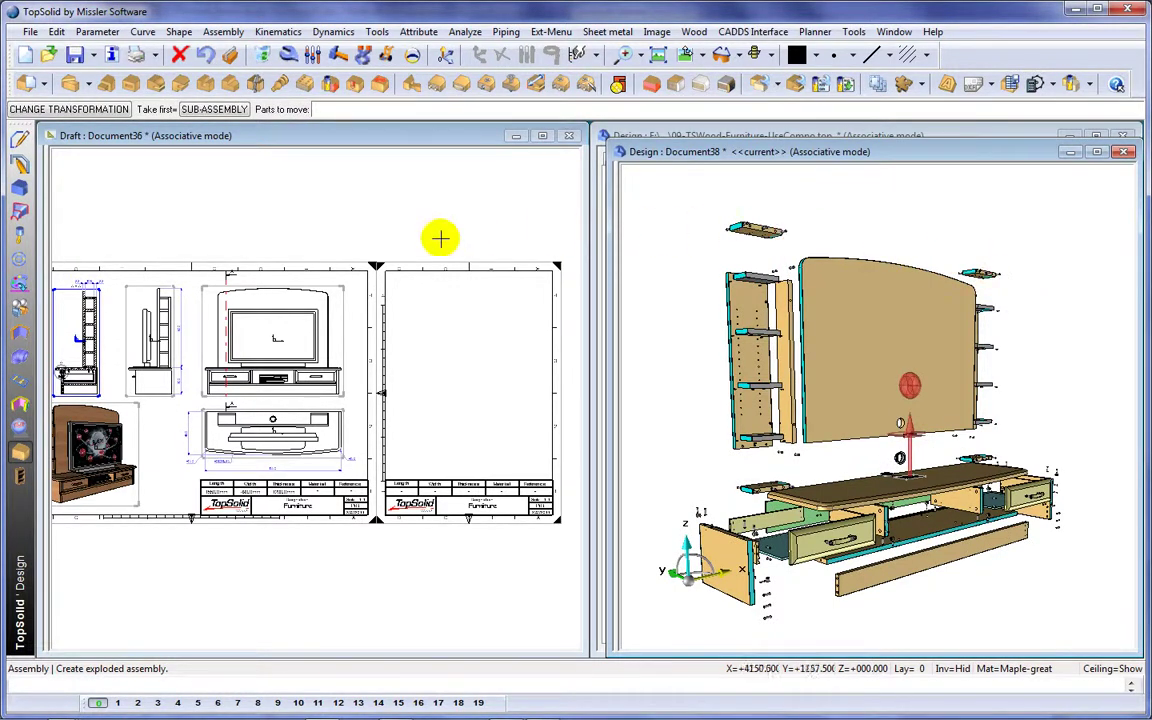
- In the draft, start a main view on the A4V sheet using the exploded assembly as the projected set
click(368, 138)
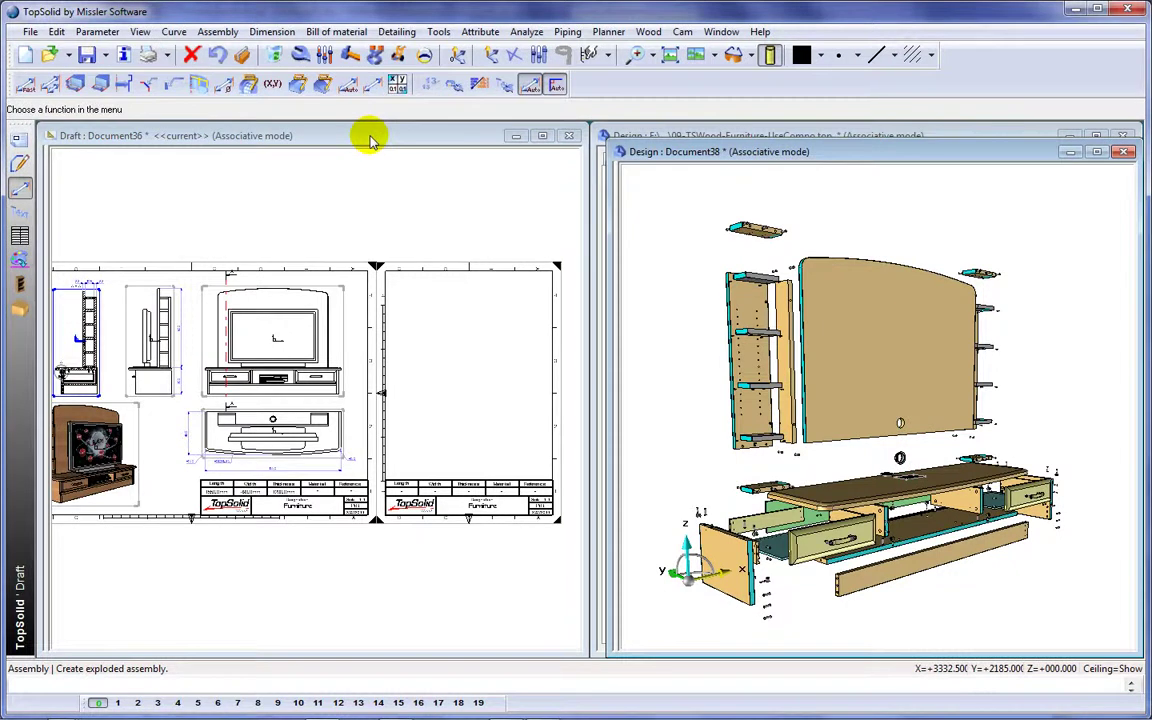
click(20, 143)
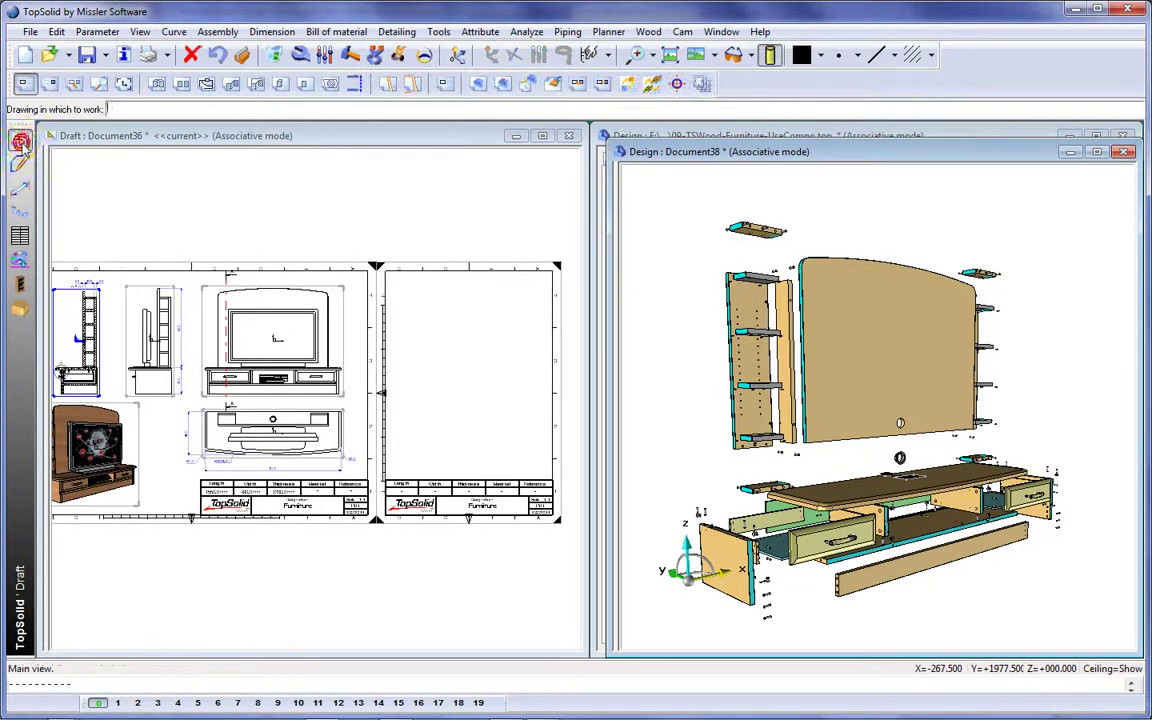
click(416, 267)
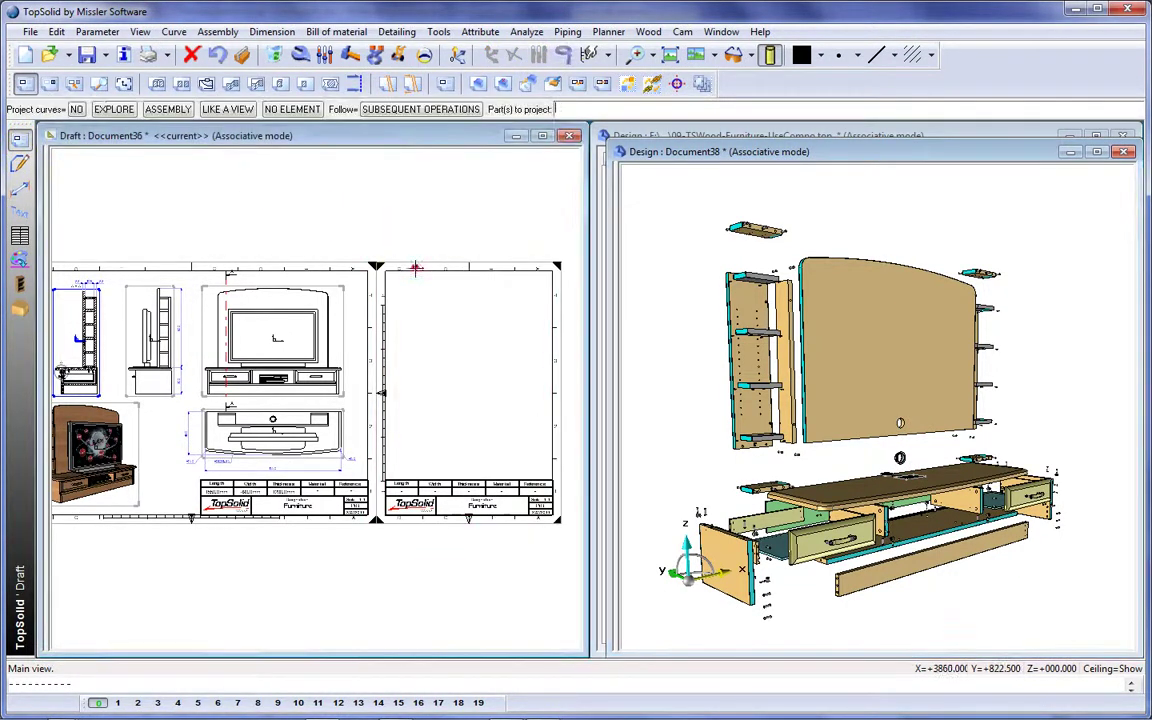
click(155, 108)
click(839, 200)
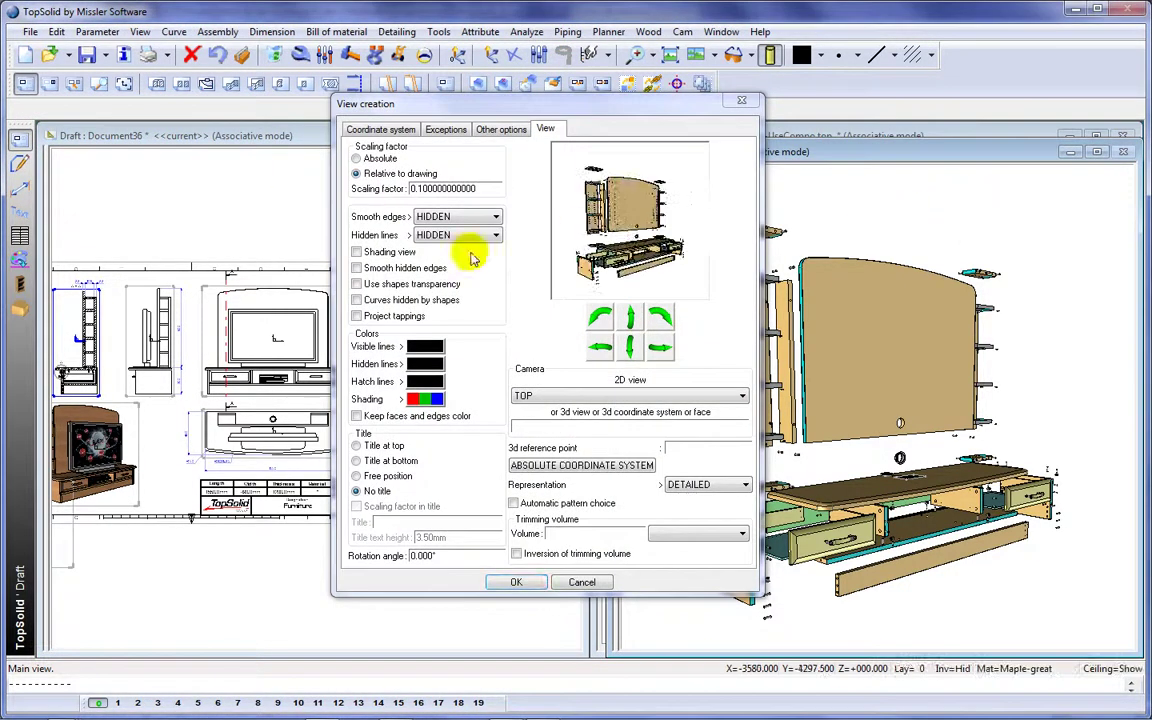
- Give the exploded view shading and a scaling factor of 0.06, and place it in the upper half of the A4V sheet
click(357, 251)
double_click(420, 188)
text(0.11)
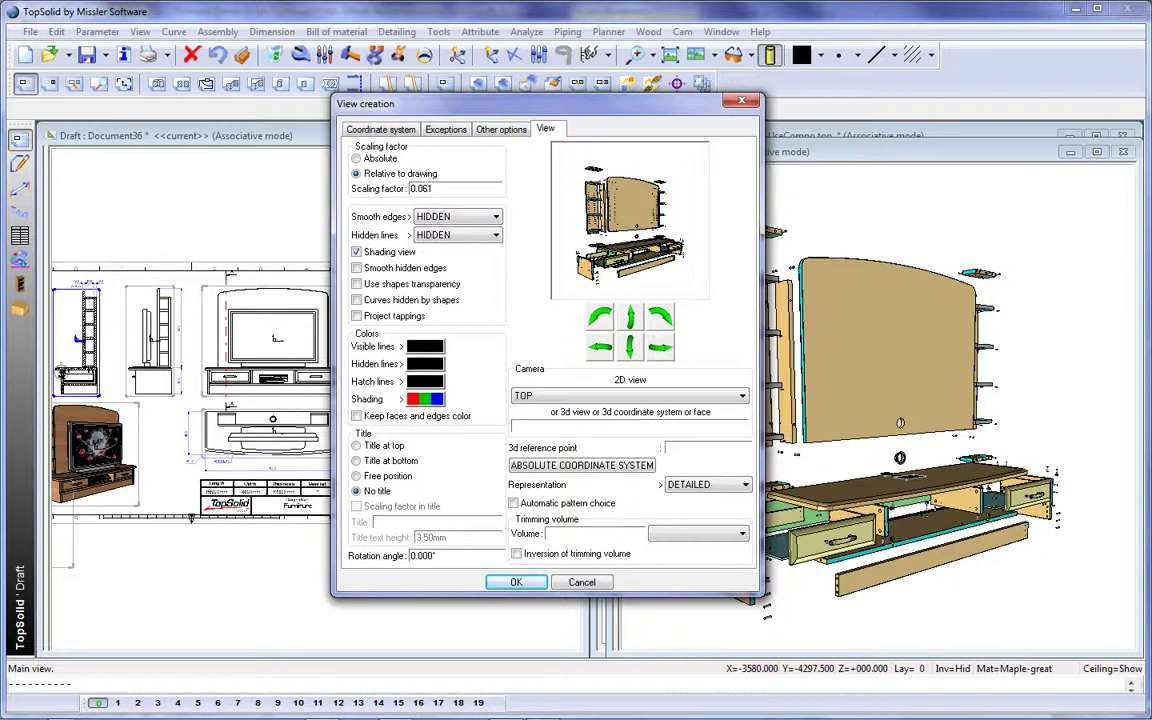
click(520, 581)
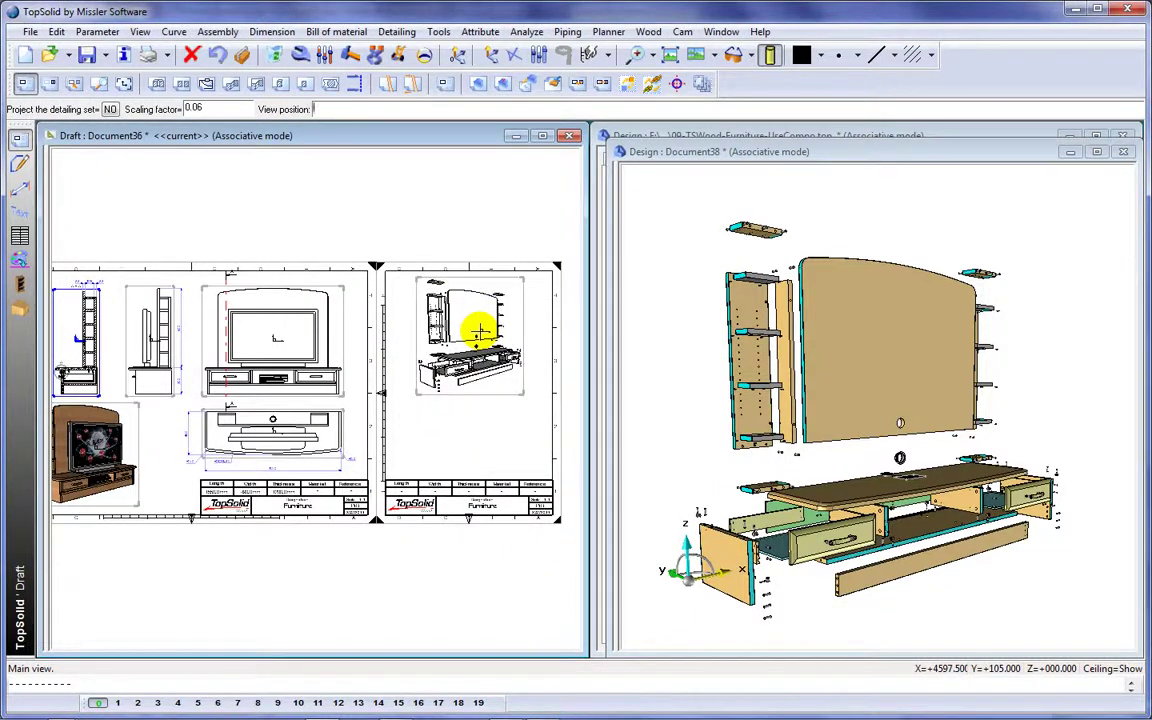
click(479, 331)
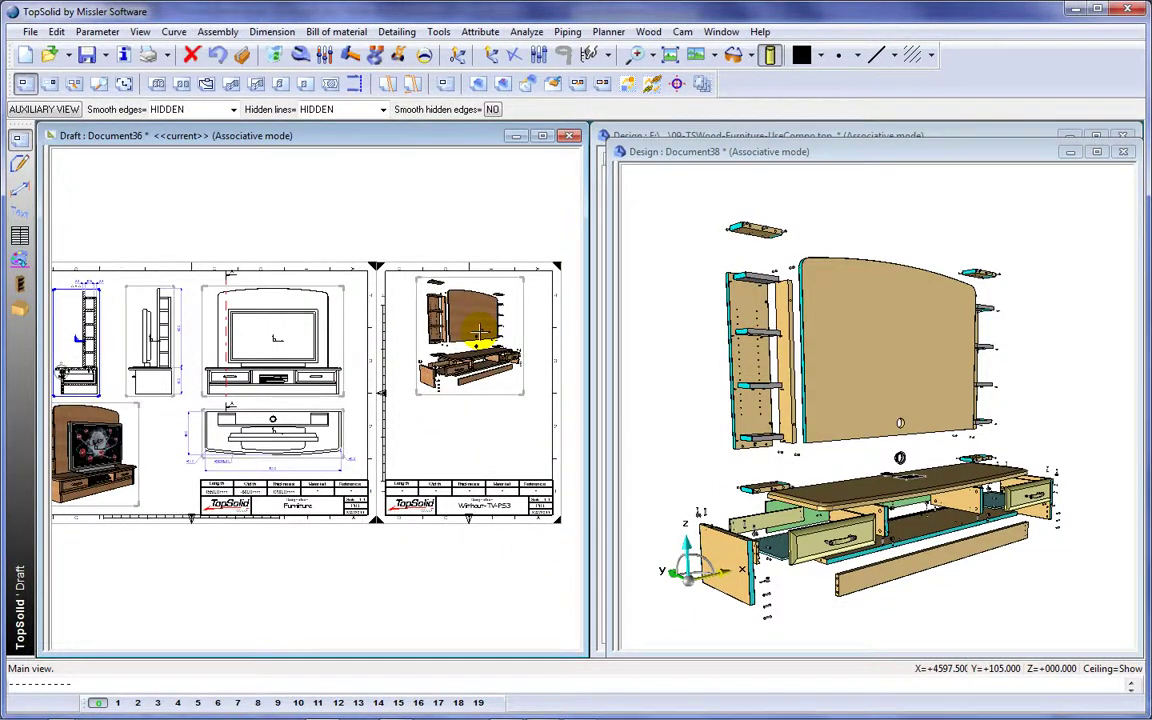
- Maximize the draft window and start a bill of material from the user template STD FINI Code Barre
click(542, 136)
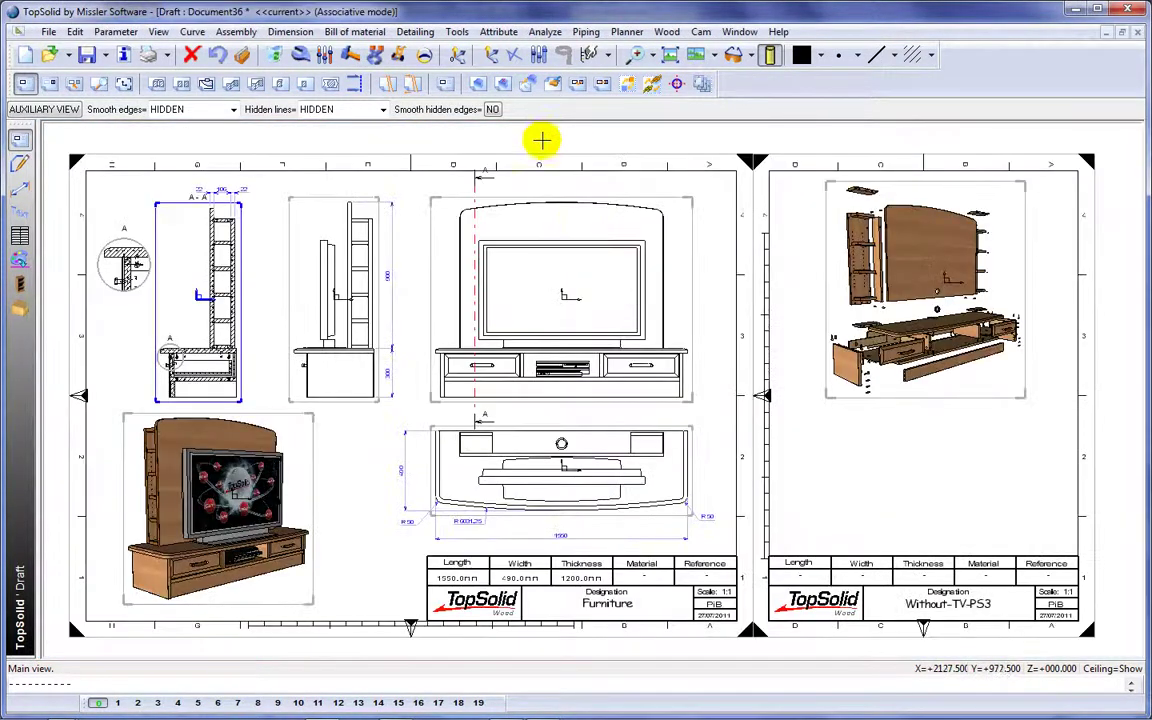
click(20, 236)
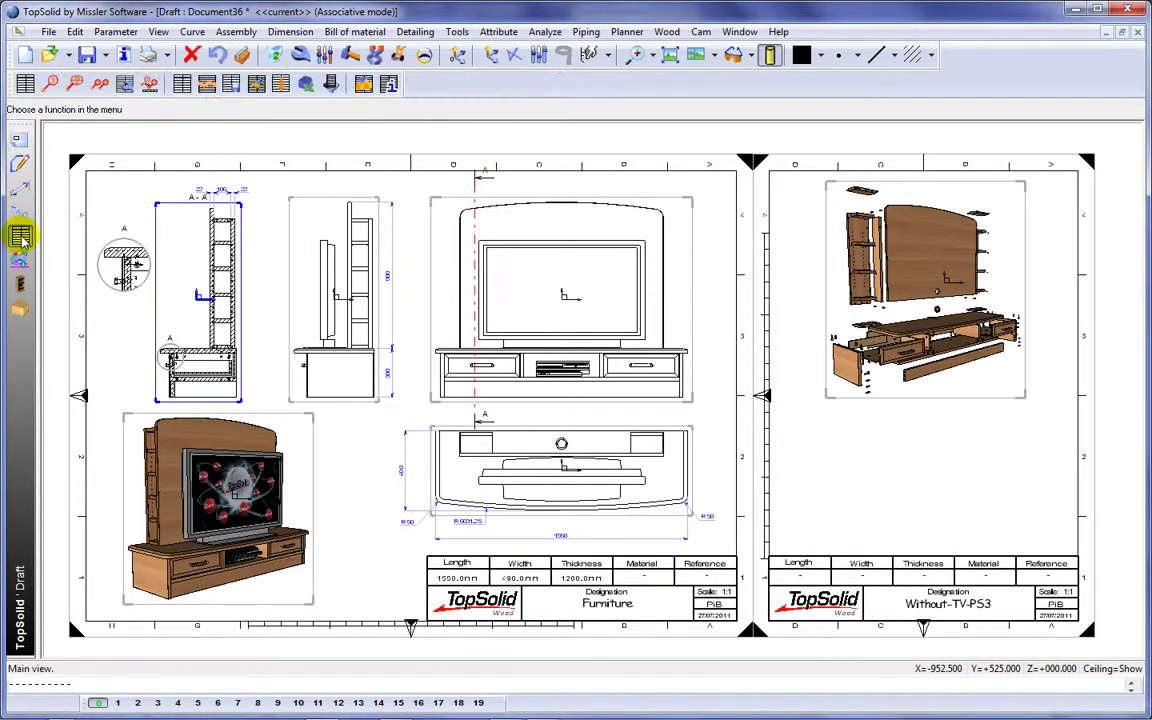
click(22, 83)
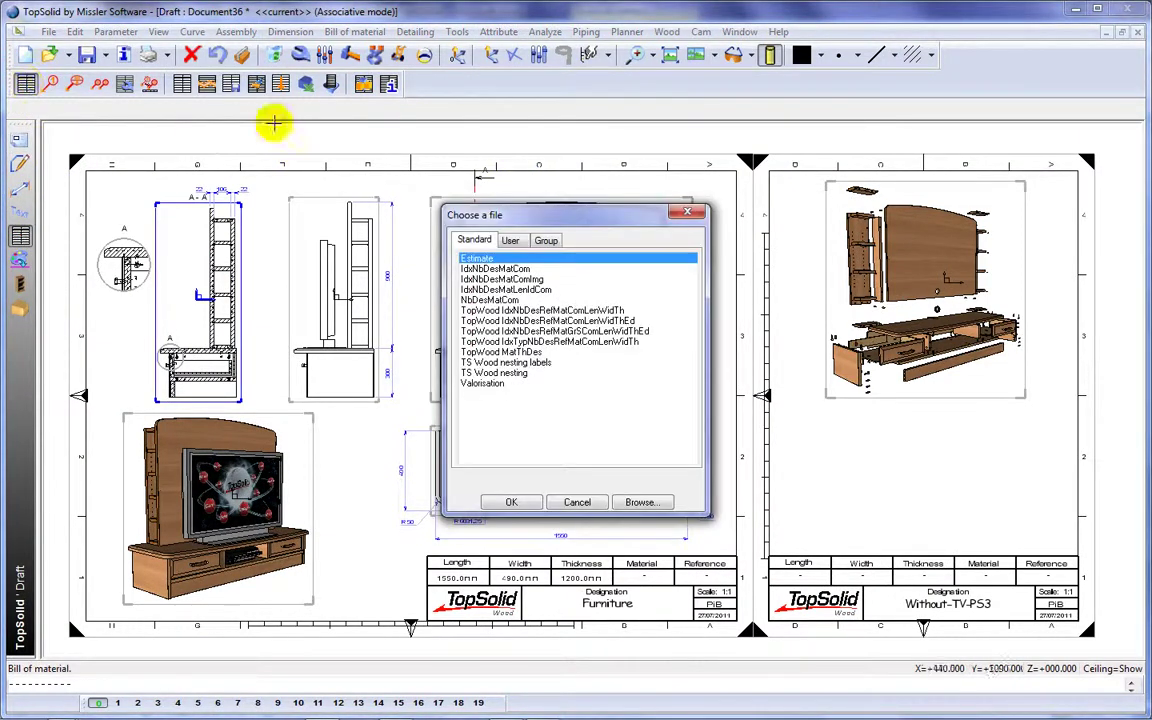
click(512, 241)
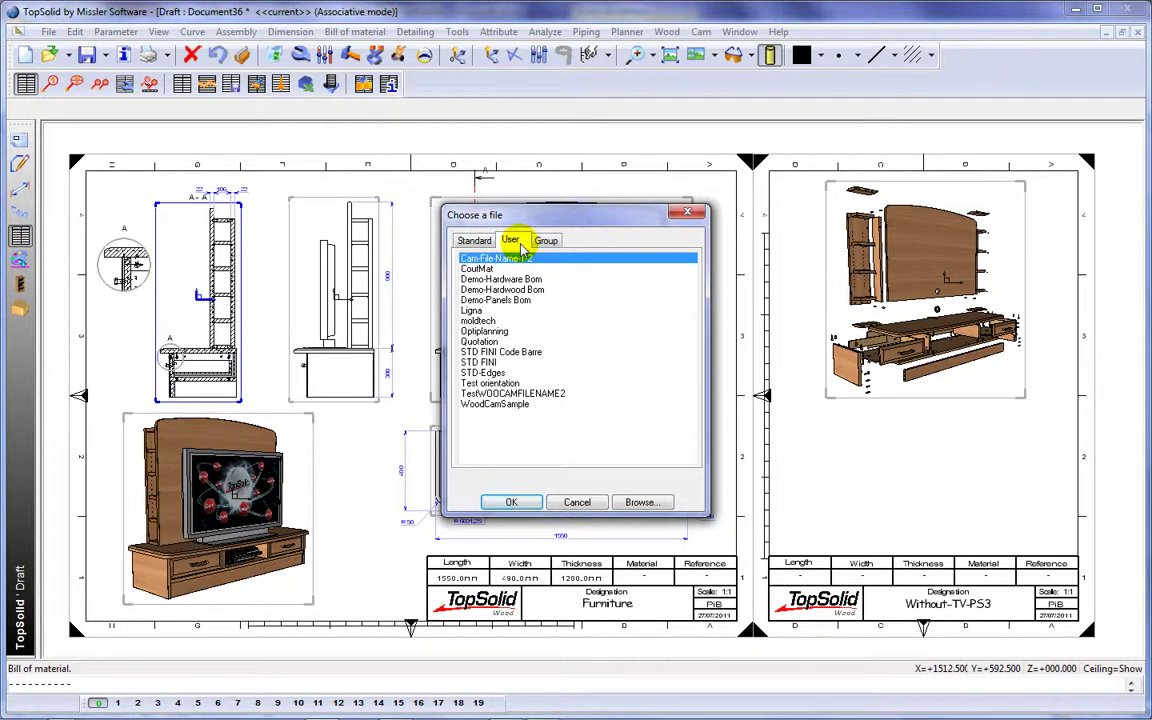
click(485, 352)
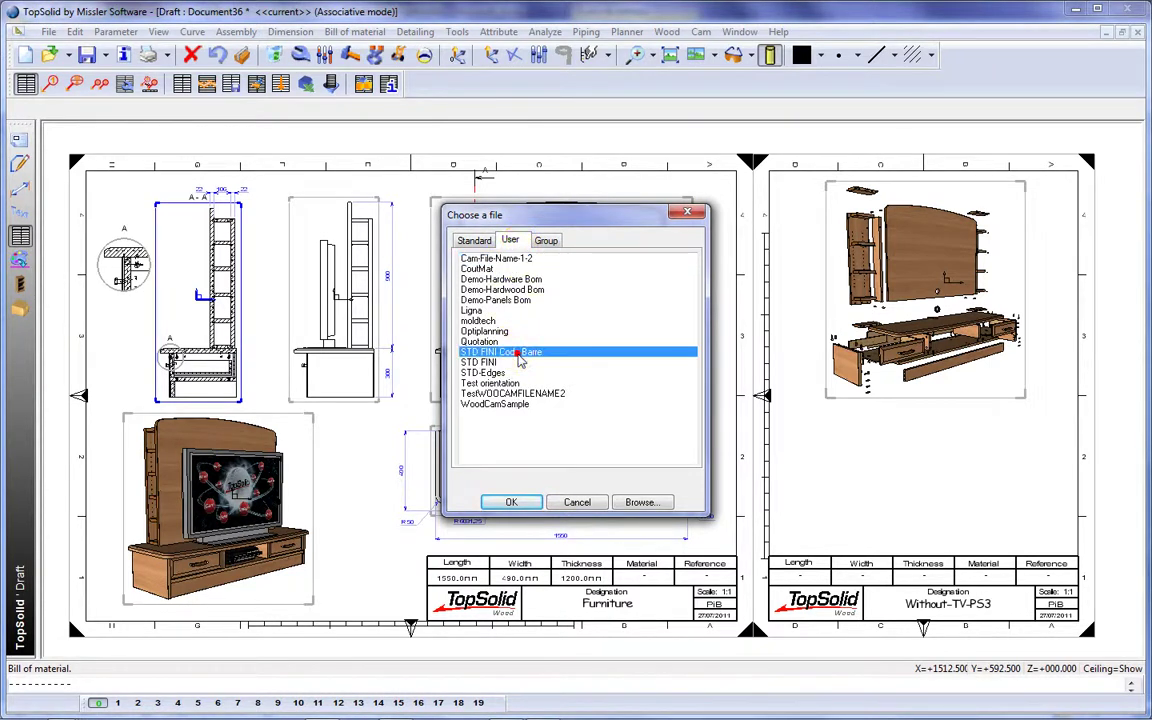
click(513, 502)
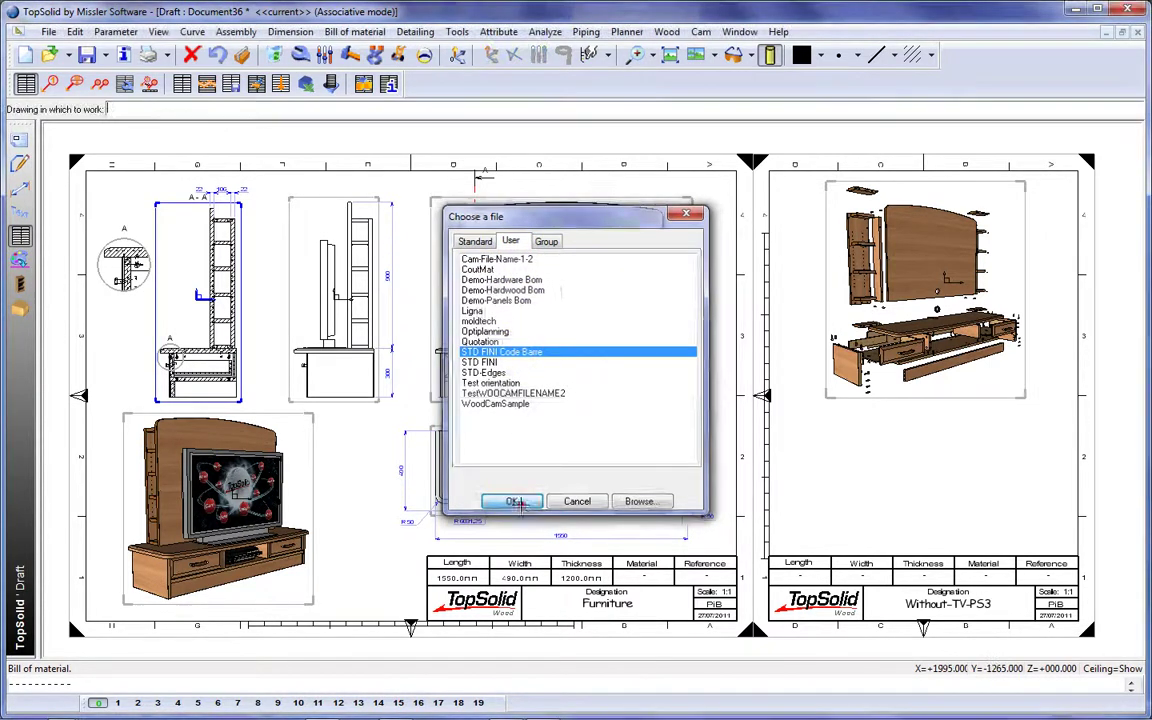
- Create a flat bill of material for the exploded view and place it directly above the title block on the A4V sheet
click(764, 524)
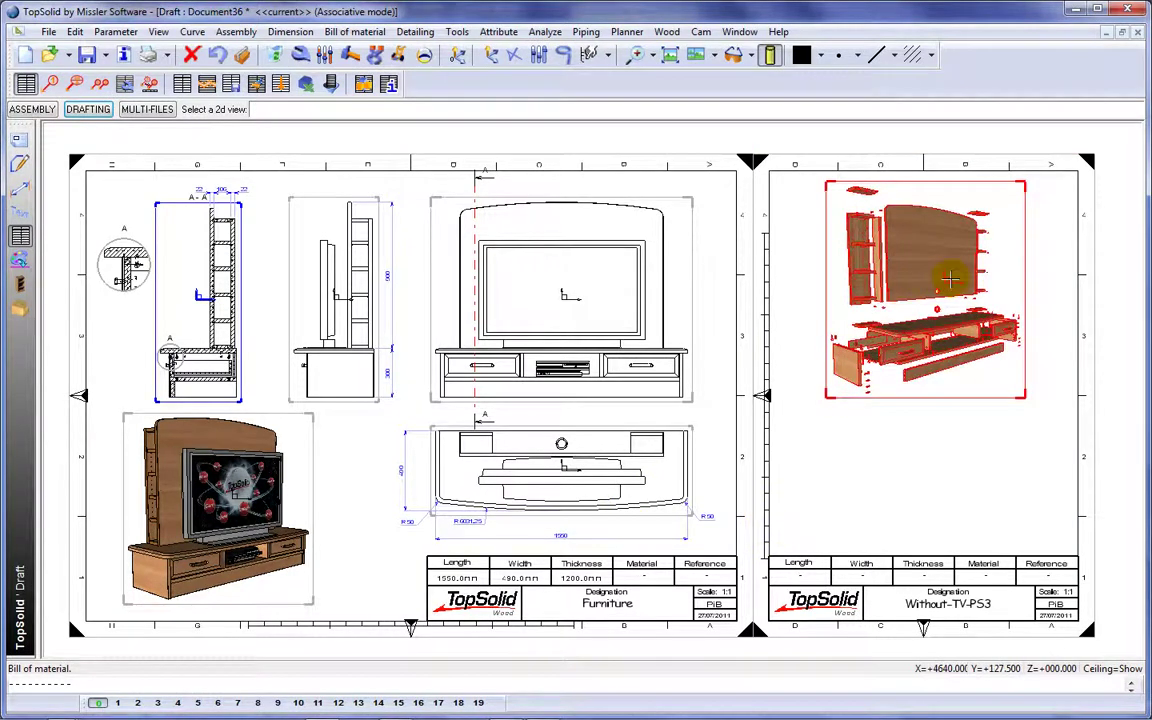
click(950, 279)
right_click(950, 279)
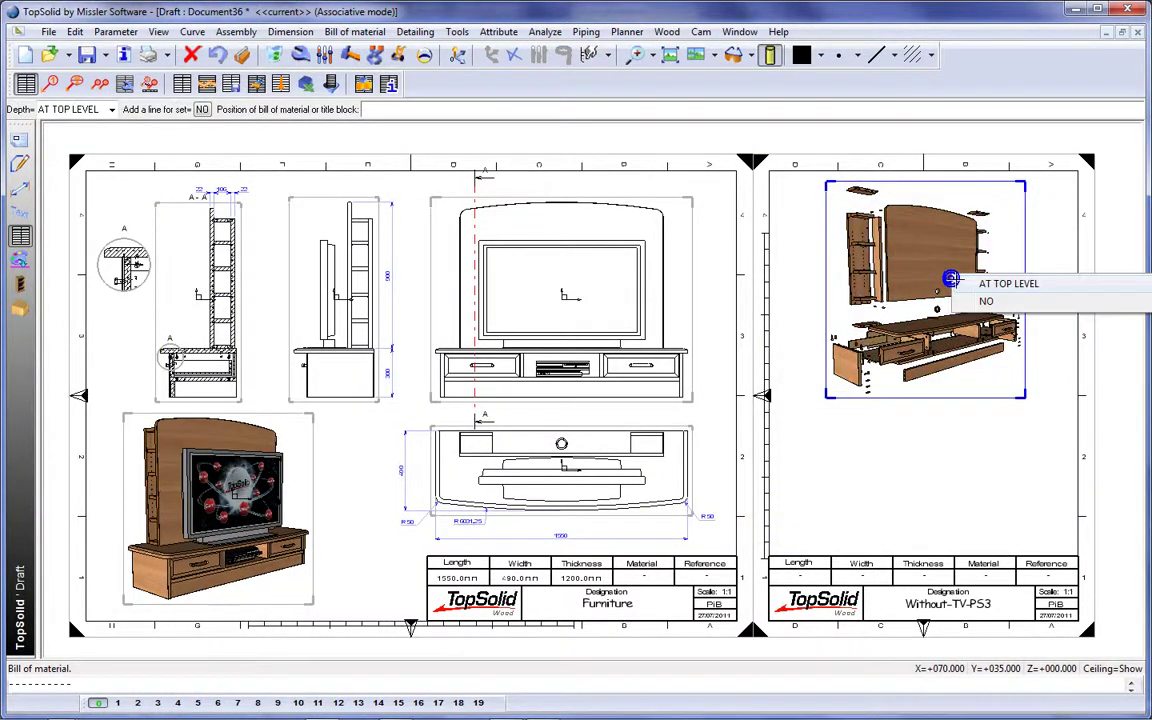
mouse_move(920, 283)
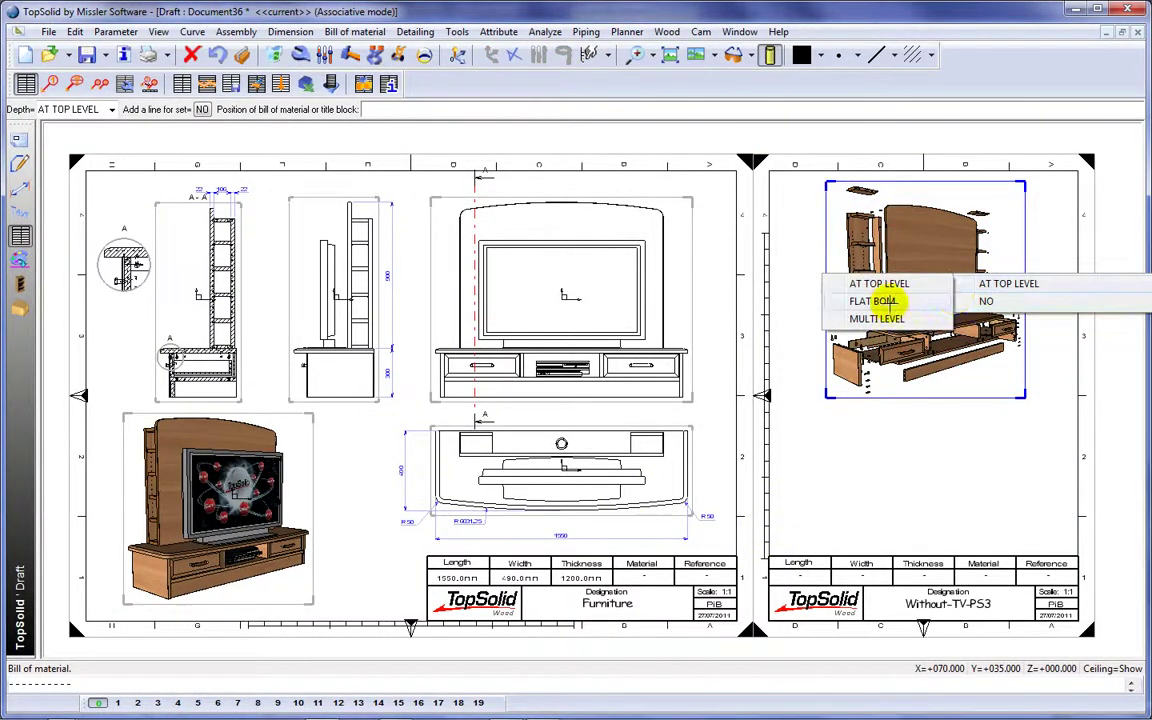
click(874, 300)
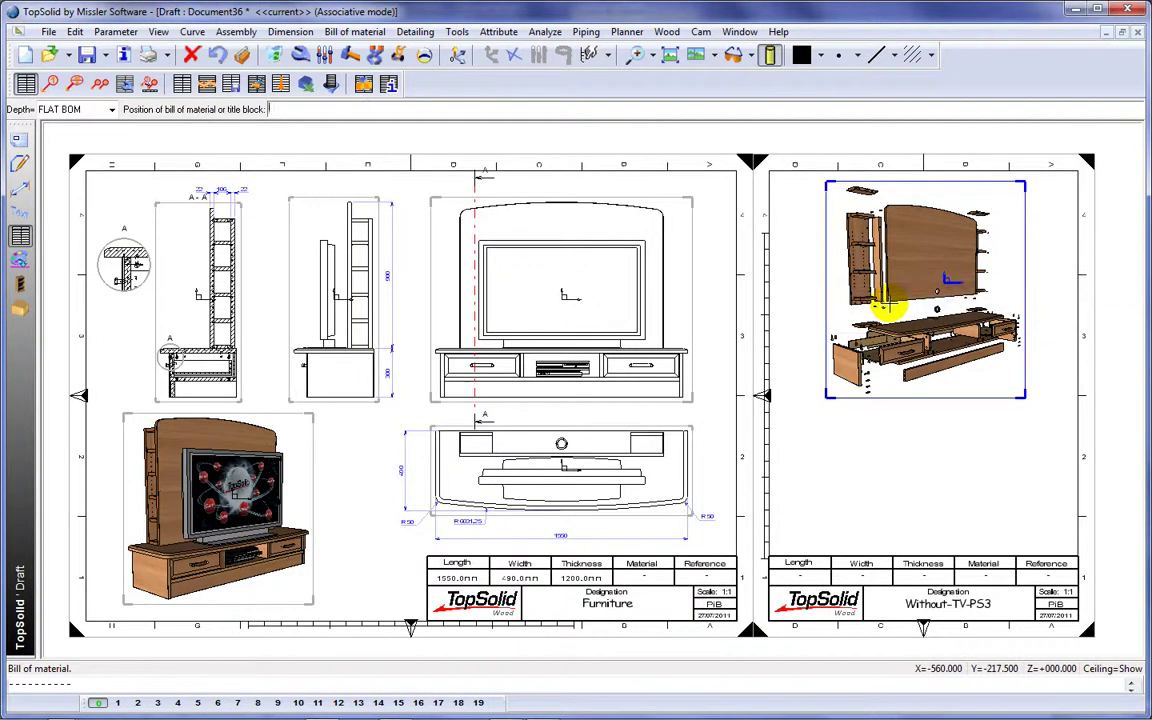
click(847, 556)
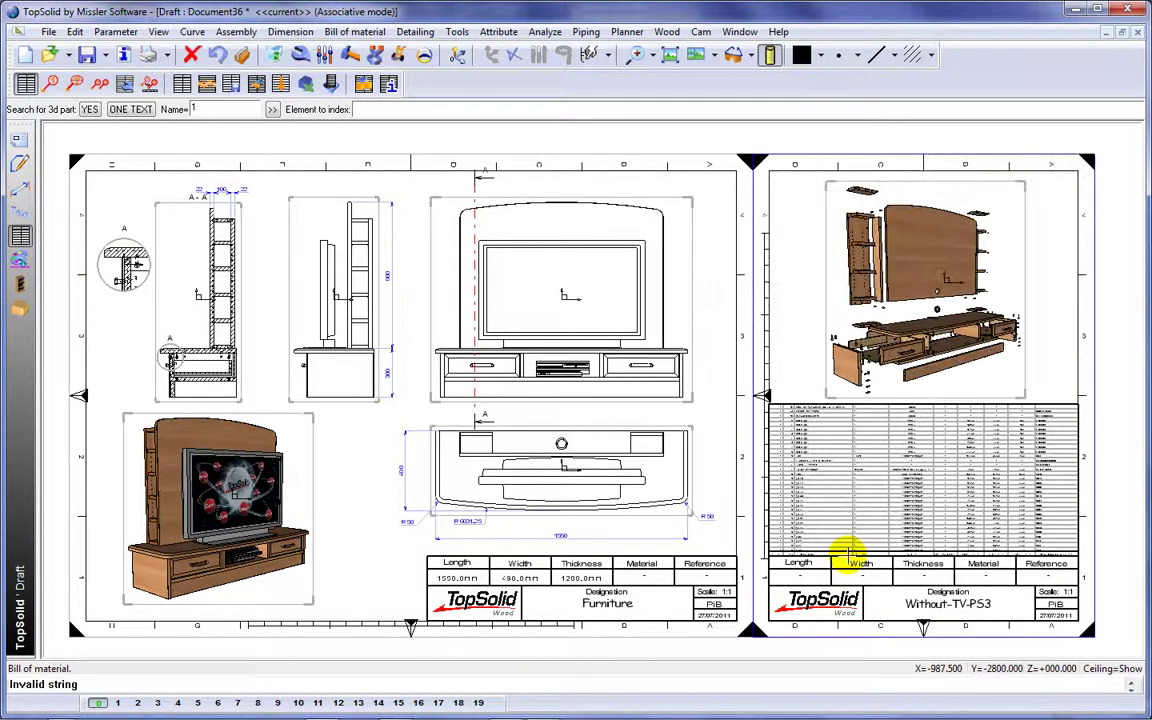
key(Escape)
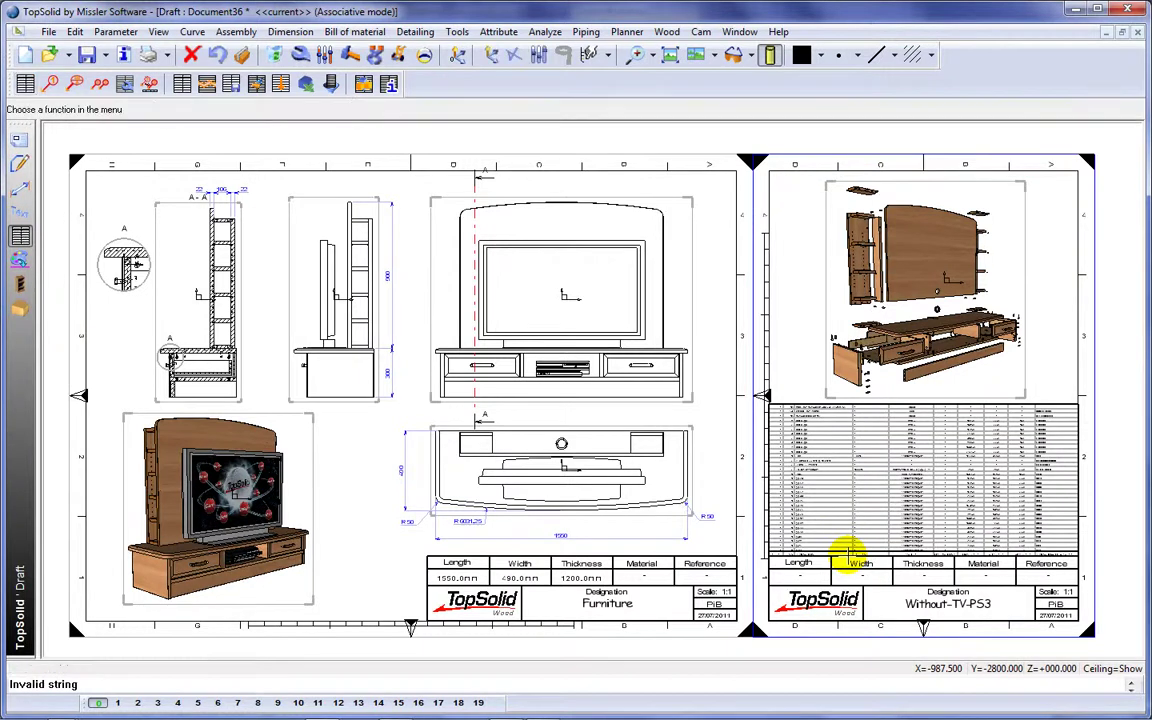
- Examine the rows of the bill of material for part names, materials, dimensions and barcodes
scroll(1022, 455, up, 2)
scroll(818, 411, up, 5)
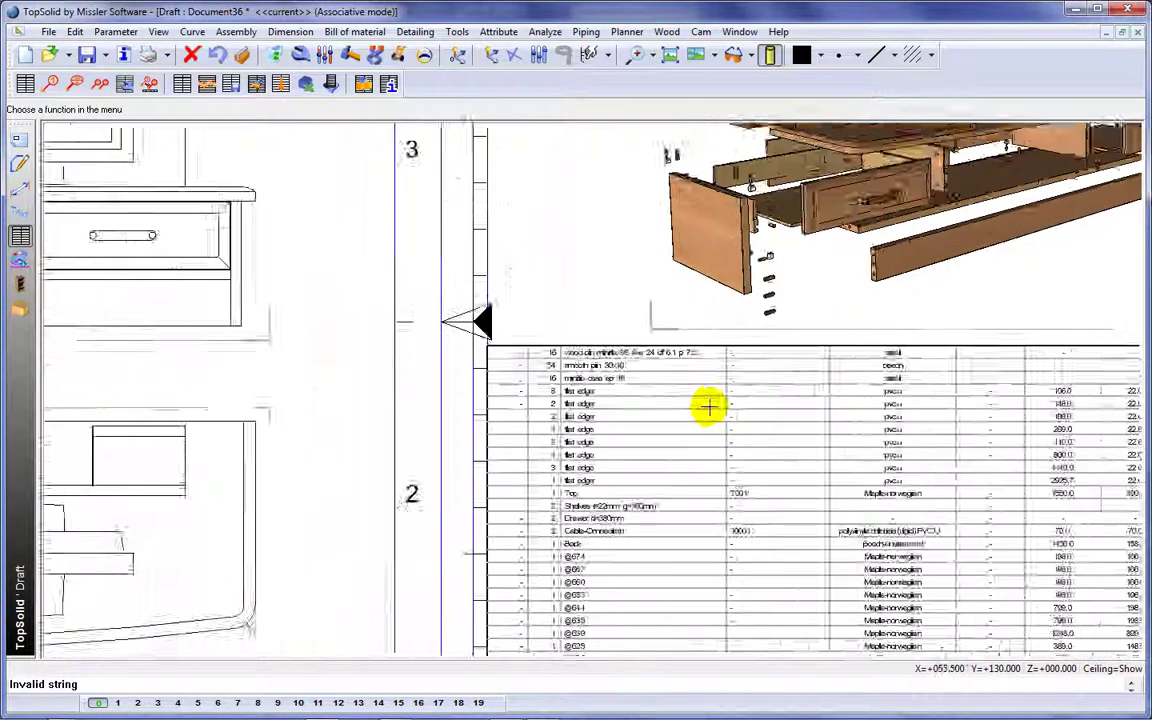
mouse_move(702, 494)
middle_down()
mouse_move(658, 337)
mouse_move(686, 368)
mouse_move(501, 363)
middle_up()
scroll(658, 341, down, 2)
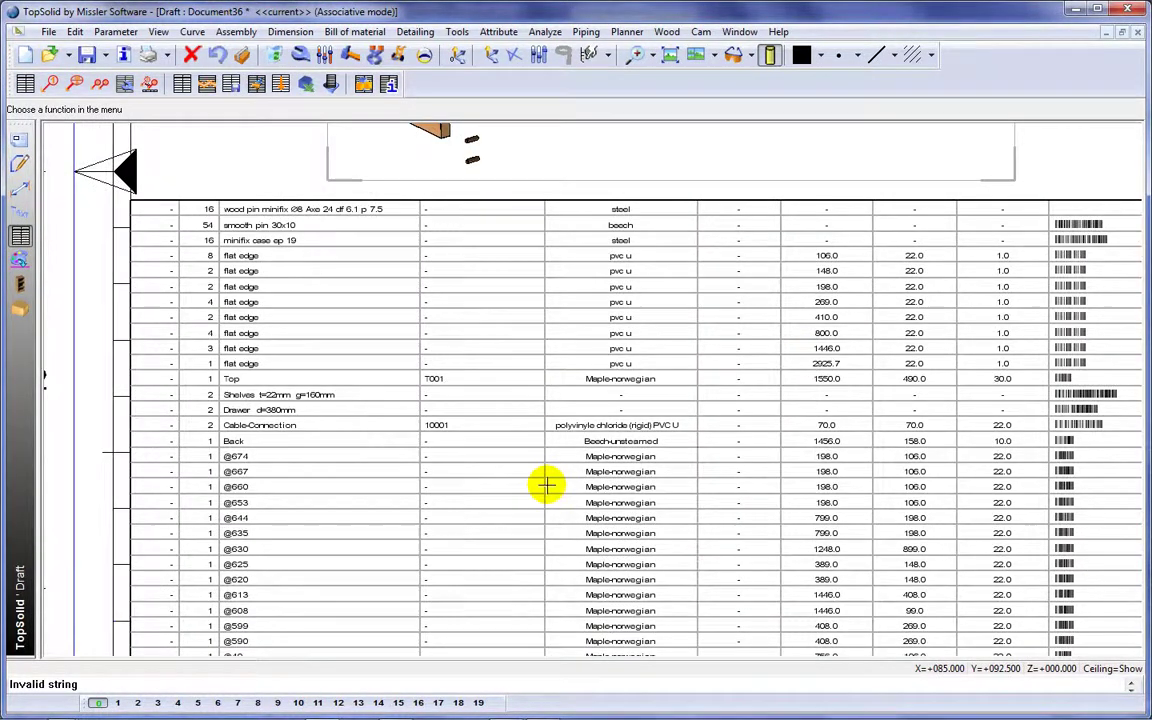
scroll(491, 436, down, 4)
middle_drag(509, 307, 560, 483)
- Add automatic BOM indexes in balloon style to the exploded view, using simple index and one text modes
scroll(560, 483, down, 2)
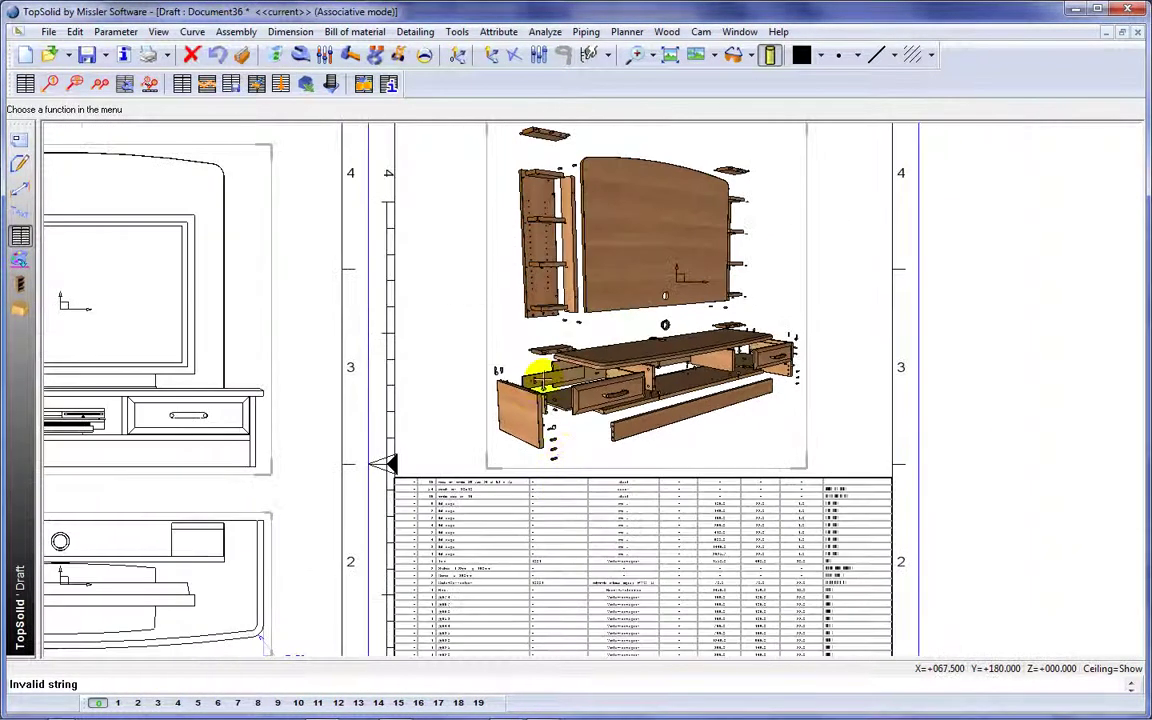
middle_drag(540, 386, 560, 440)
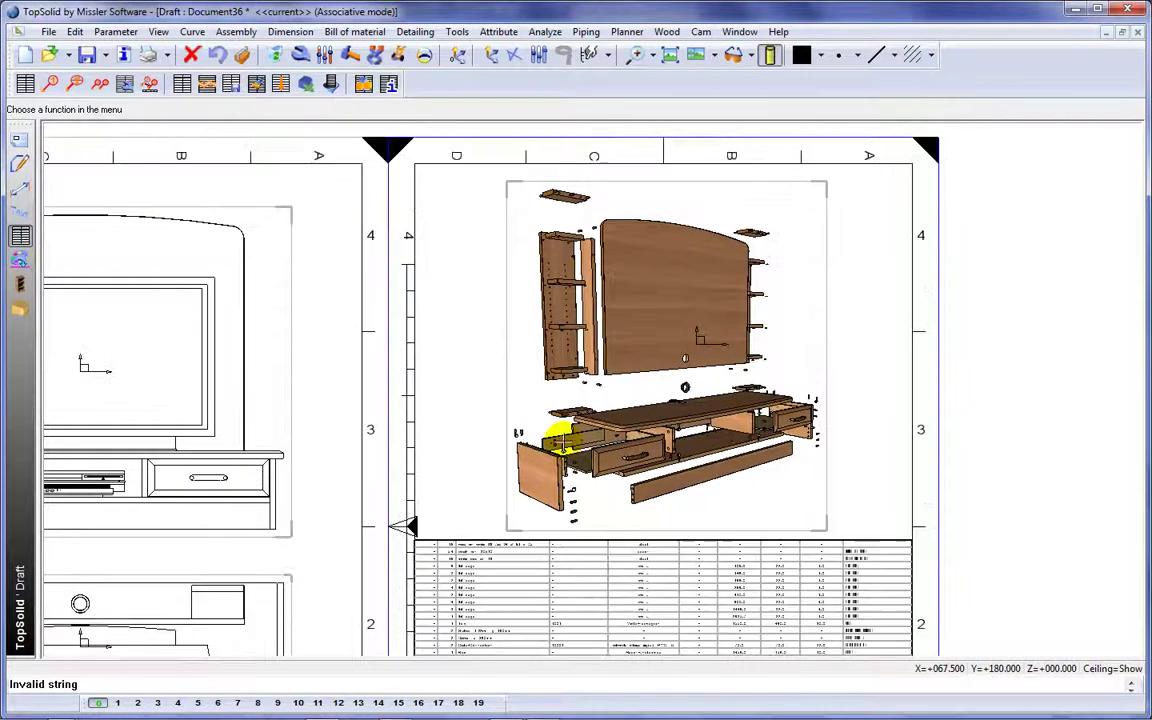
click(101, 84)
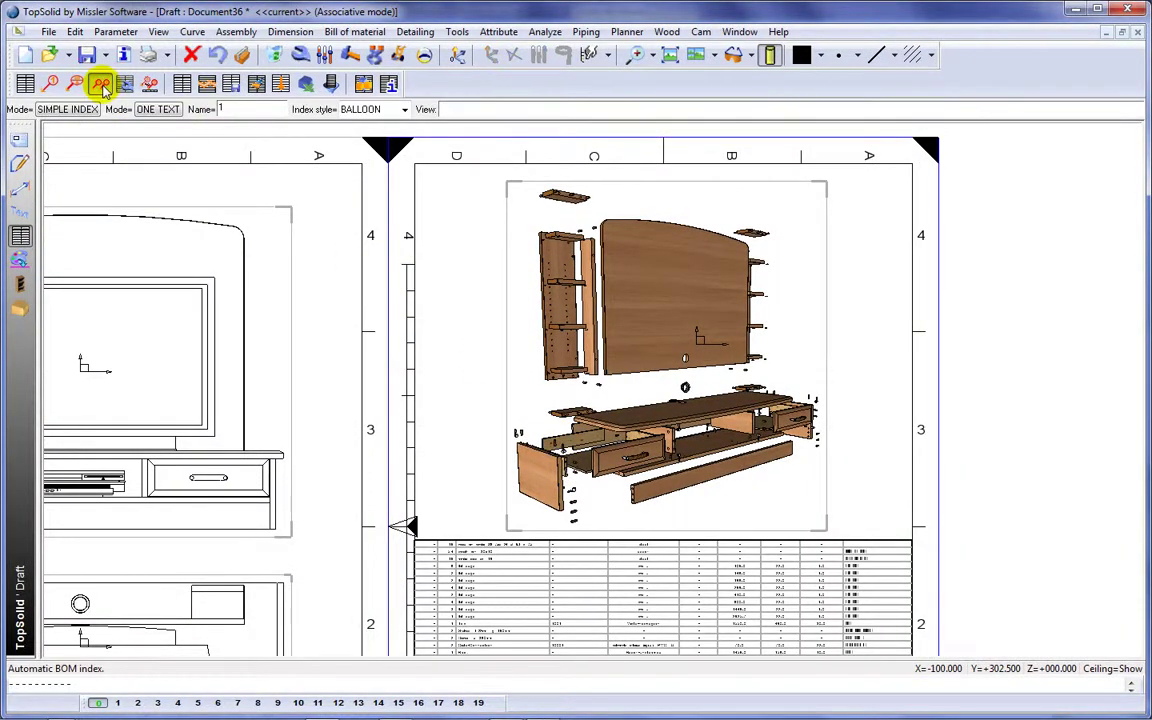
click(709, 345)
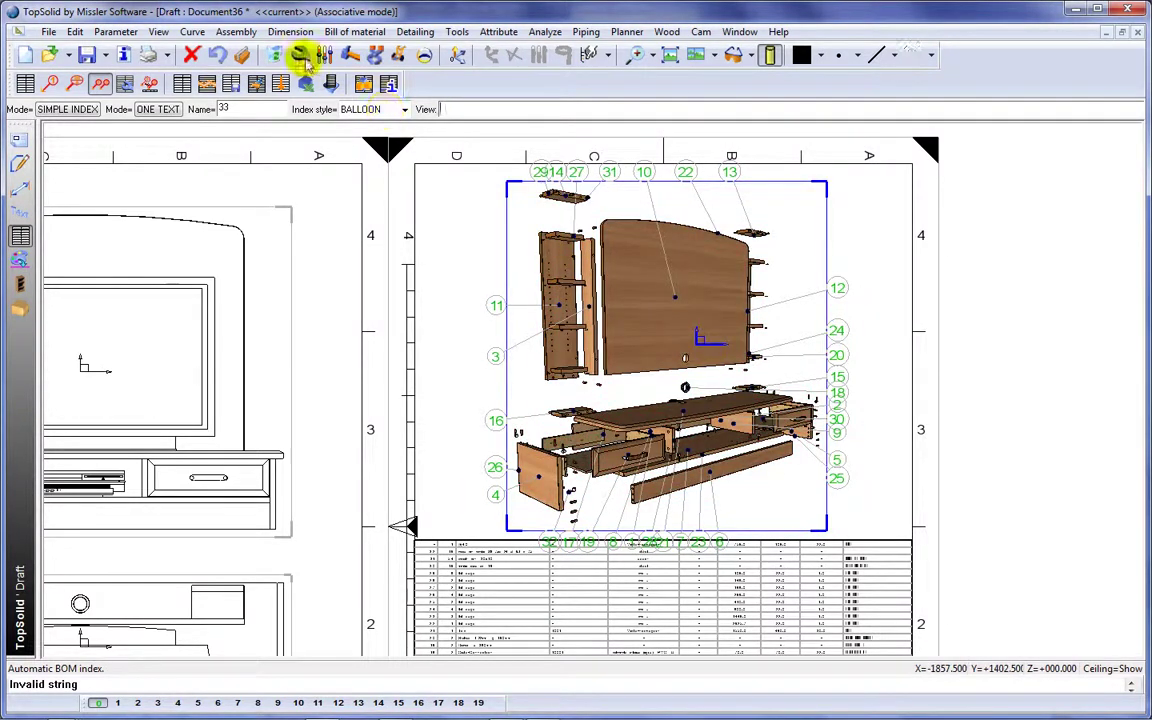
- Set the exploded view's scaling factor to 0.055, relative to the drawing
click(300, 54)
click(689, 334)
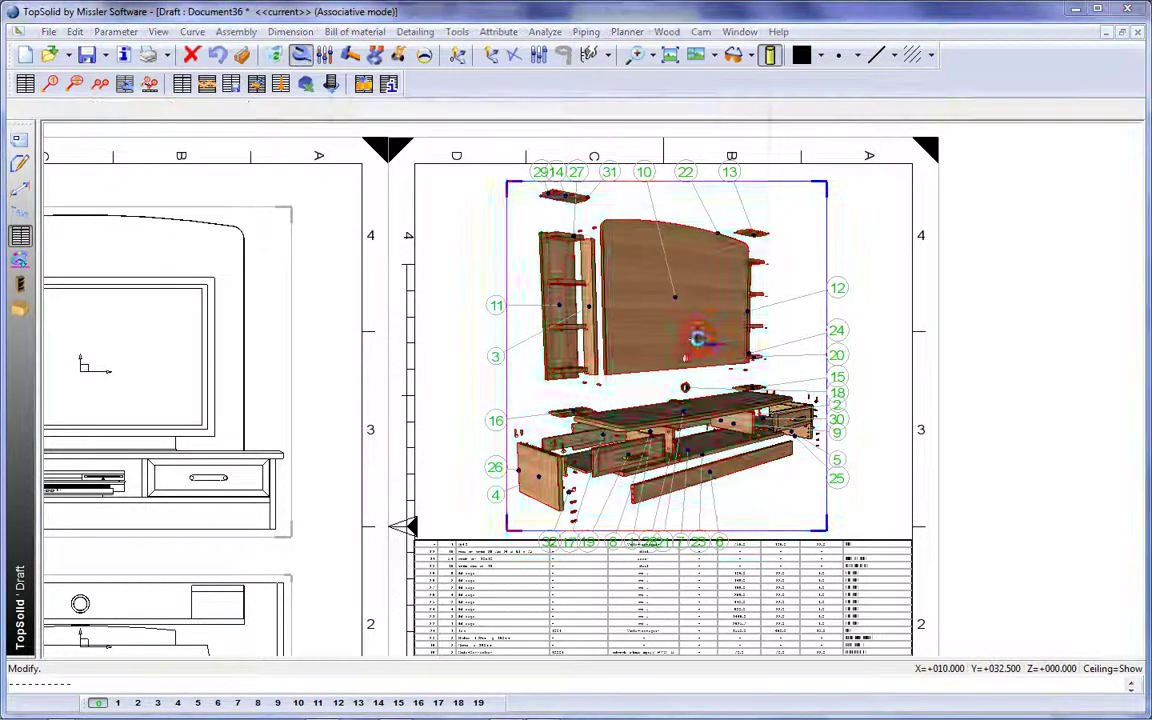
double_click(440, 189)
text(0.06)
text(55)
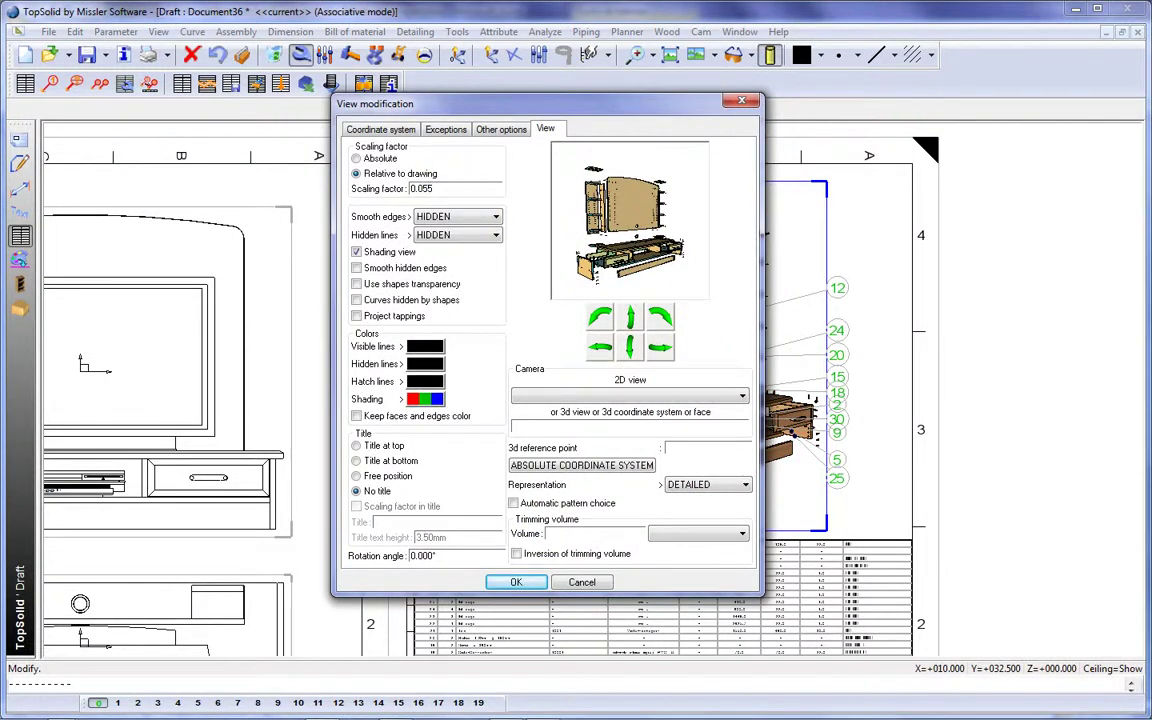
click(515, 580)
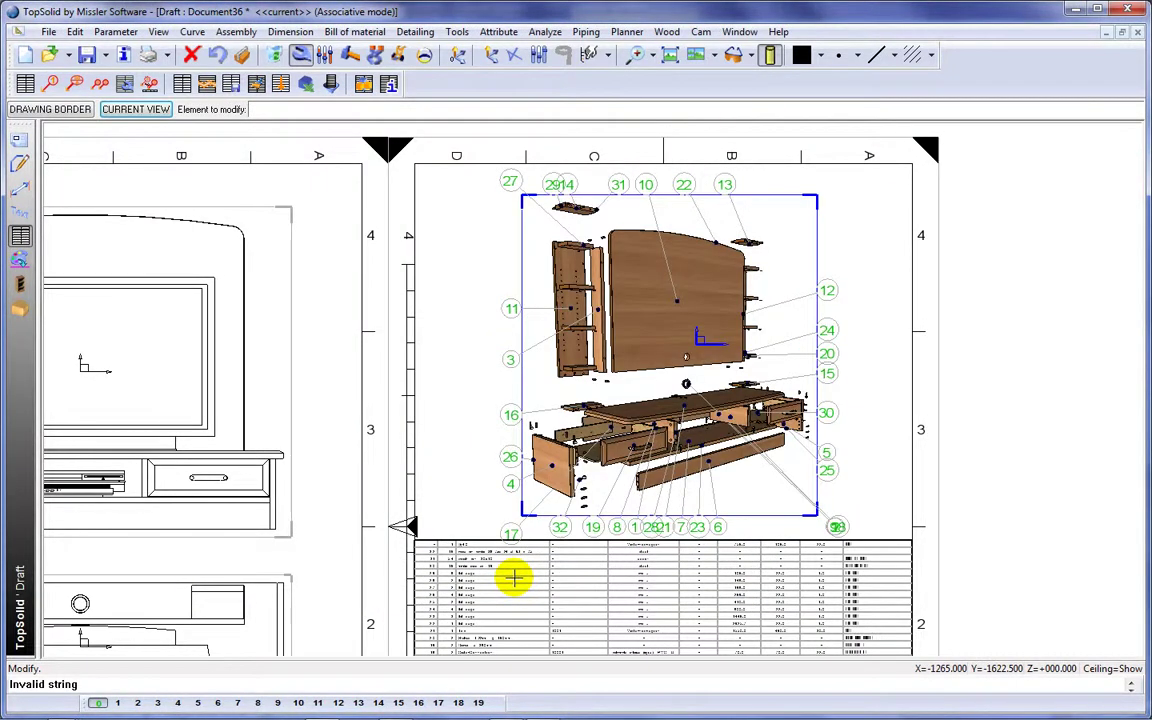
- Spread the overlapping balloons 2, 9 and 18 apart in a row beneath the exploded view
middle_drag(540, 418, 527, 386)
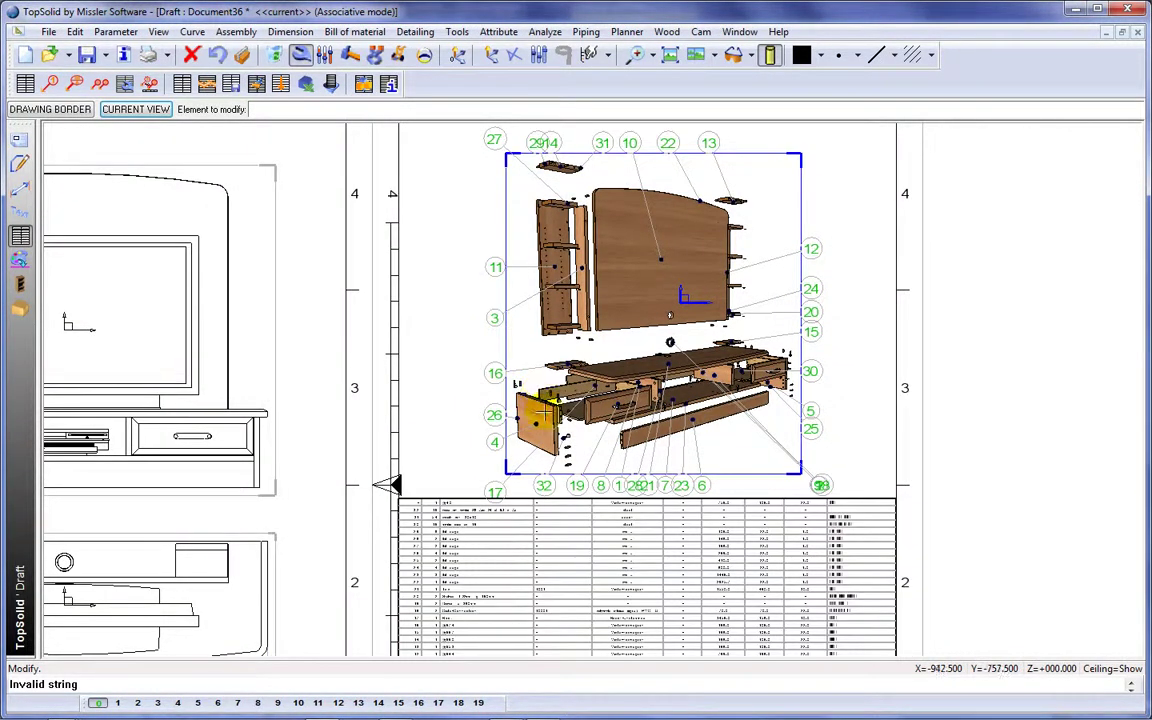
click(397, 54)
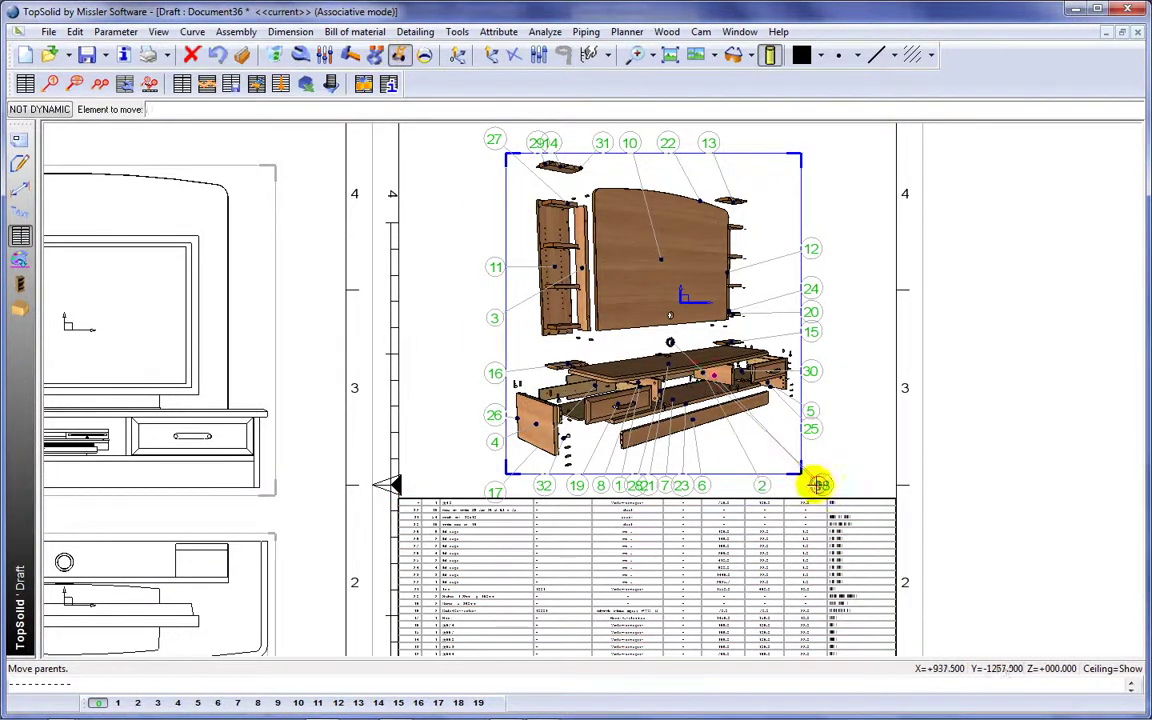
click(817, 485)
key(Escape)
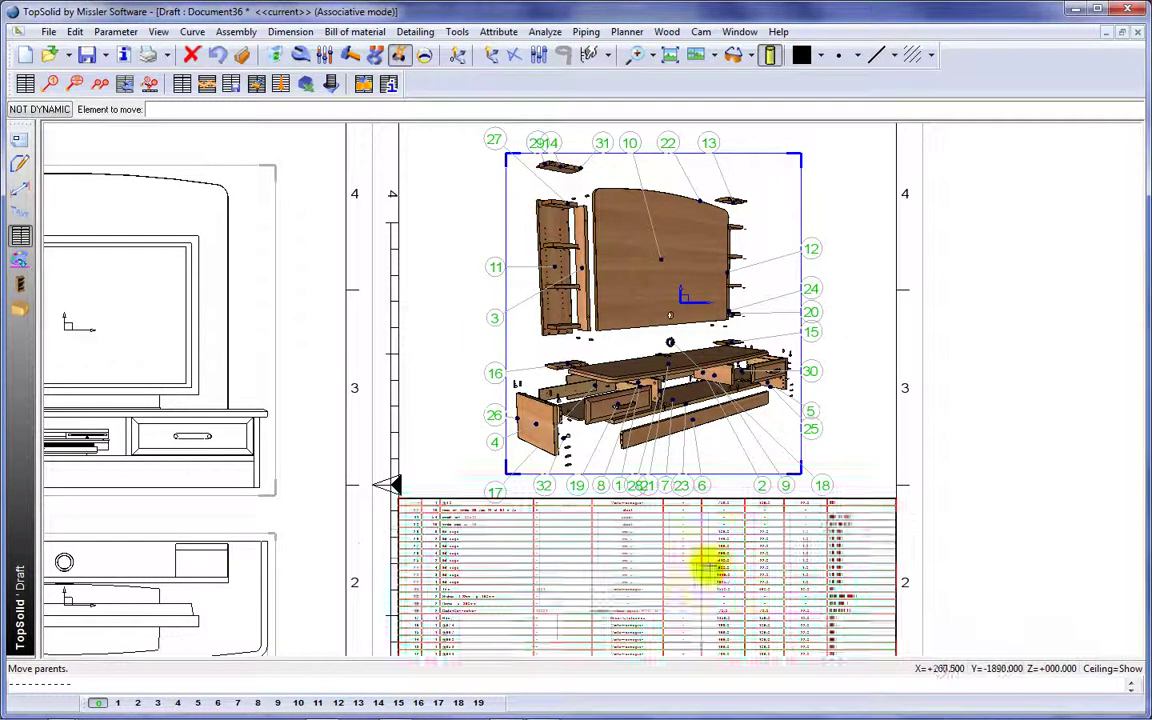
- Examine the index numbers in the bill of material and review both sheets of the draft as a whole
middle_drag(710, 560, 710, 425)
scroll(600, 530, up, 3)
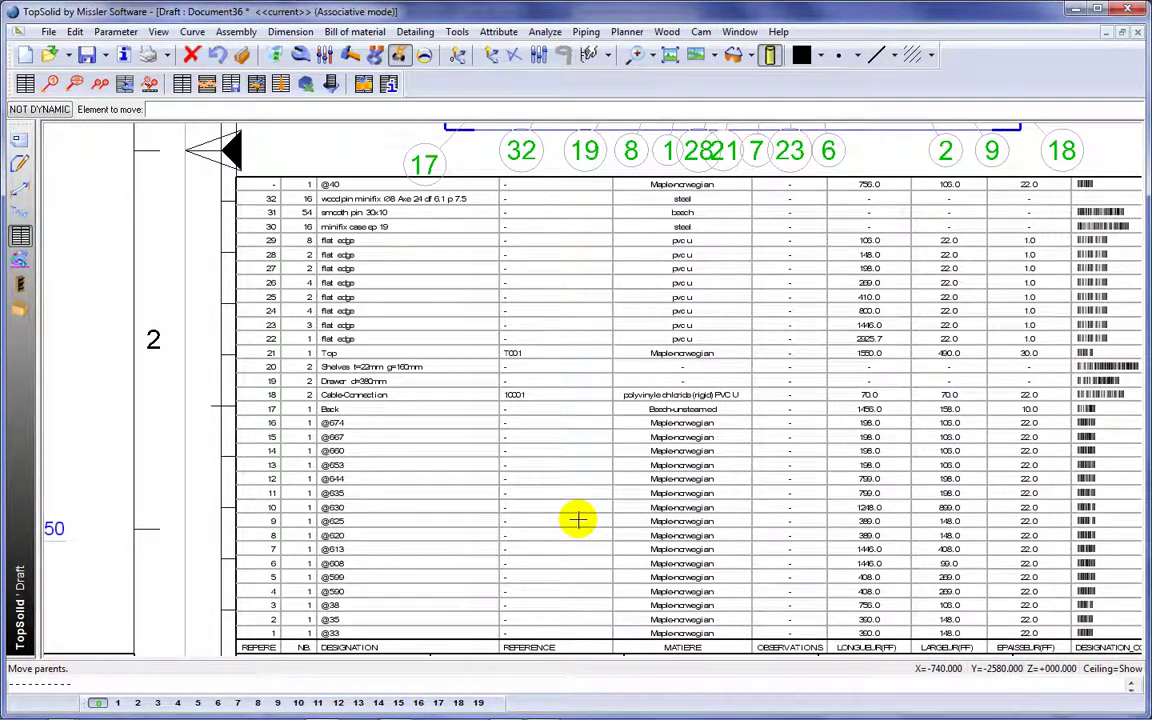
click(670, 56)
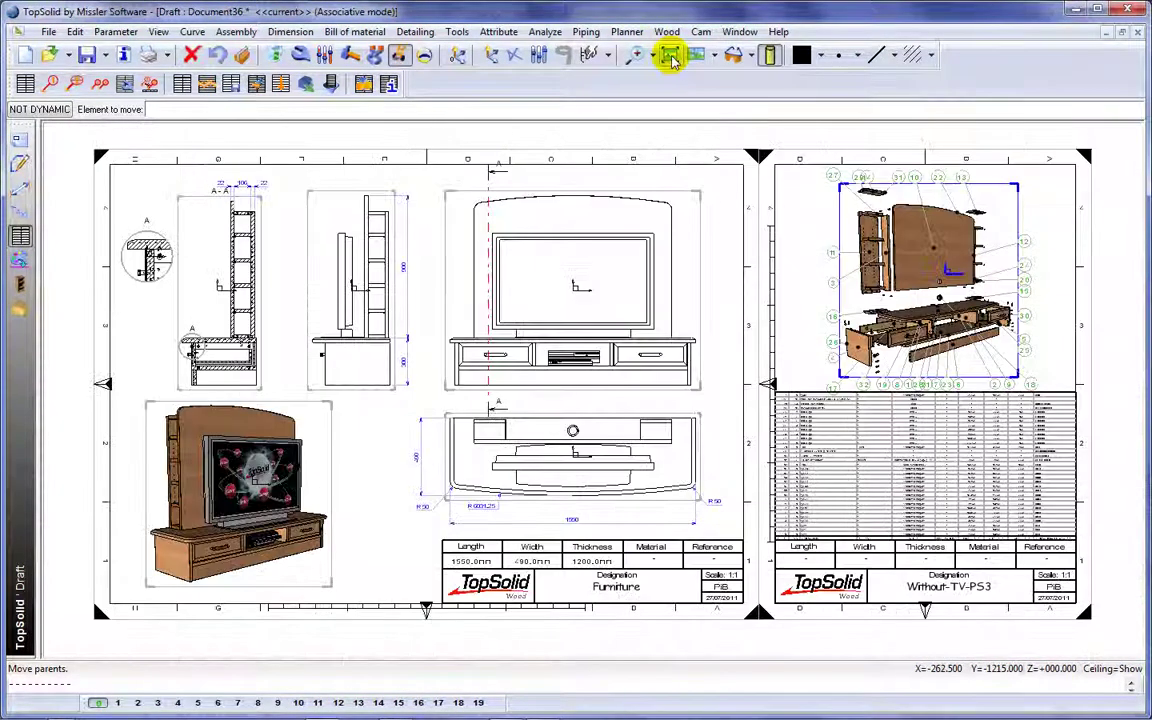